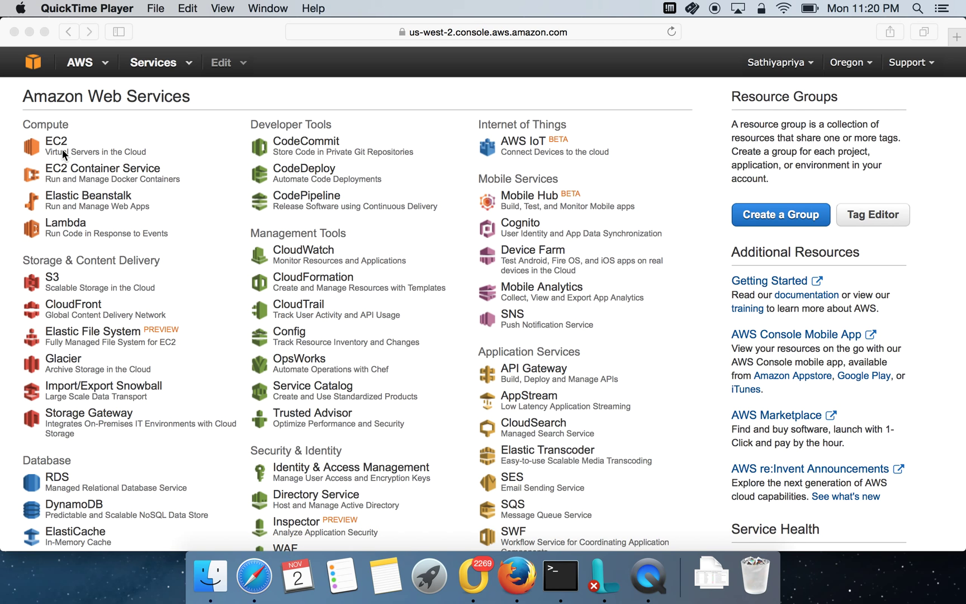
# - Examine the console home, the resource group options and the AWS services listed by category
pyautogui.click(34, 68)
pyautogui.click(35, 68)
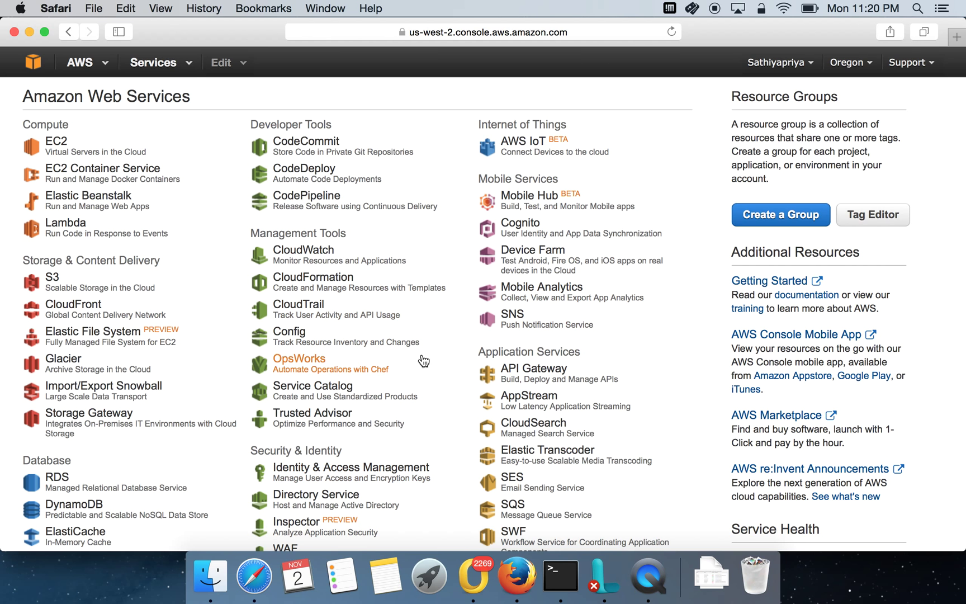
pyautogui.click(42, 65)
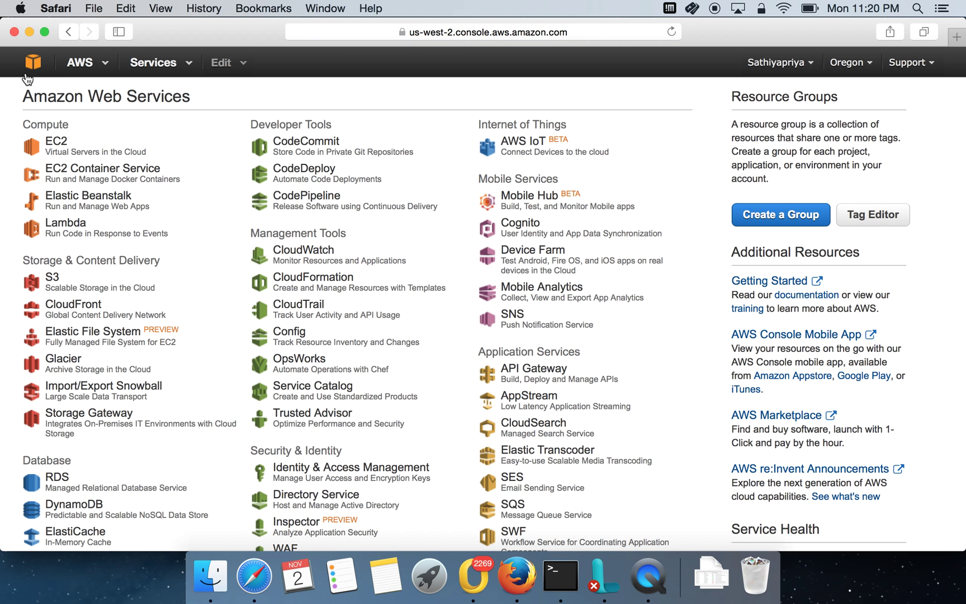
pyautogui.click(106, 68)
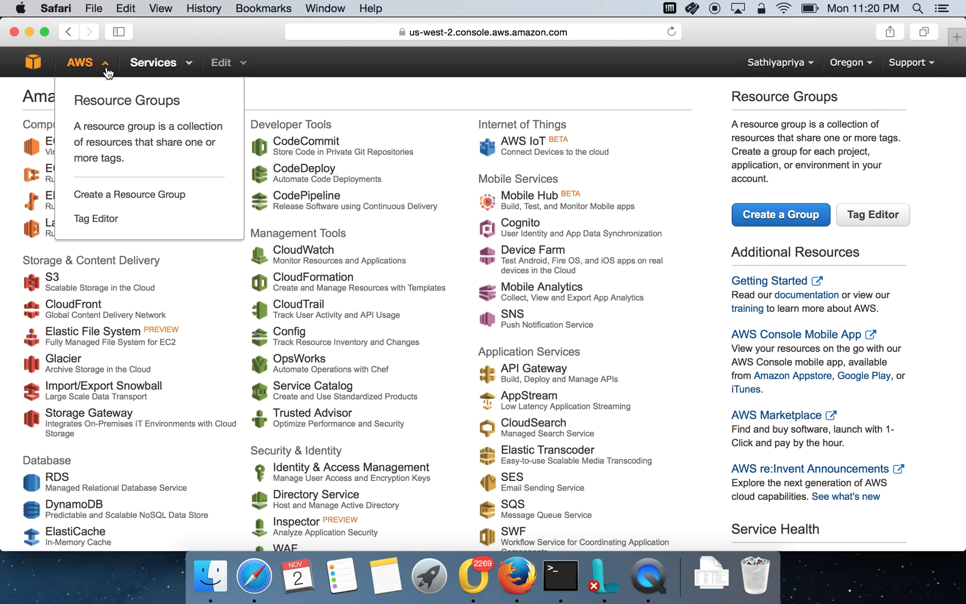
pyautogui.click(174, 69)
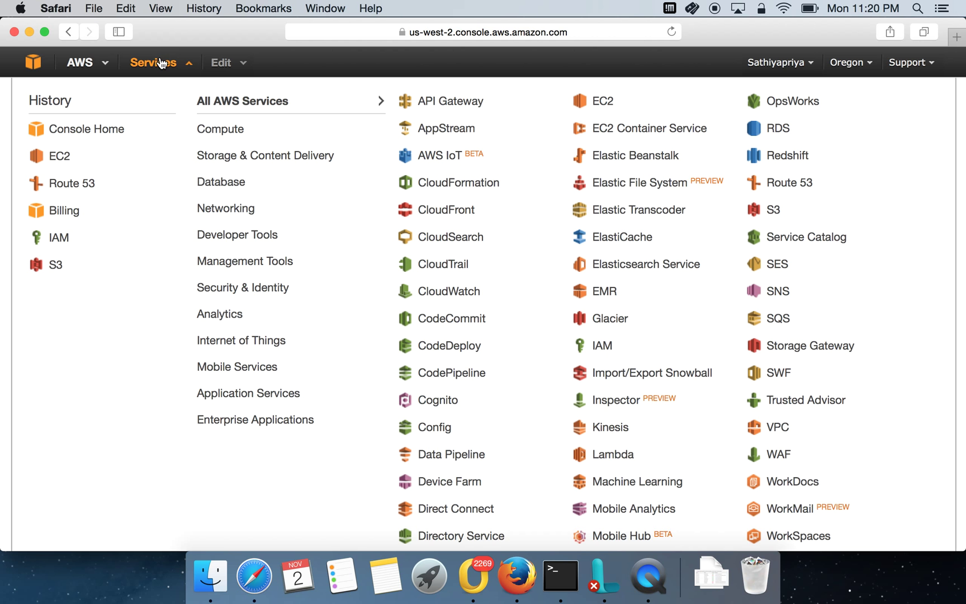
pyautogui.moveTo(210, 132)
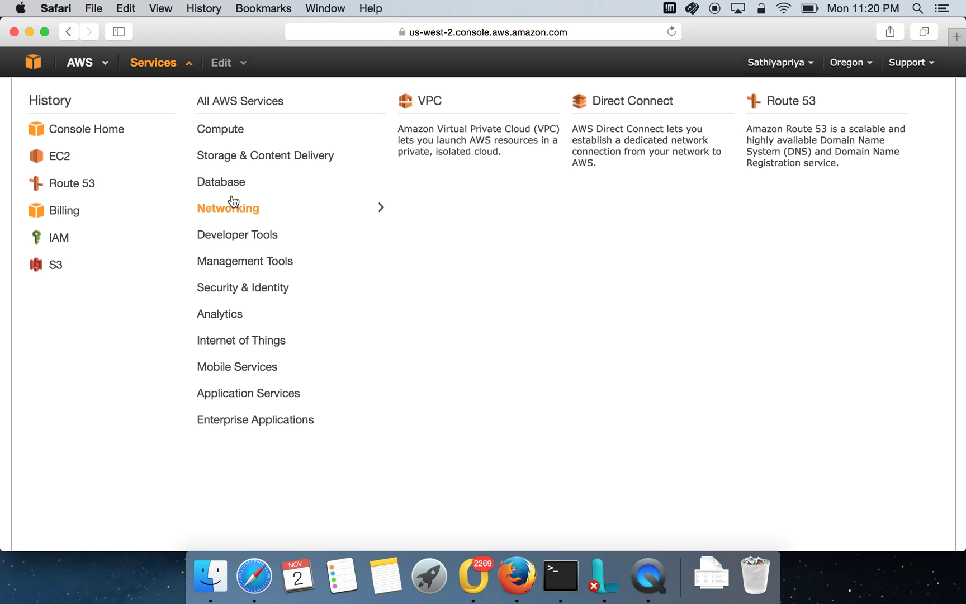
pyautogui.moveTo(205, 100)
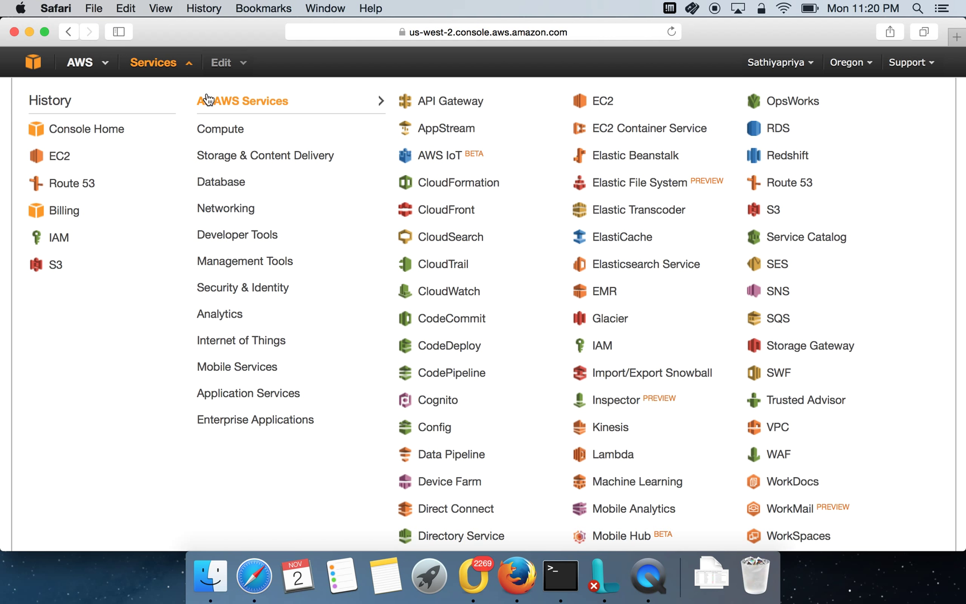
pyautogui.click(35, 63)
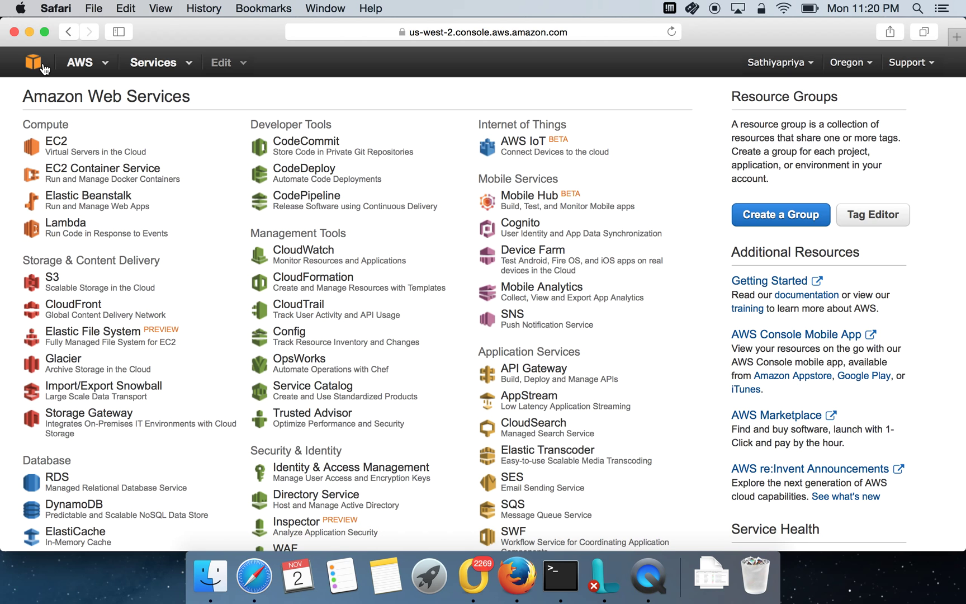
pyautogui.click(106, 66)
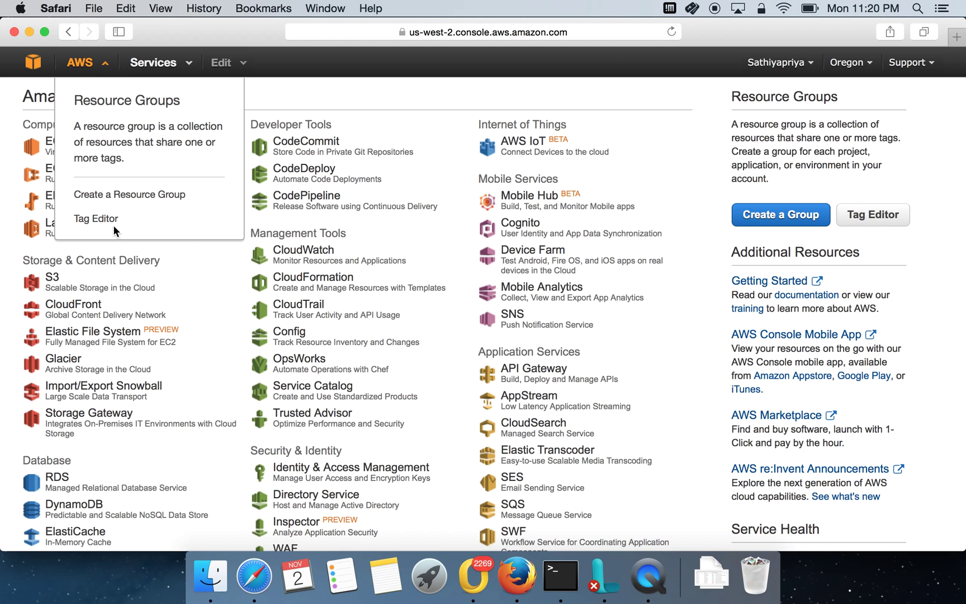
pyautogui.click(395, 74)
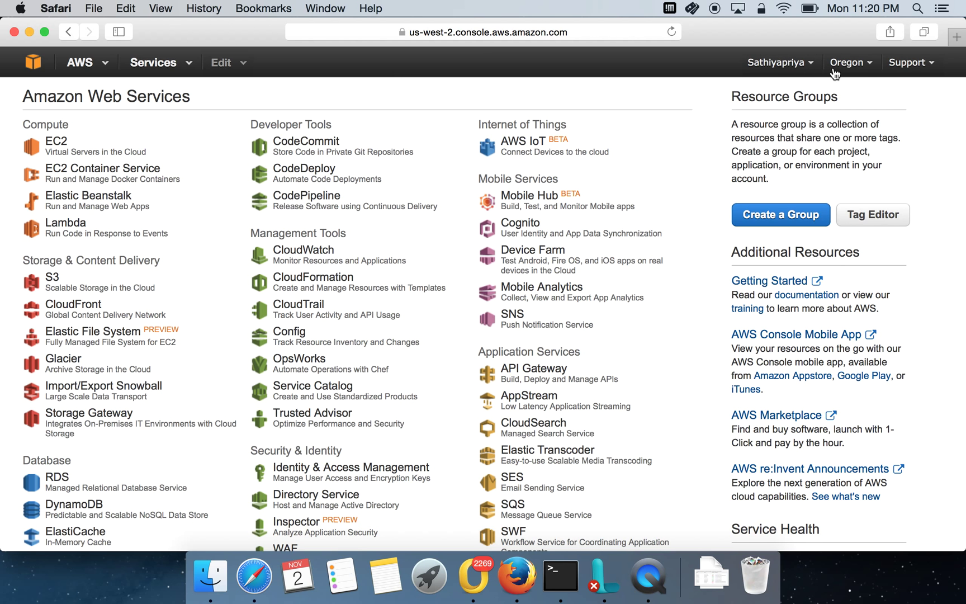
# - Look over the available regions and the Support Center, and return to the console home
pyautogui.click(871, 67)
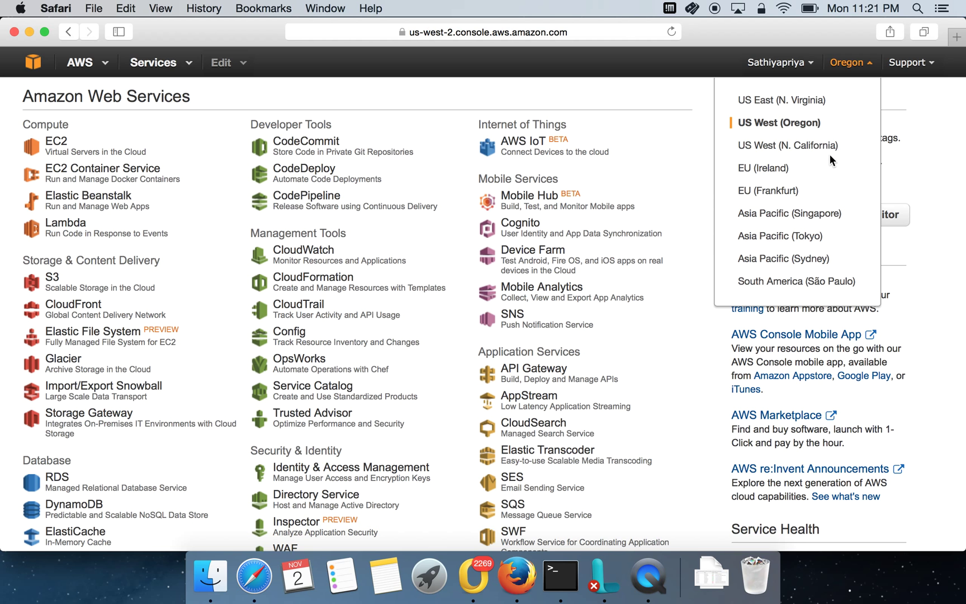
pyautogui.click(789, 150)
pyautogui.click(933, 66)
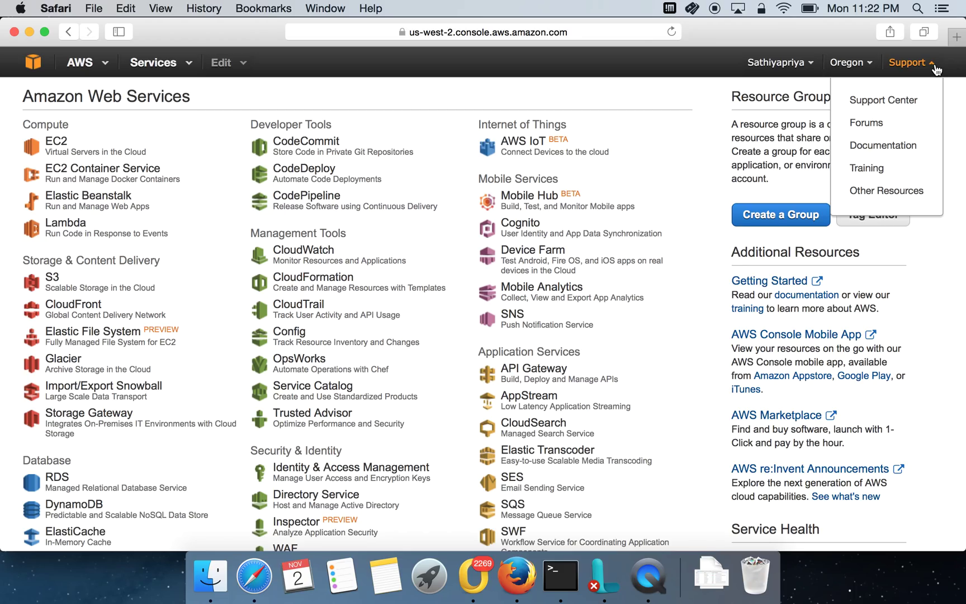
pyautogui.click(909, 97)
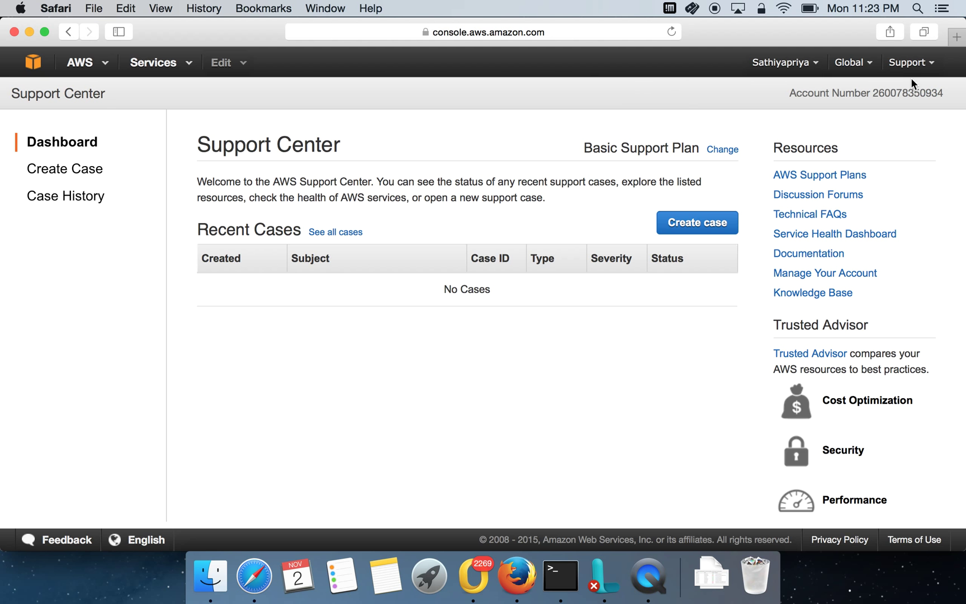
pyautogui.click(42, 66)
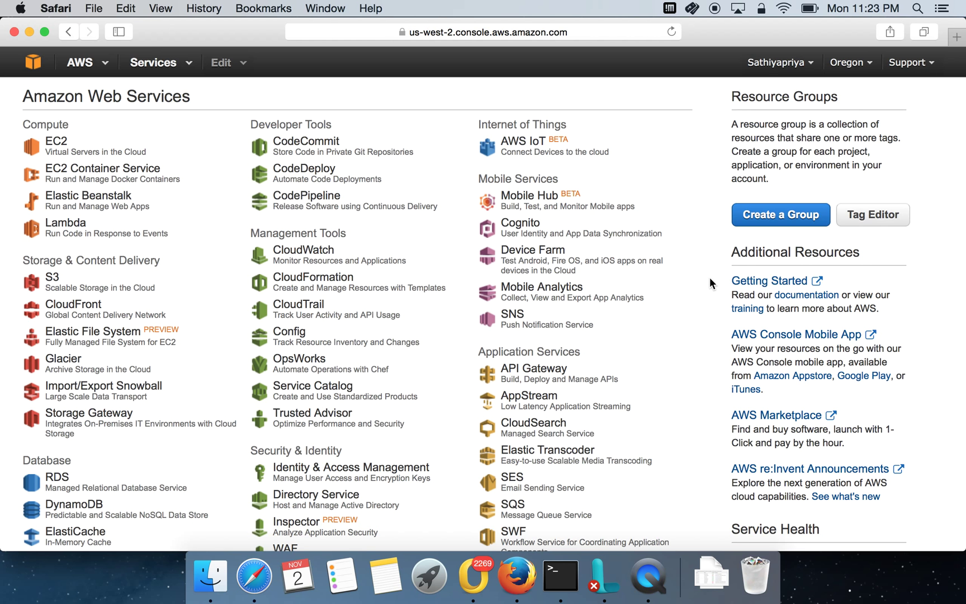
# - In EC2, switch the region to US East (N. Virginia) and start launching a new instance
pyautogui.click(58, 149)
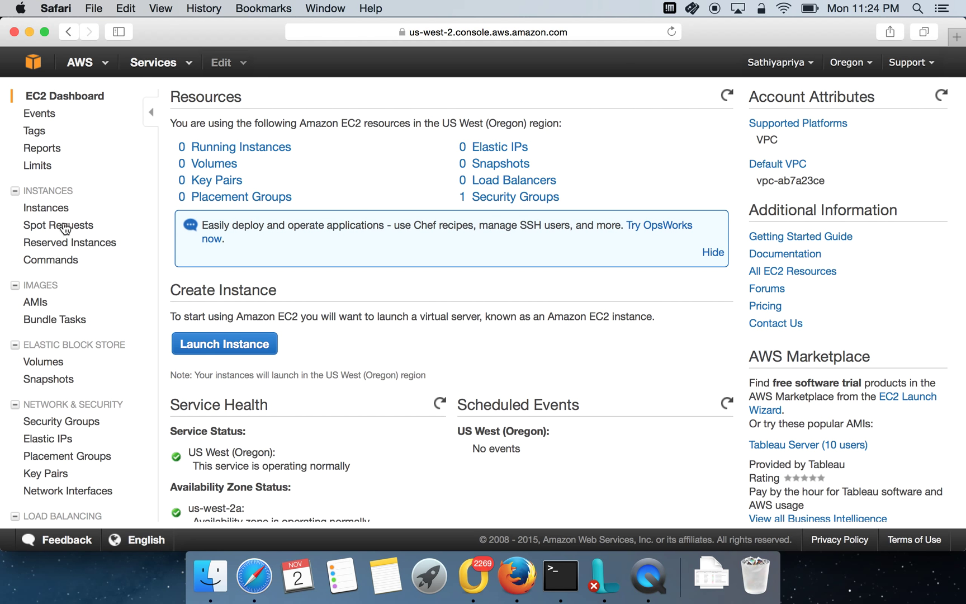
pyautogui.click(867, 72)
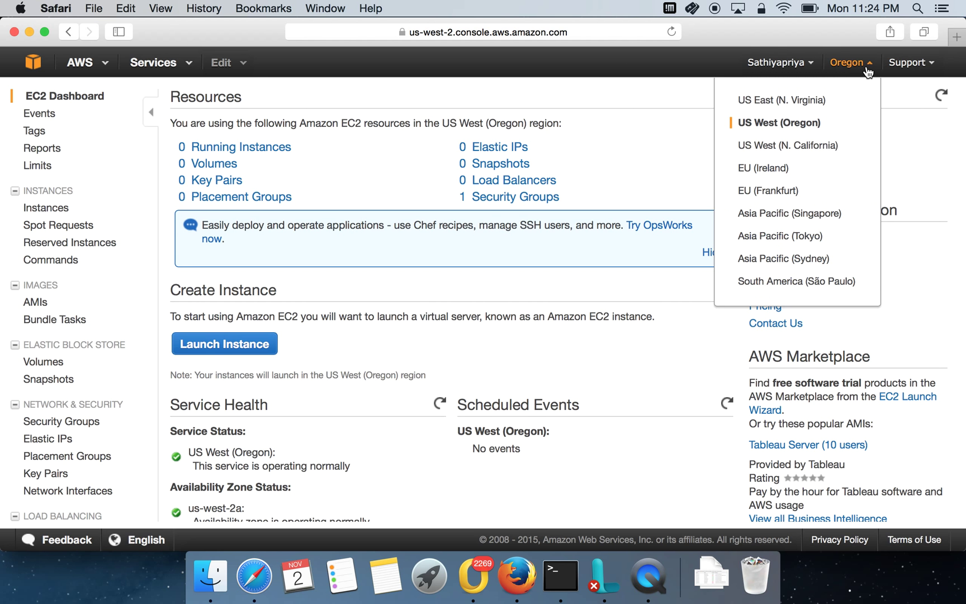
pyautogui.click(808, 106)
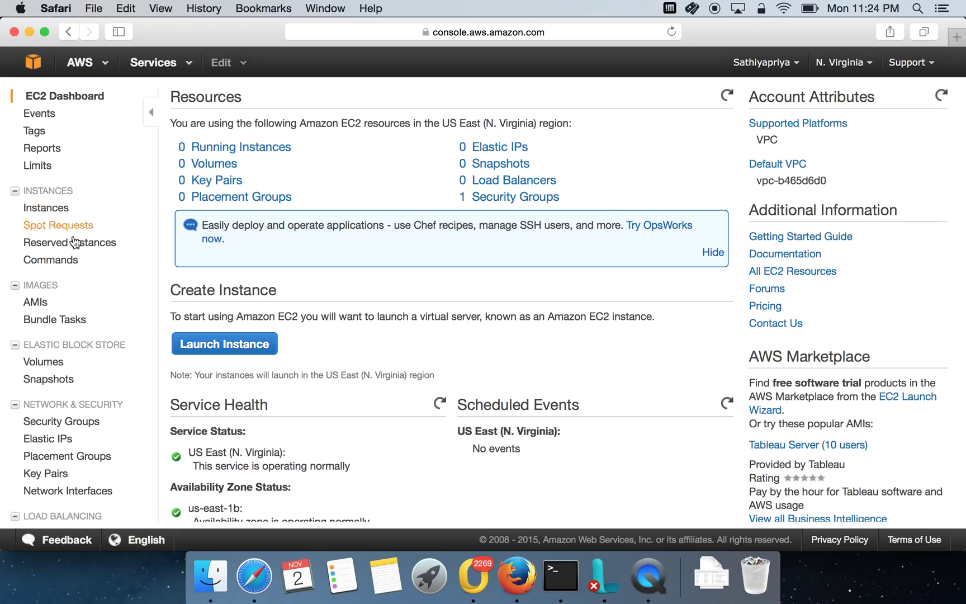
pyautogui.click(224, 346)
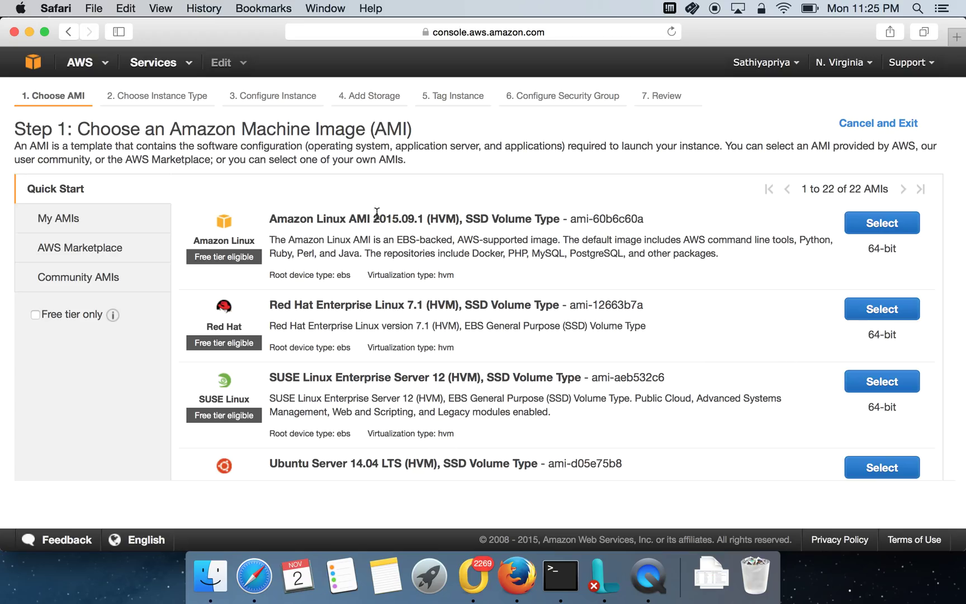
# - Examine the Quick Start Linux images and their versions, including Amazon Linux, Red Hat, SUSE and Ubuntu
pyautogui.moveTo(373, 216); pyautogui.dragTo(426, 218)
pyautogui.scroll(-3, 362, 332)
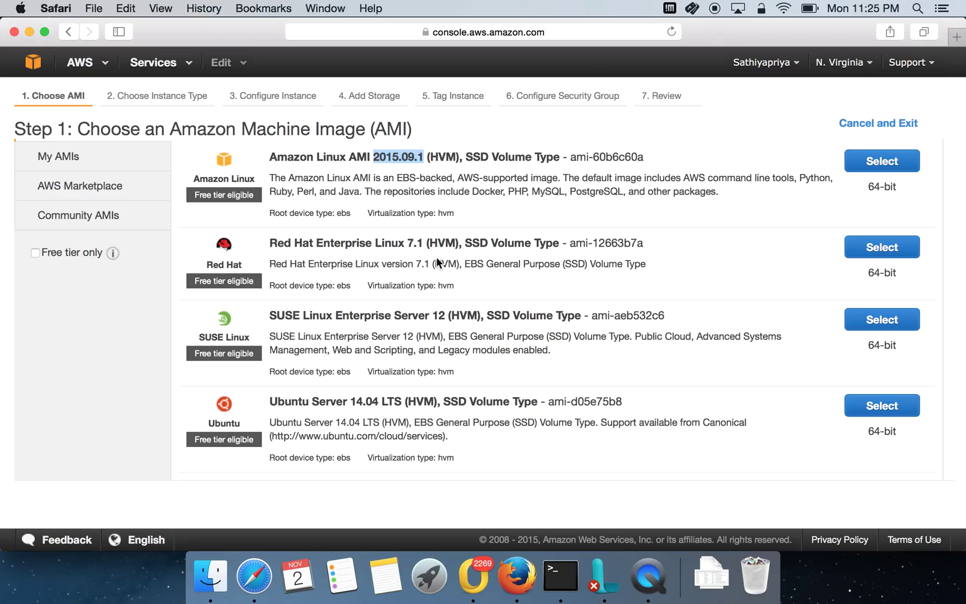
pyautogui.moveTo(374, 243); pyautogui.dragTo(425, 243)
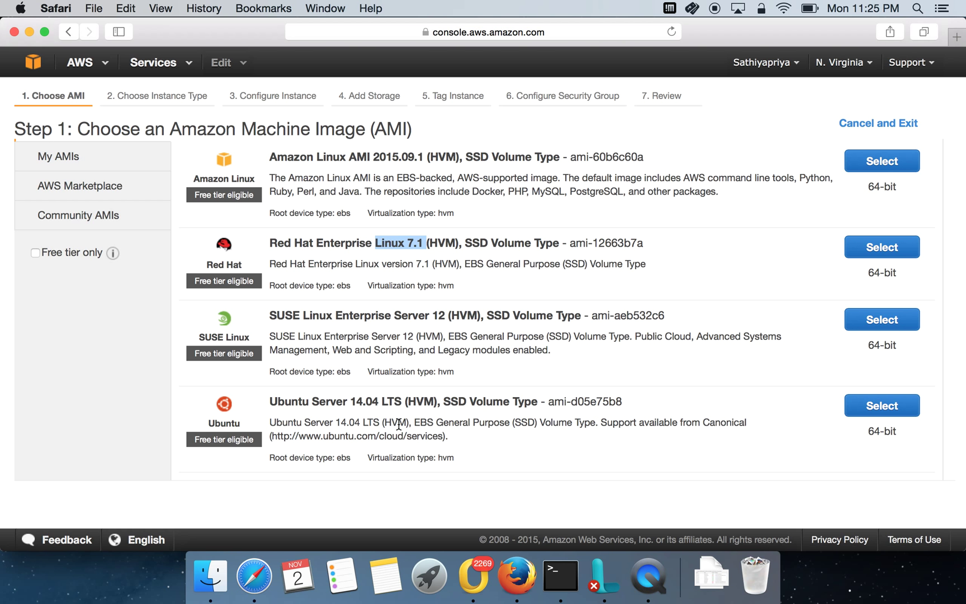
pyautogui.scroll(-2, 398, 419)
pyautogui.scroll(3, 397, 423)
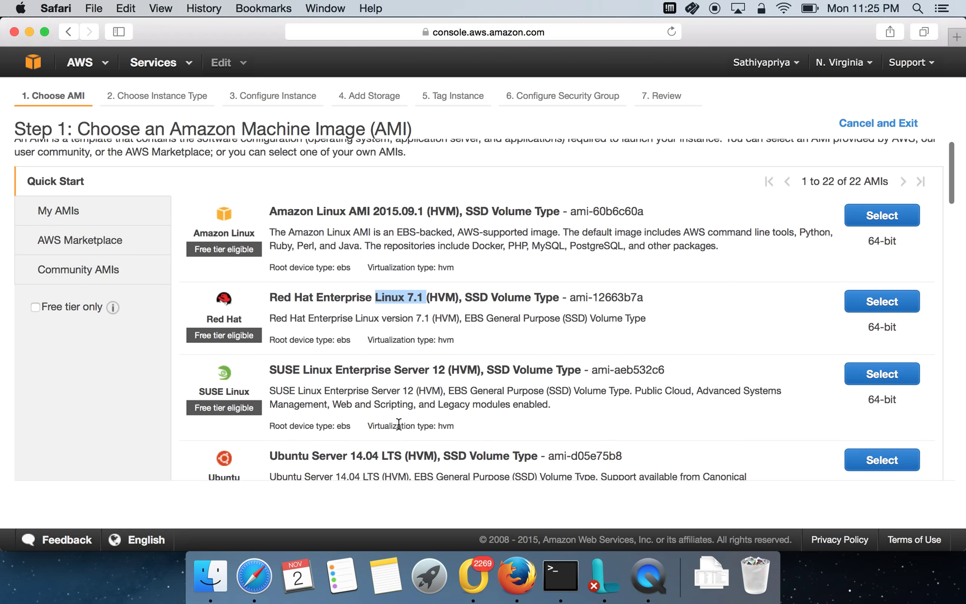
pyautogui.scroll(-2, 398, 423)
pyautogui.scroll(2, 397, 422)
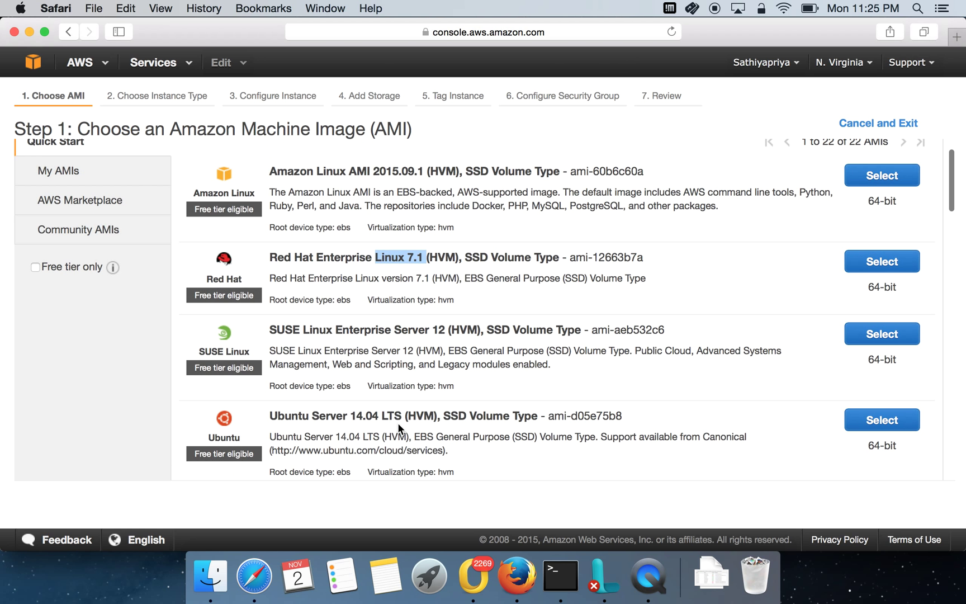
pyautogui.scroll(-1, 397, 422)
pyautogui.scroll(2, 398, 423)
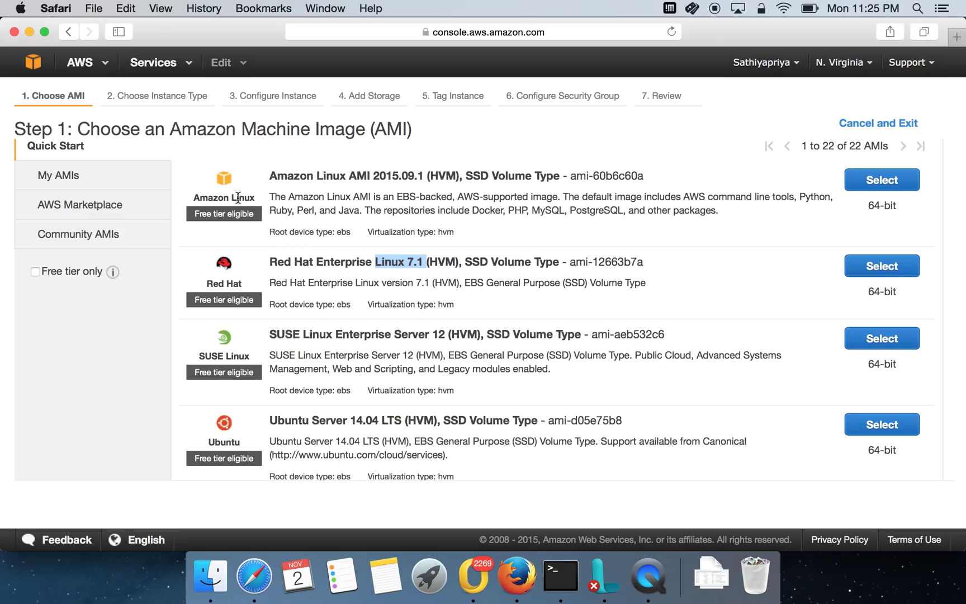
pyautogui.scroll(-3, 289, 346)
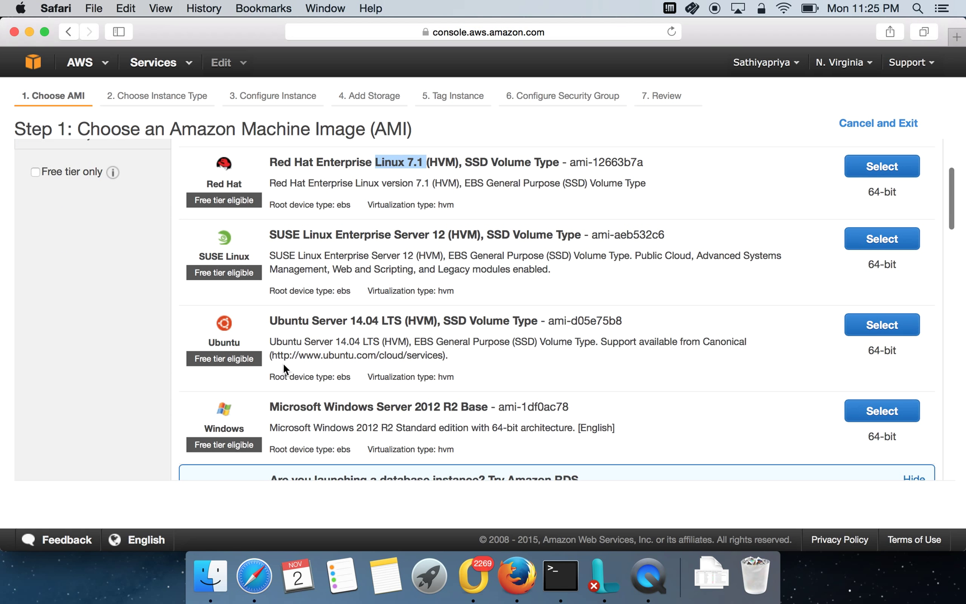
pyautogui.scroll(1, 253, 365)
pyautogui.scroll(3, 253, 361)
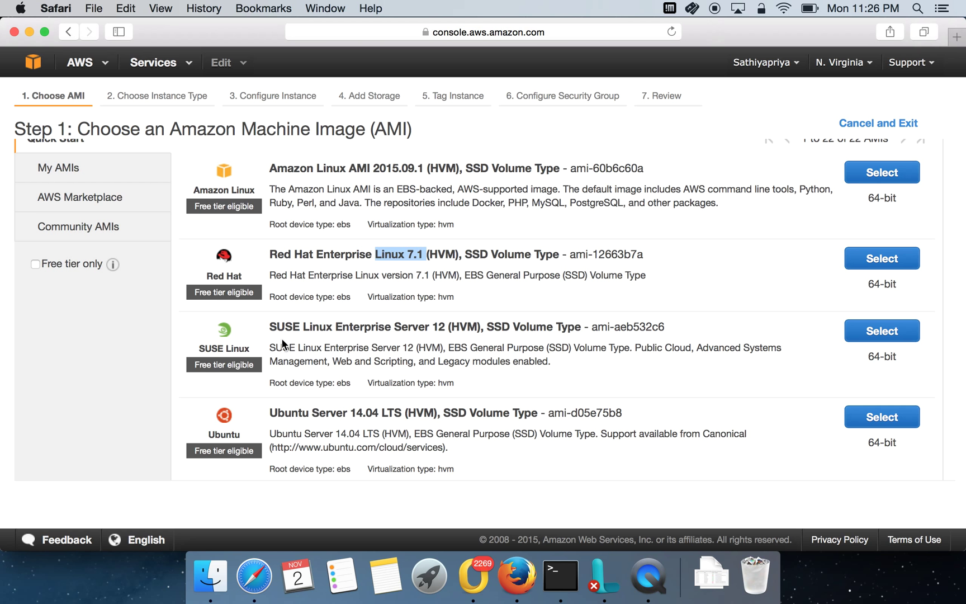
# - Look through the Windows Server images and the rest of the Quick Start list to its end
pyautogui.scroll(-3, 282, 342)
pyautogui.scroll(-7, 282, 341)
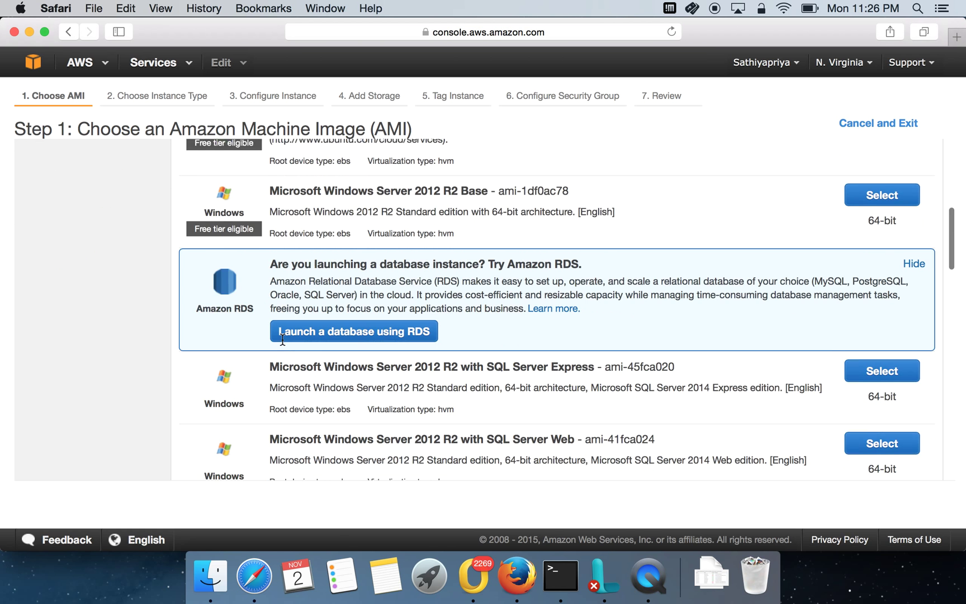
pyautogui.scroll(3, 282, 337)
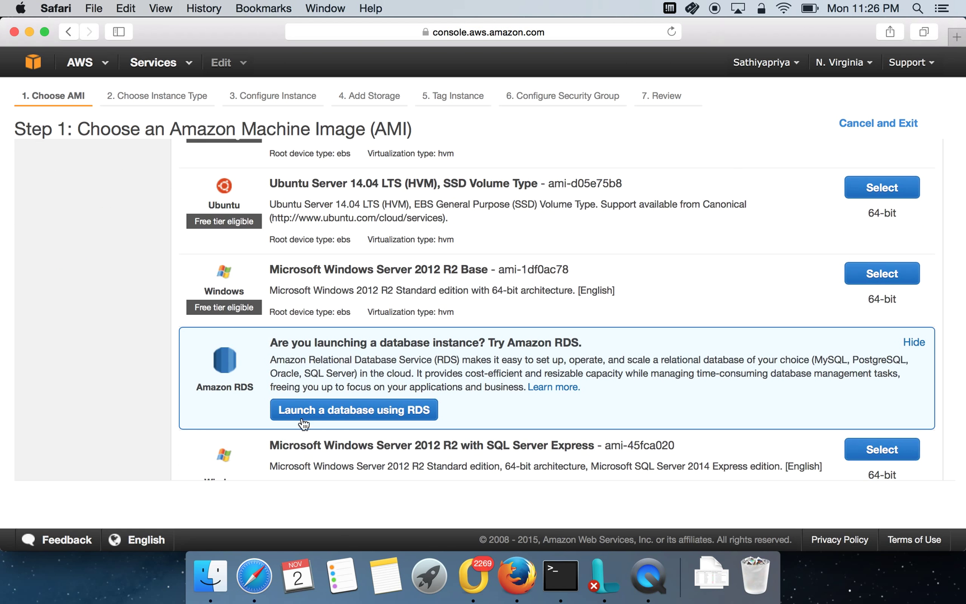
pyautogui.scroll(-5, 465, 505)
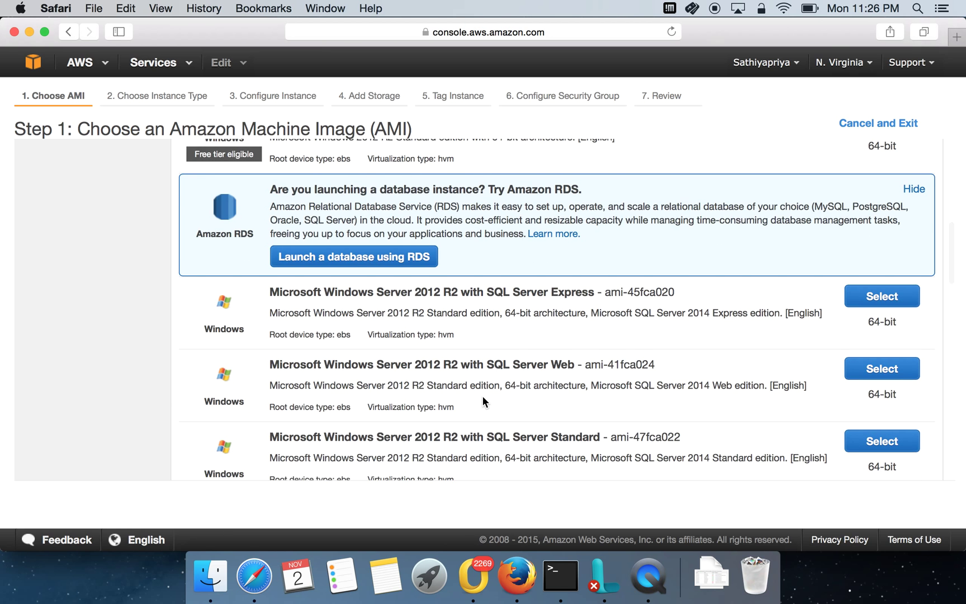
pyautogui.scroll(-5, 482, 397)
pyautogui.scroll(-12, 482, 395)
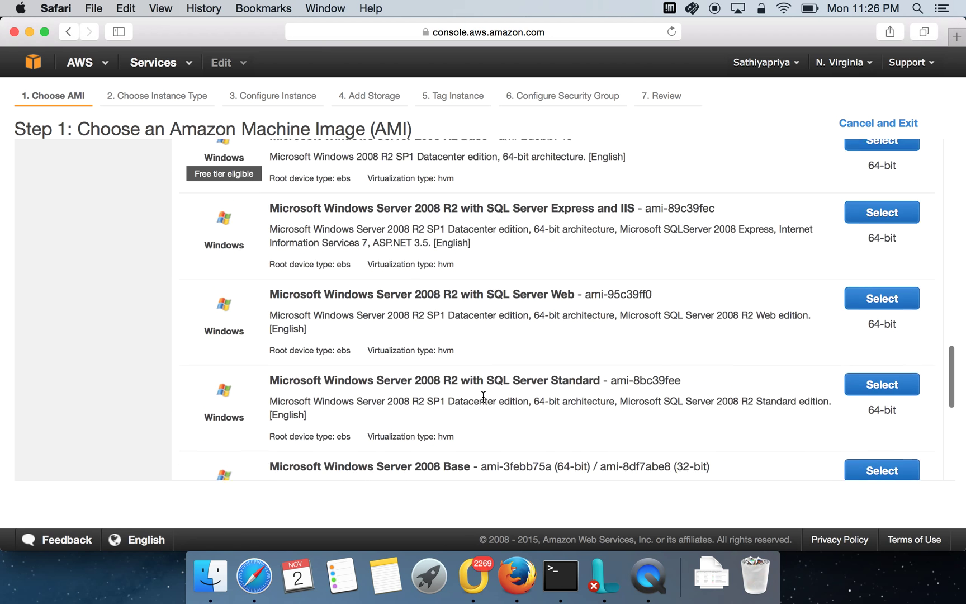
pyautogui.scroll(-4, 483, 395)
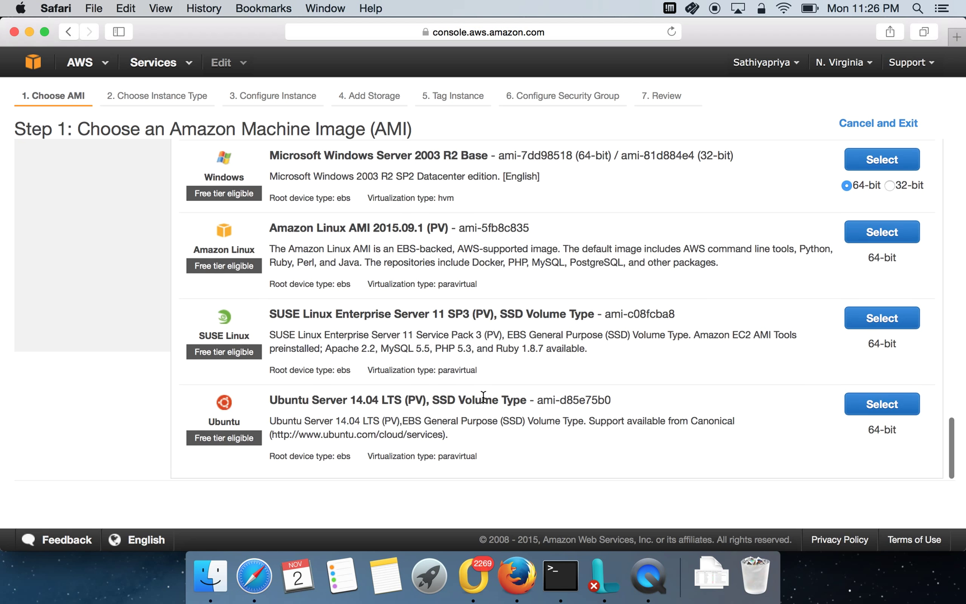
# - Choose the Amazon Linux AMI 2015.09.1 (HVM), SSD Volume Type image for the instance
pyautogui.scroll(6, 483, 396)
pyautogui.scroll(15, 483, 396)
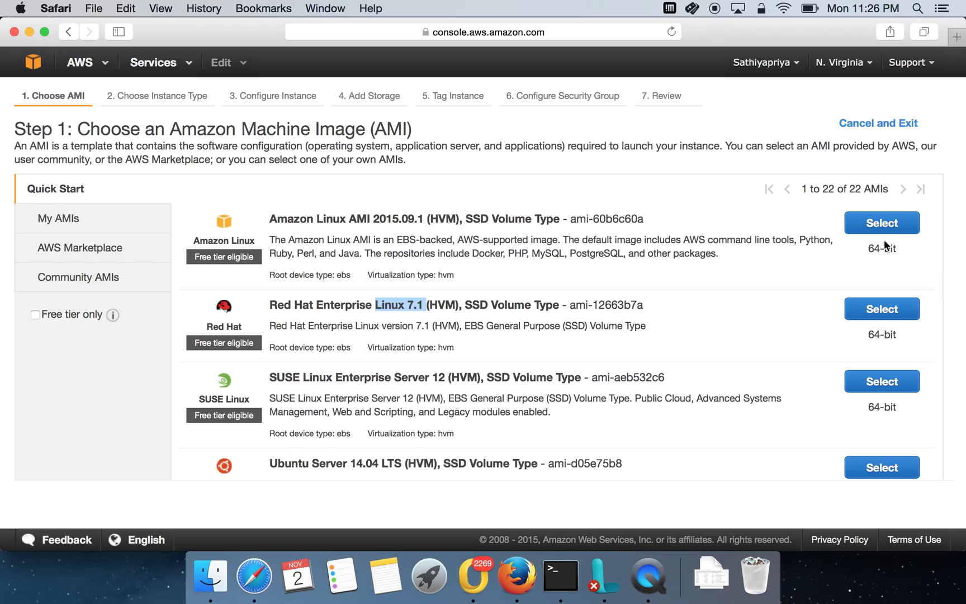
pyautogui.click(890, 224)
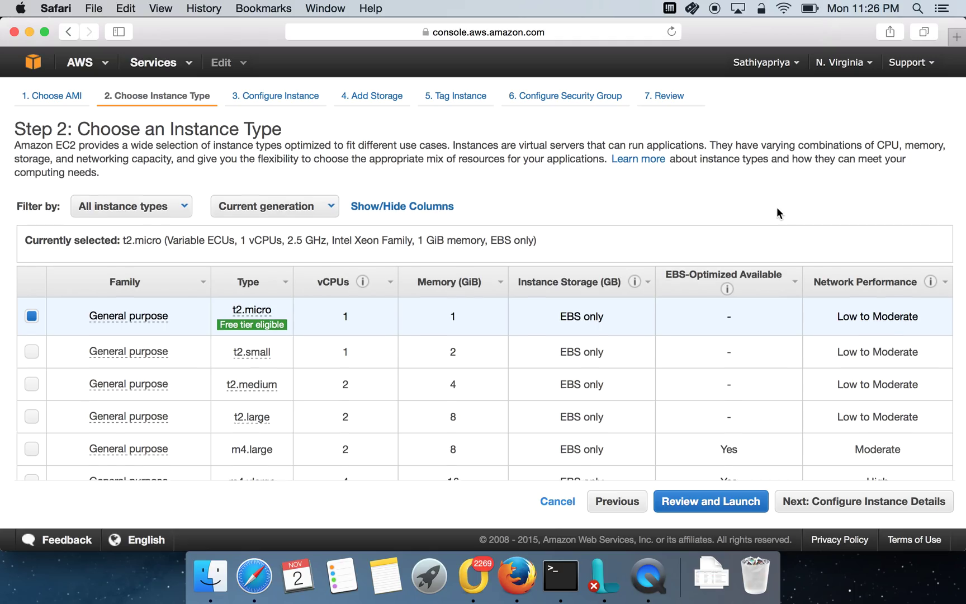
# - Survey the instance type list, comparing vCPUs, memory, storage and network performance, starting with the general purpose t2, m4 and m3 types
pyautogui.scroll(-2, 776, 212)
pyautogui.scroll(2, 776, 213)
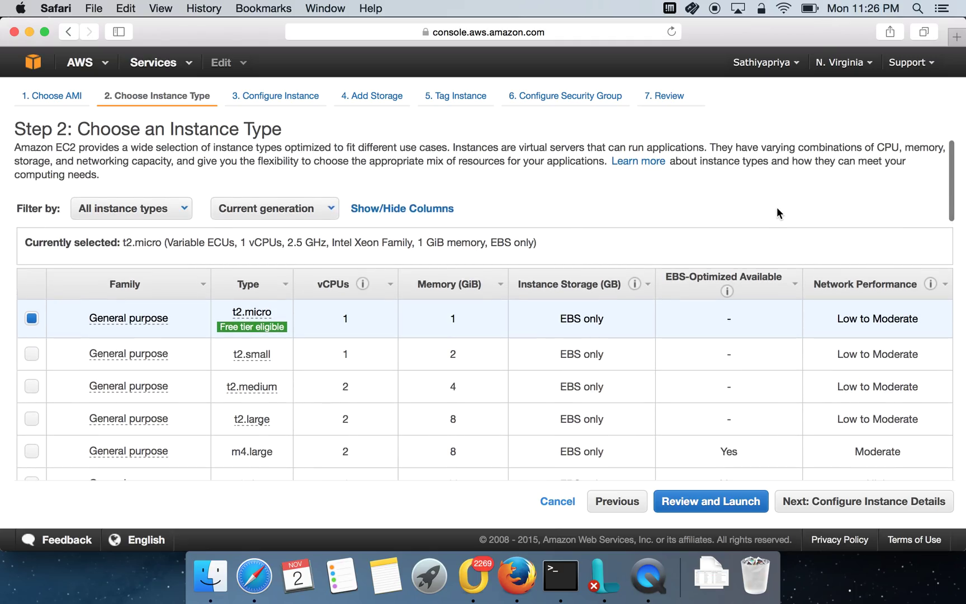
pyautogui.scroll(-3, 777, 209)
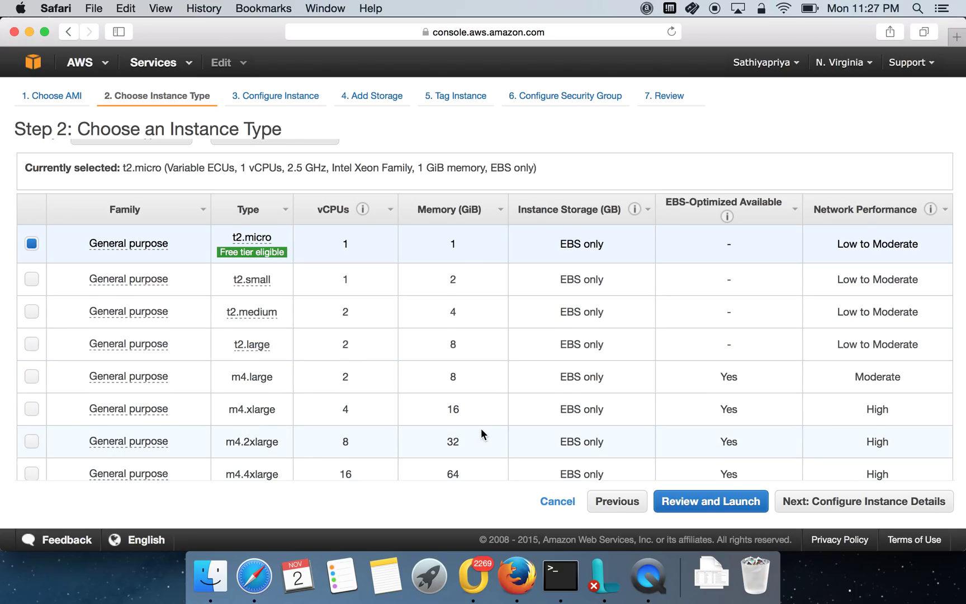
pyautogui.scroll(-3, 481, 427)
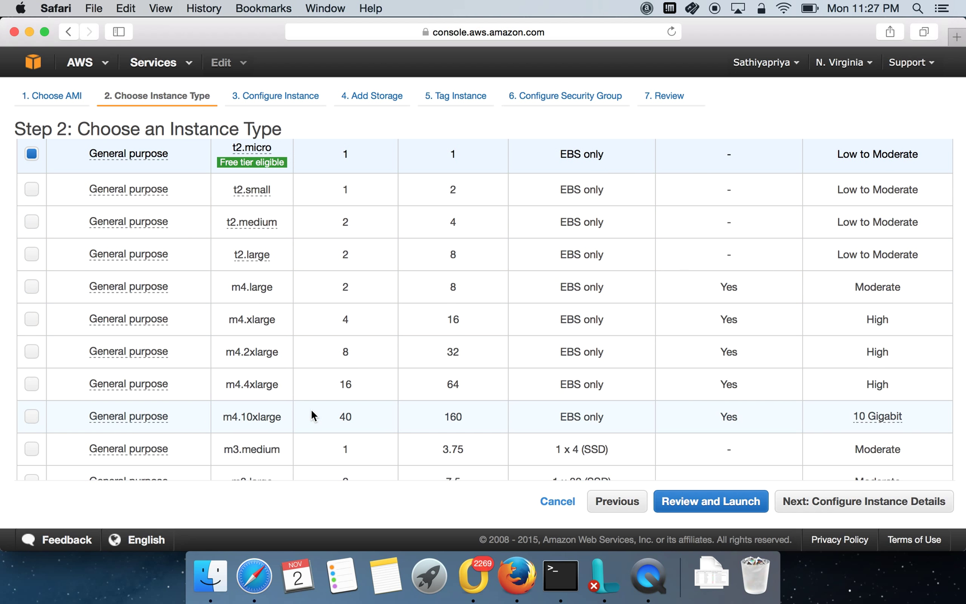
pyautogui.scroll(-5, 311, 411)
pyautogui.scroll(-4, 311, 412)
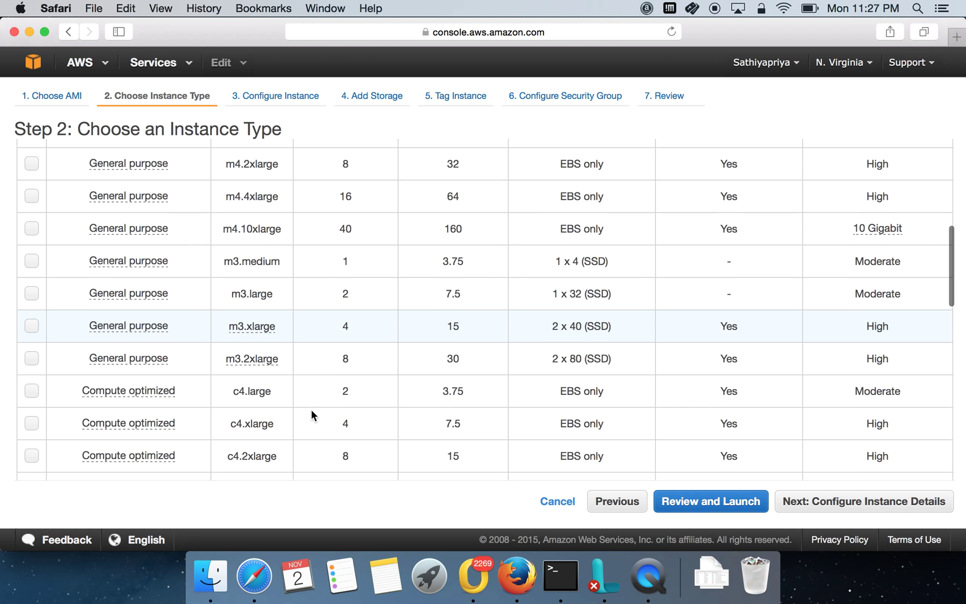
pyautogui.scroll(-9, 310, 413)
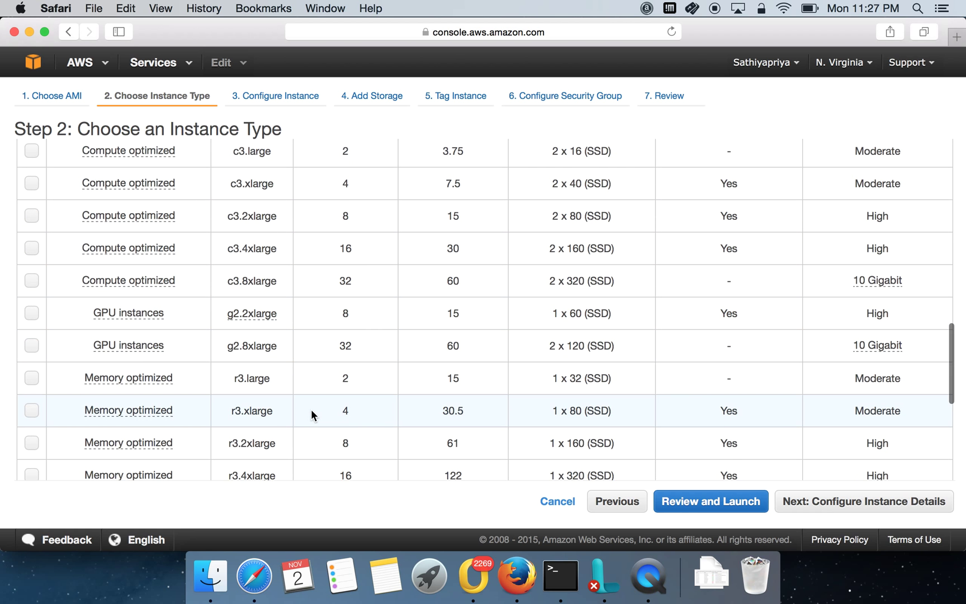
pyautogui.scroll(9, 339, 327)
pyautogui.scroll(10, 342, 328)
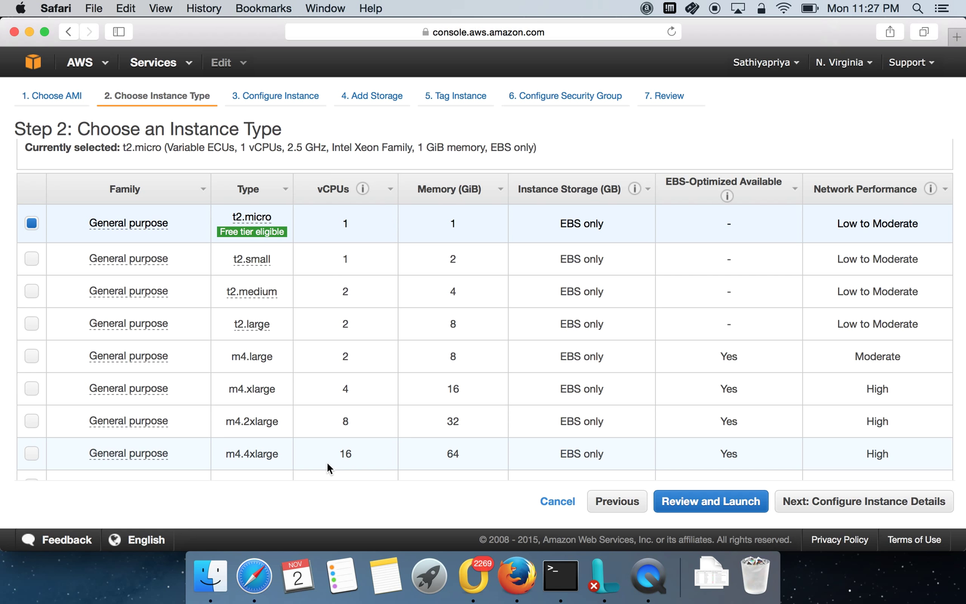
# - Examine the compute optimized c4 and c3 types and the GPU g2 types, including the hardware description of g2.2xlarge
pyautogui.scroll(-3, 320, 421)
pyautogui.scroll(-5, 319, 427)
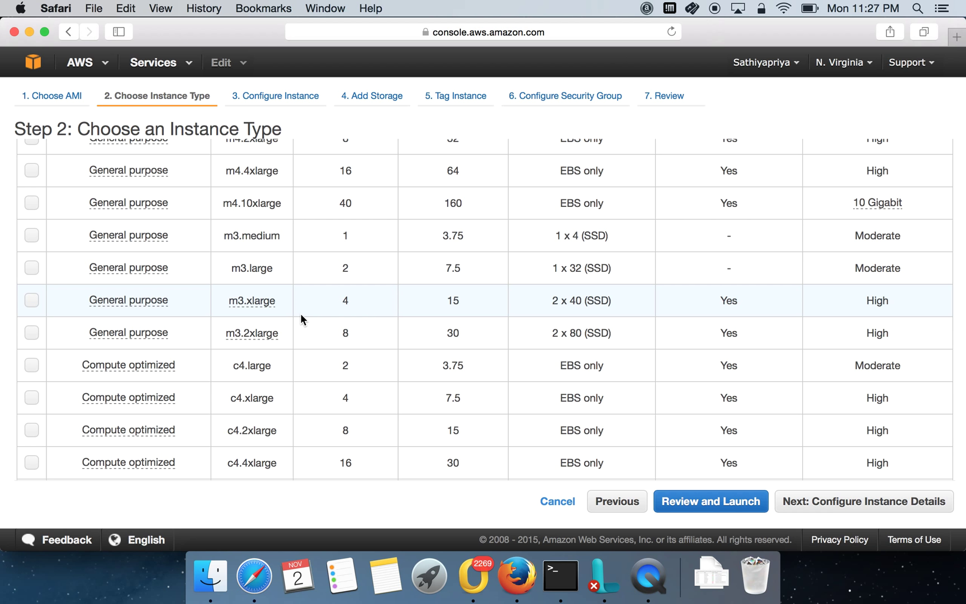
pyautogui.scroll(-3, 298, 412)
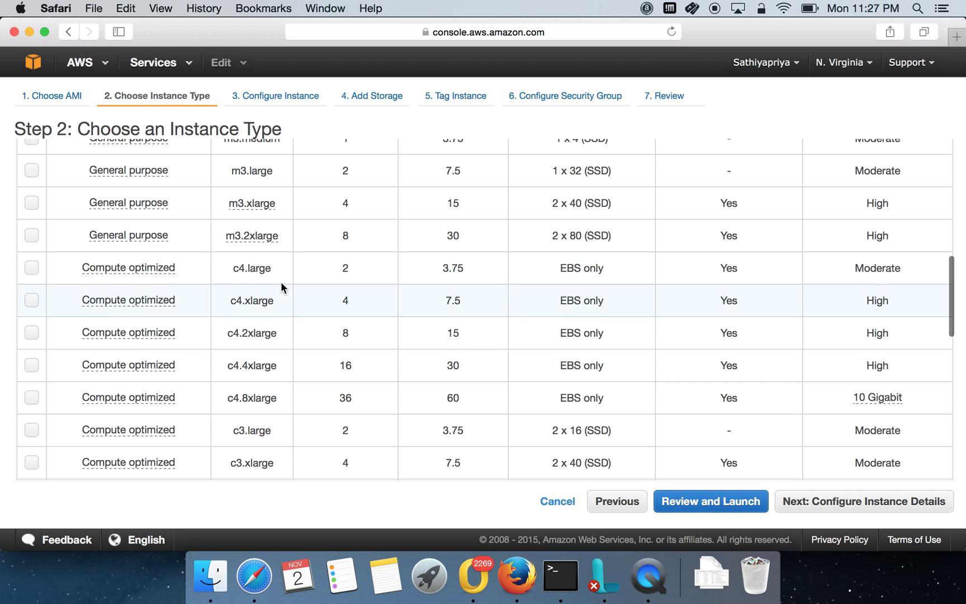
pyautogui.scroll(-3, 286, 339)
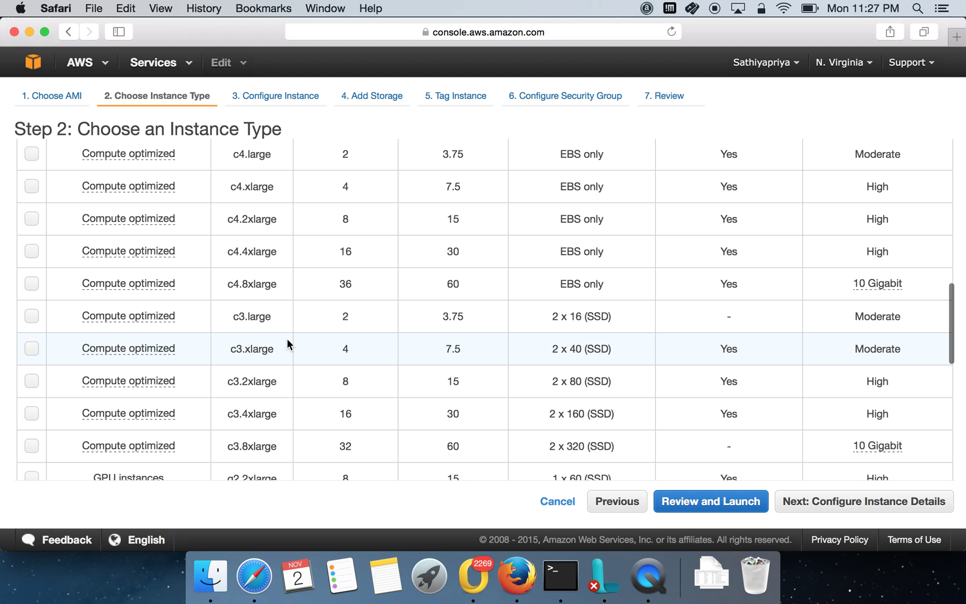
pyautogui.scroll(5, 286, 338)
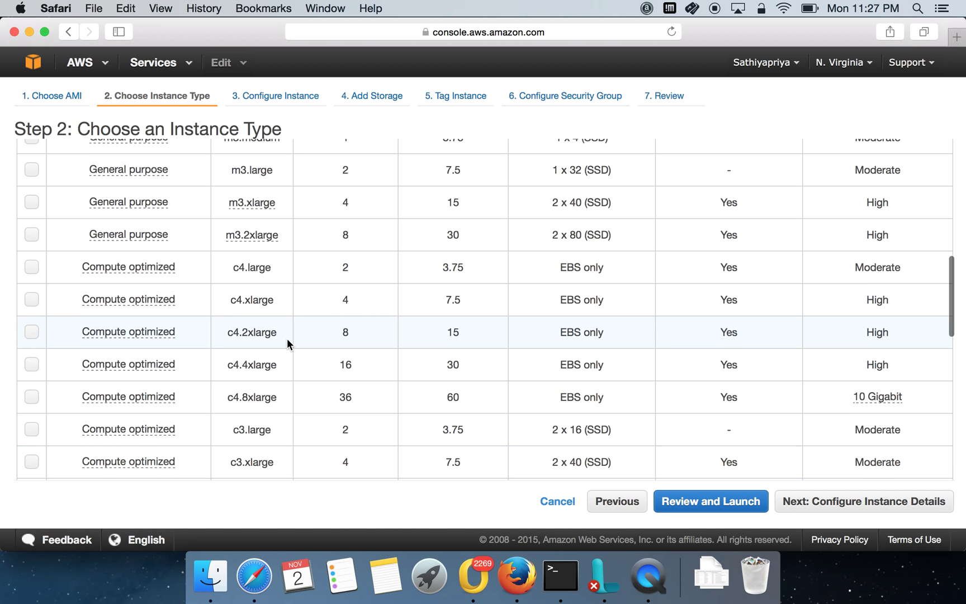
pyautogui.moveTo(166, 326)
pyautogui.scroll(-4, 251, 405)
pyautogui.scroll(-5, 251, 405)
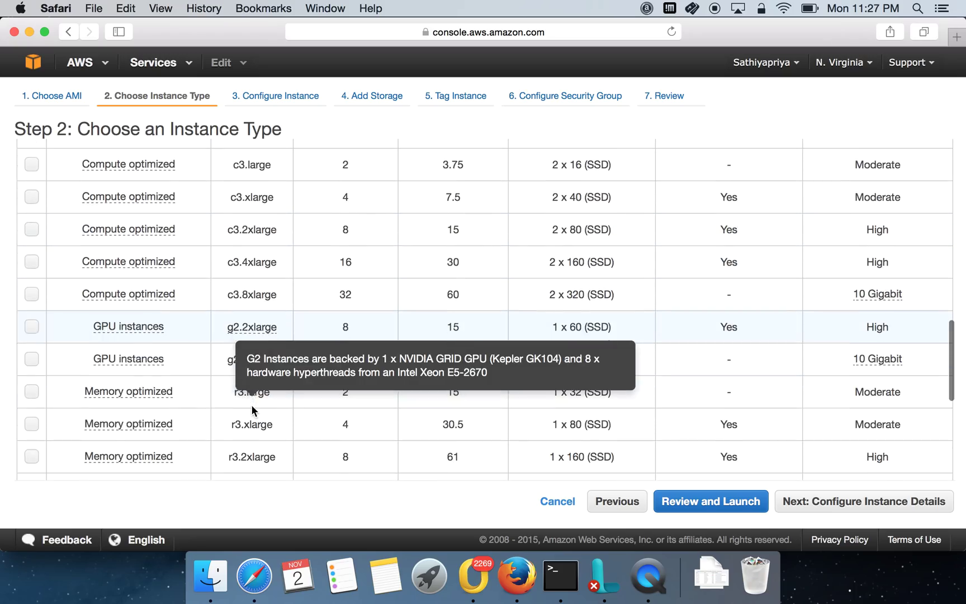
pyautogui.moveTo(230, 336)
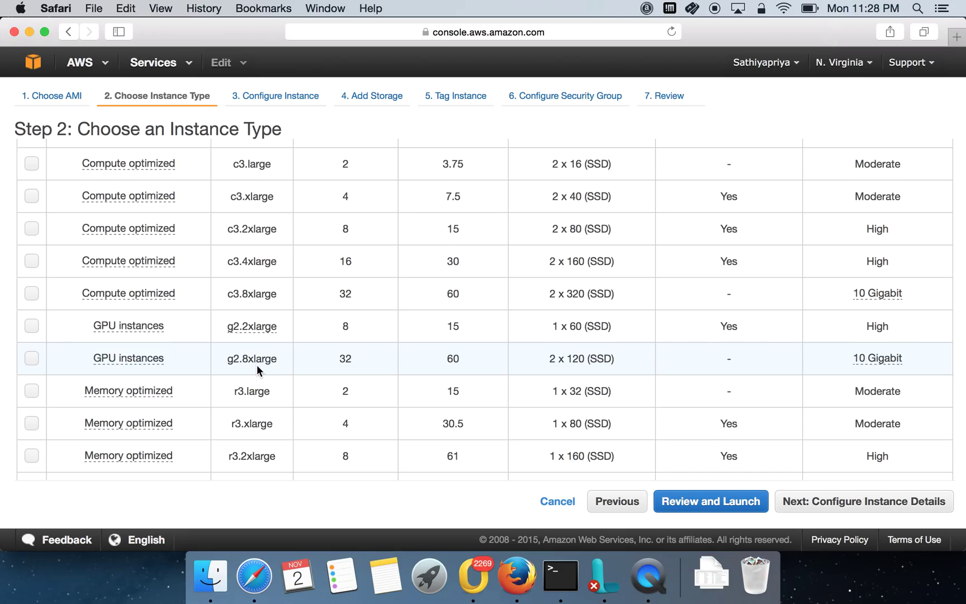
# - Look through the memory optimized r3 types and the storage optimized d2 and i2 types to the end of the list
pyautogui.scroll(-2, 257, 364)
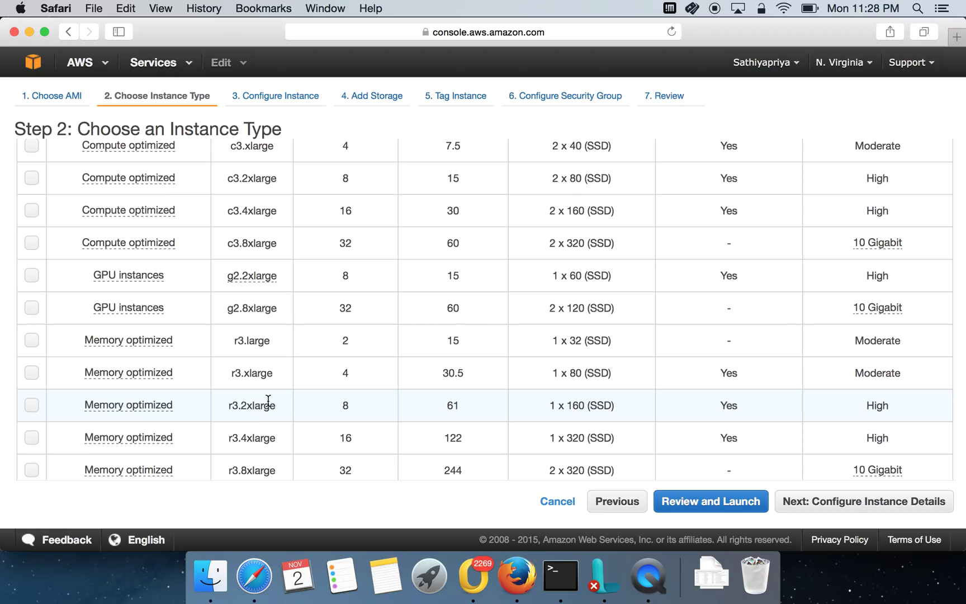
pyautogui.scroll(-2, 268, 401)
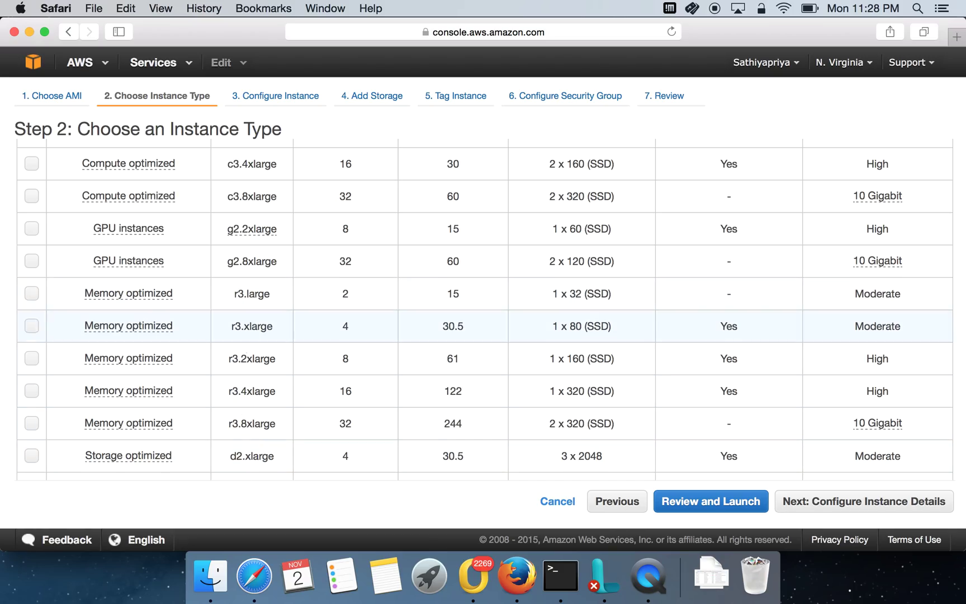
pyautogui.scroll(-5, 249, 431)
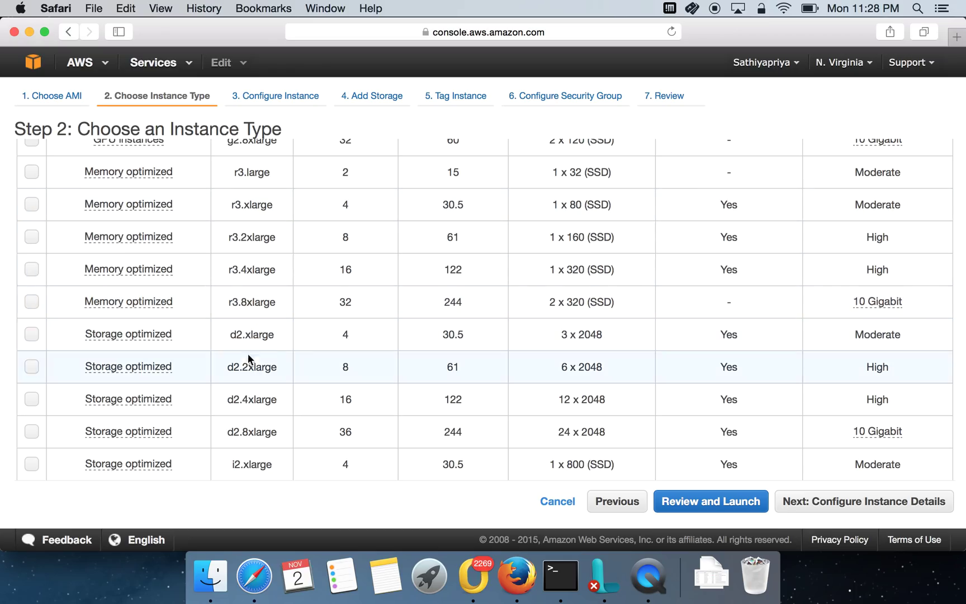
pyautogui.scroll(-2, 255, 406)
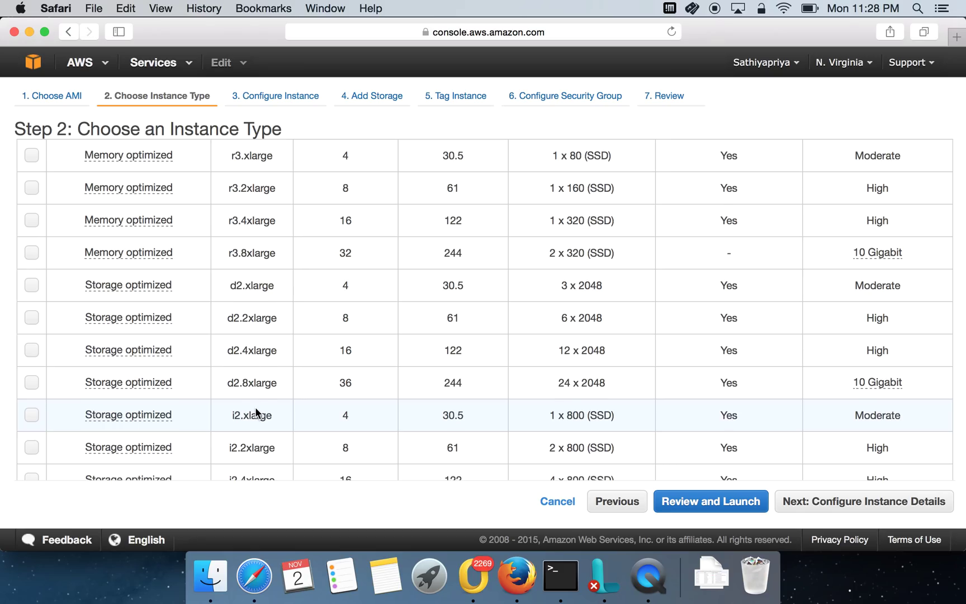
pyautogui.scroll(-3, 255, 407)
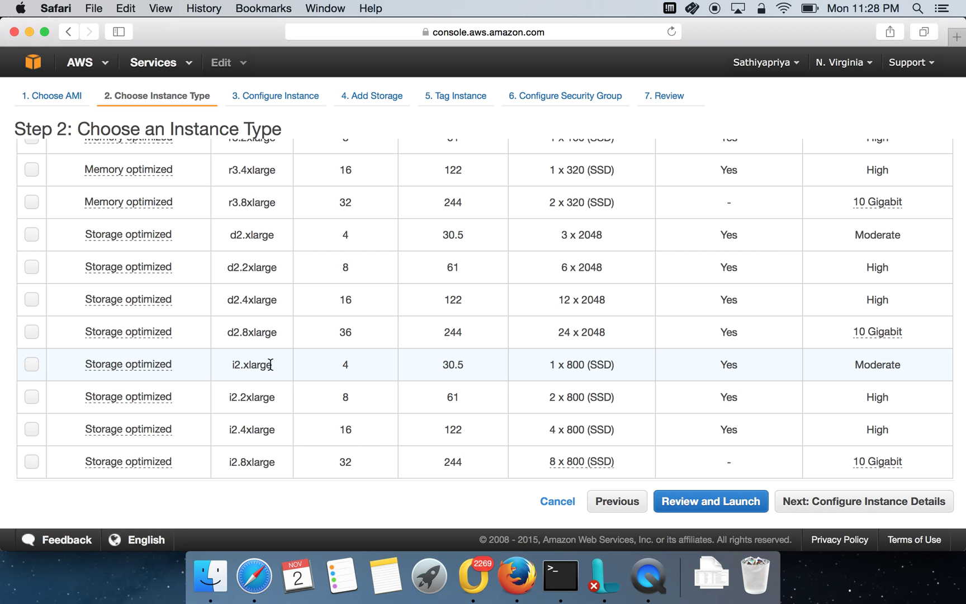
pyautogui.scroll(-1, 281, 400)
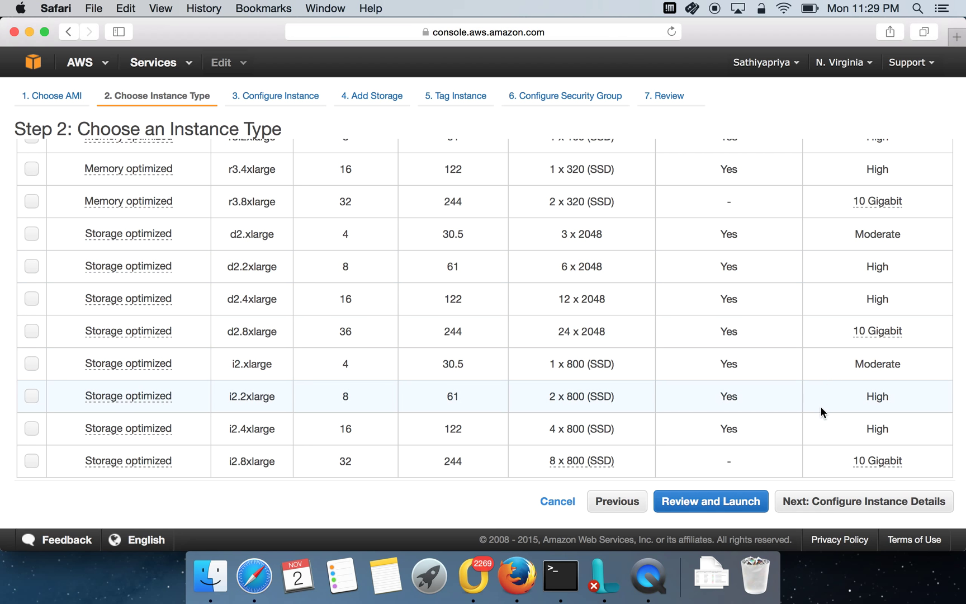
# - Keep the free tier eligible t2.micro instance type and proceed to configuring the instance details
pyautogui.scroll(20, 742, 305)
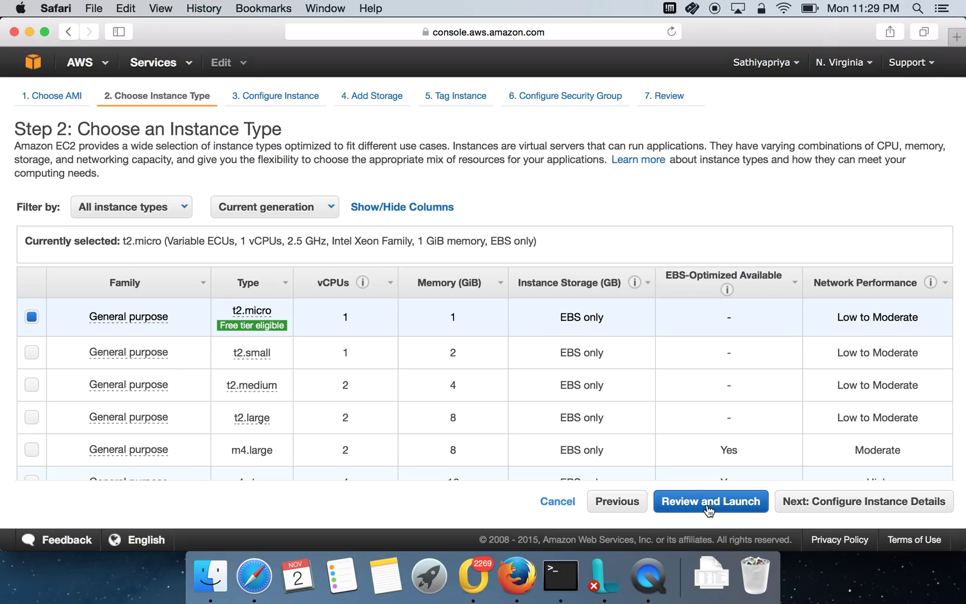
pyautogui.click(816, 513)
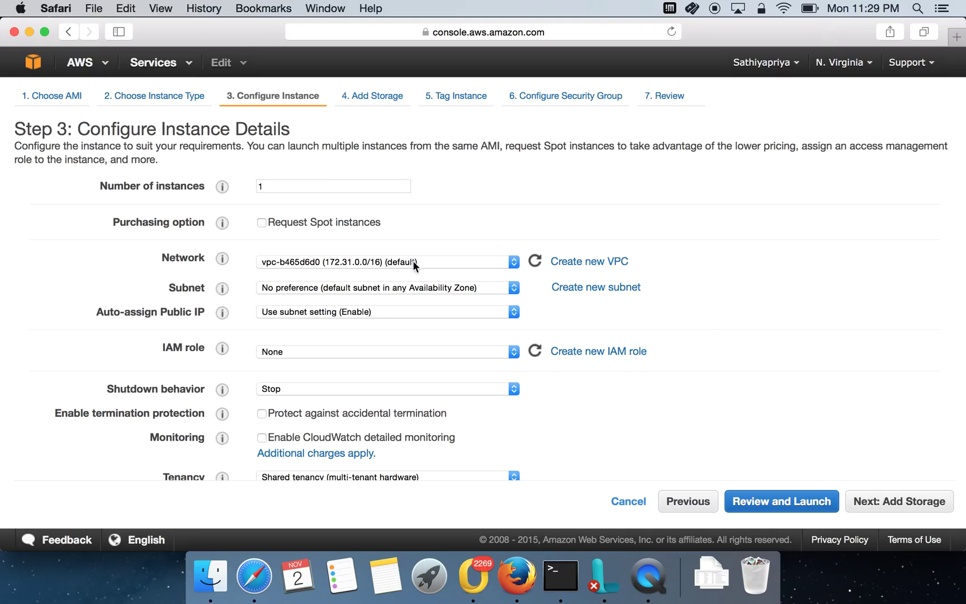
# - Try 10 as the number of instances, and restore it to 1
pyautogui.doubleClick(324, 184)
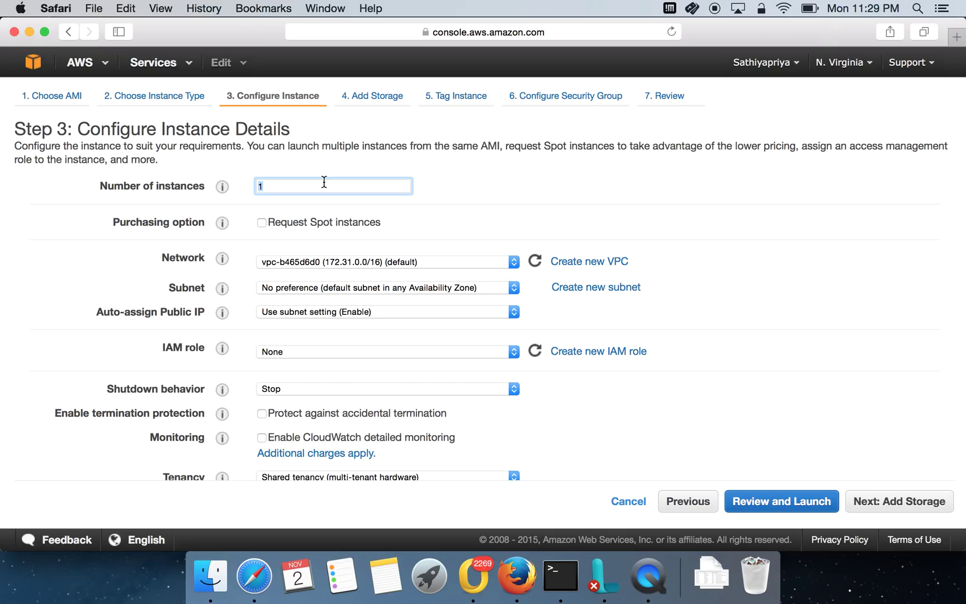
pyautogui.write('10')
pyautogui.click(444, 212)
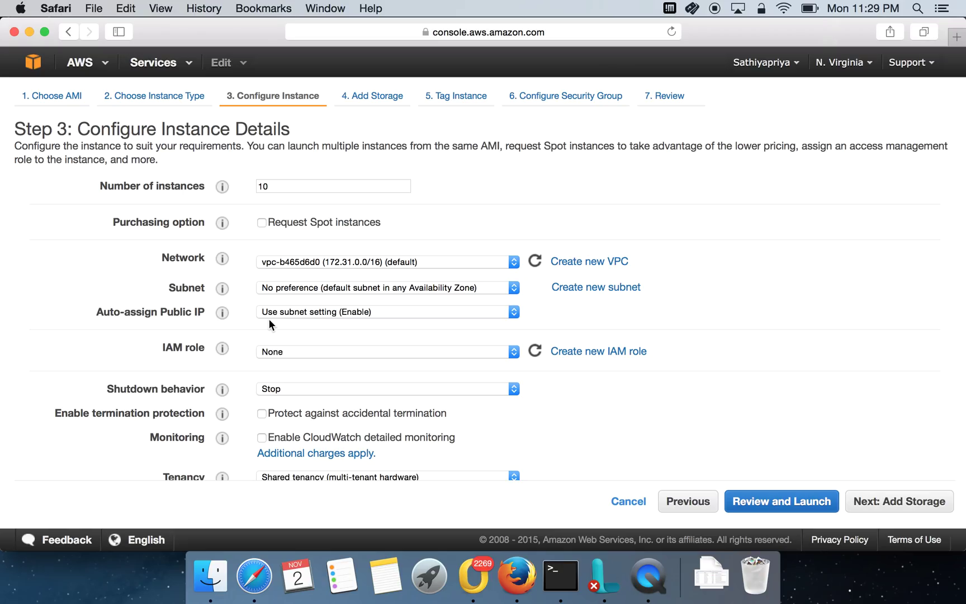
pyautogui.click(284, 188)
pyautogui.press('BackSpace')
pyautogui.click(434, 191)
# - Check the subnet choices against the current region and set the subnet to subnet-dbb313e6(172.31.32.0/20), the default in us-east-1e
pyautogui.click(373, 289)
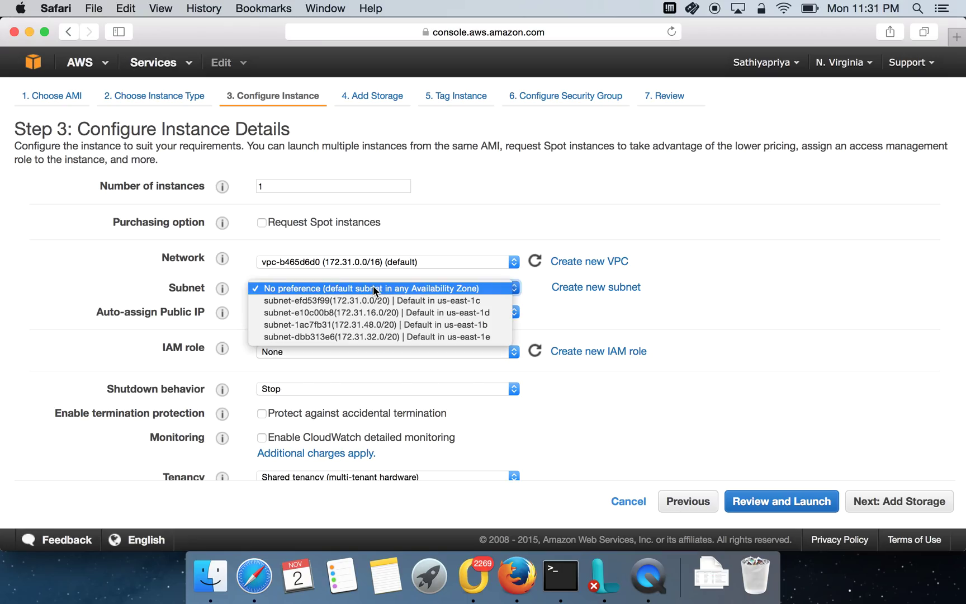
pyautogui.click(373, 288)
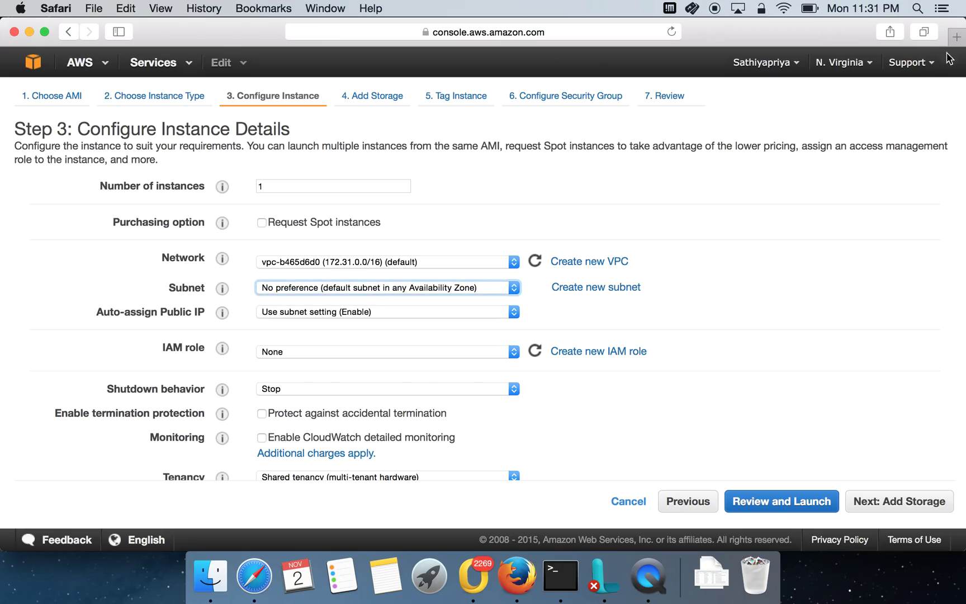
pyautogui.click(868, 68)
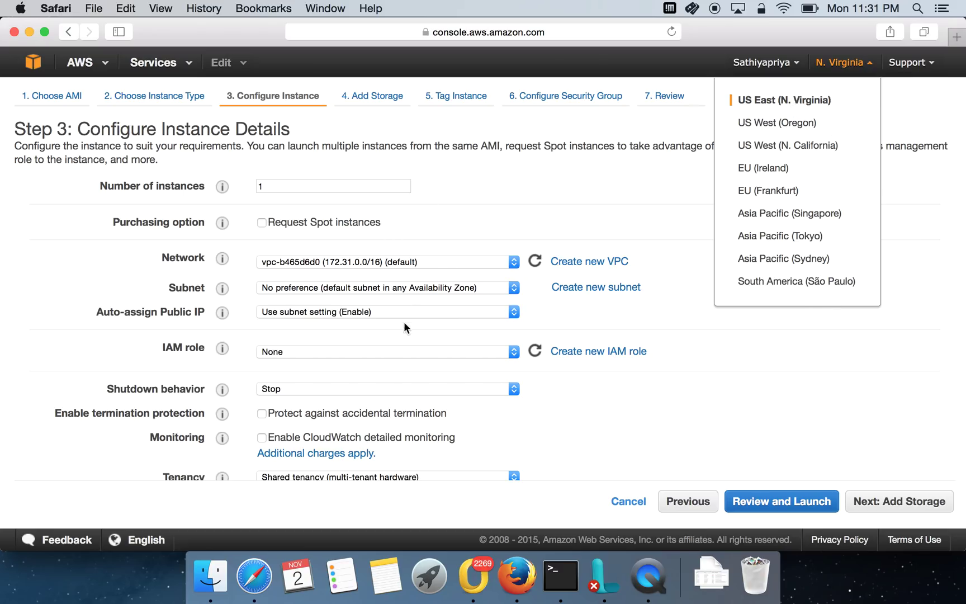
pyautogui.click(404, 287)
pyautogui.click(404, 288)
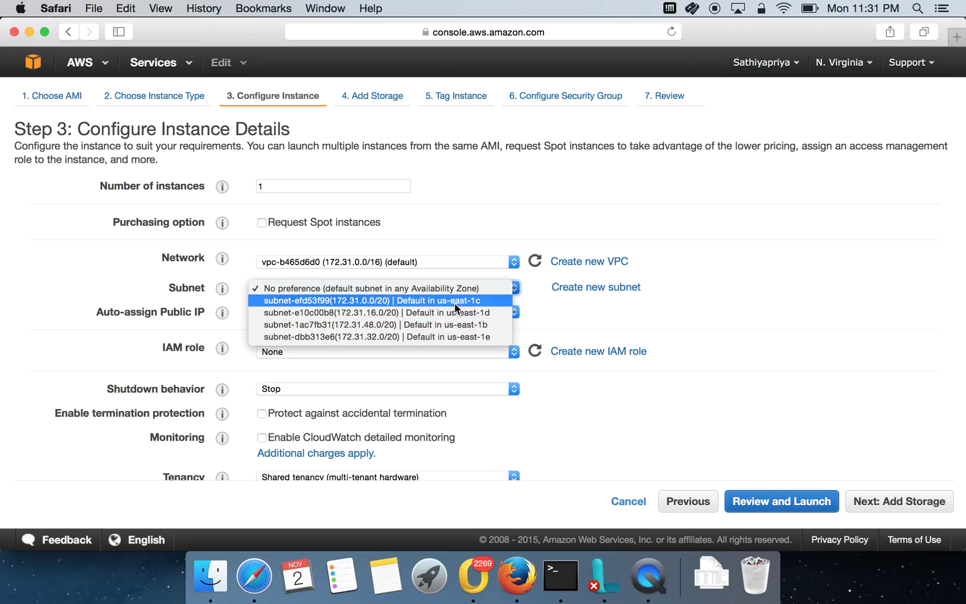
pyautogui.click(463, 336)
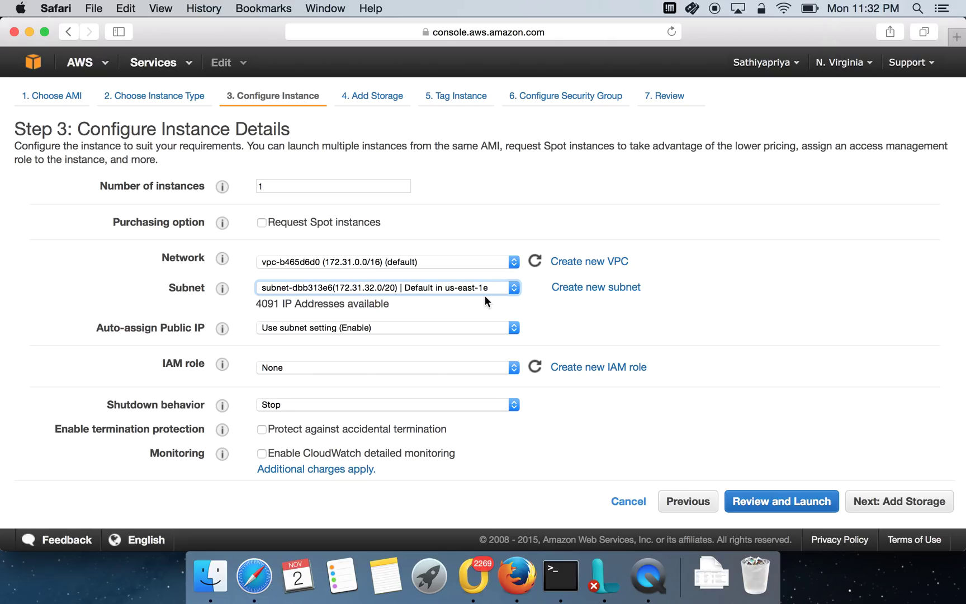
pyautogui.click(416, 291)
pyautogui.click(416, 289)
# - Try disabling the automatic public IP assignment, and restore it to Use subnet setting (Enable)
pyautogui.click(322, 330)
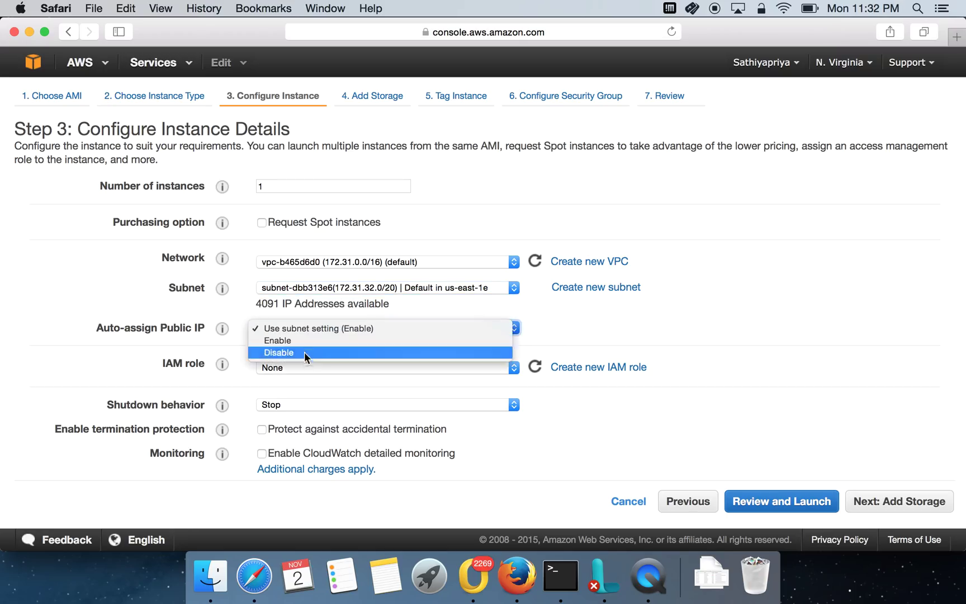
pyautogui.click(304, 354)
pyautogui.click(334, 326)
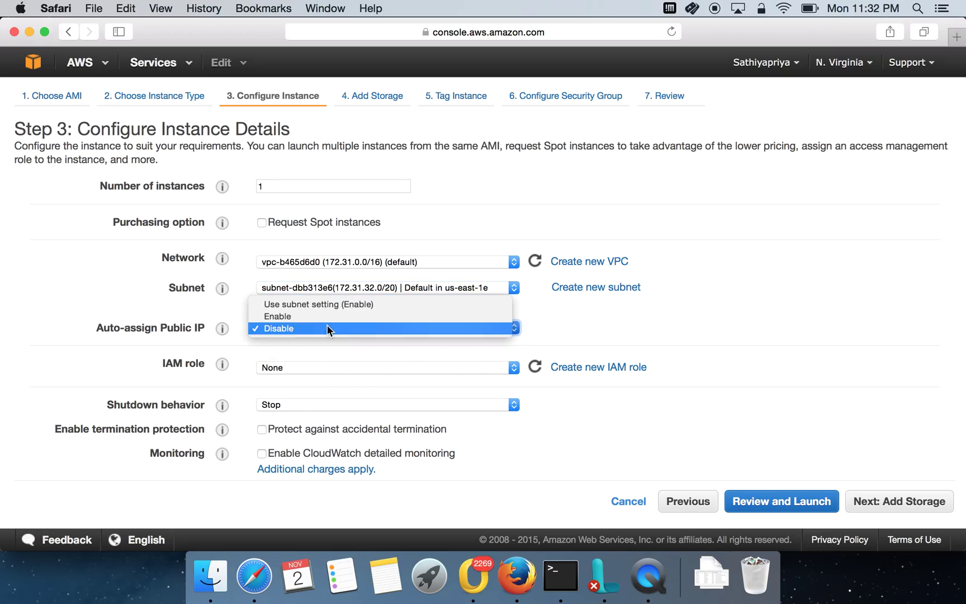
pyautogui.click(332, 303)
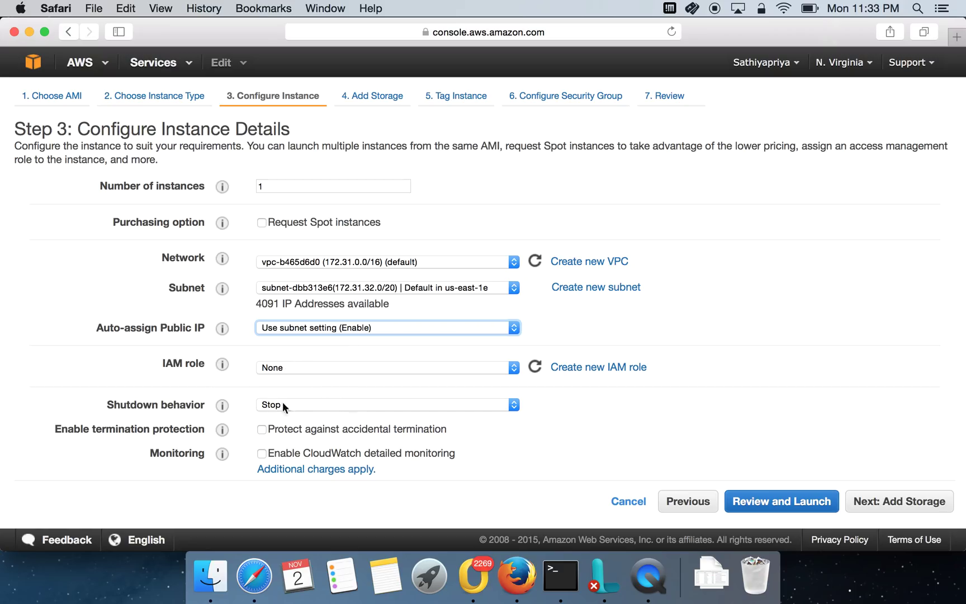
pyautogui.click(547, 435)
# - Review the shutdown behavior options, keep Stop, and enable protection against accidental termination
pyautogui.scroll(-5, 550, 432)
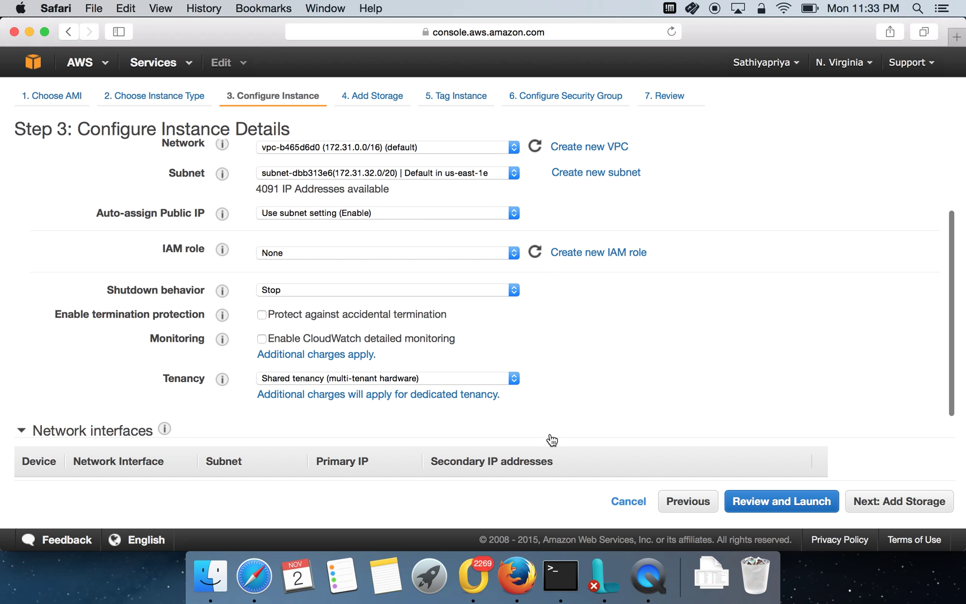
pyautogui.click(477, 290)
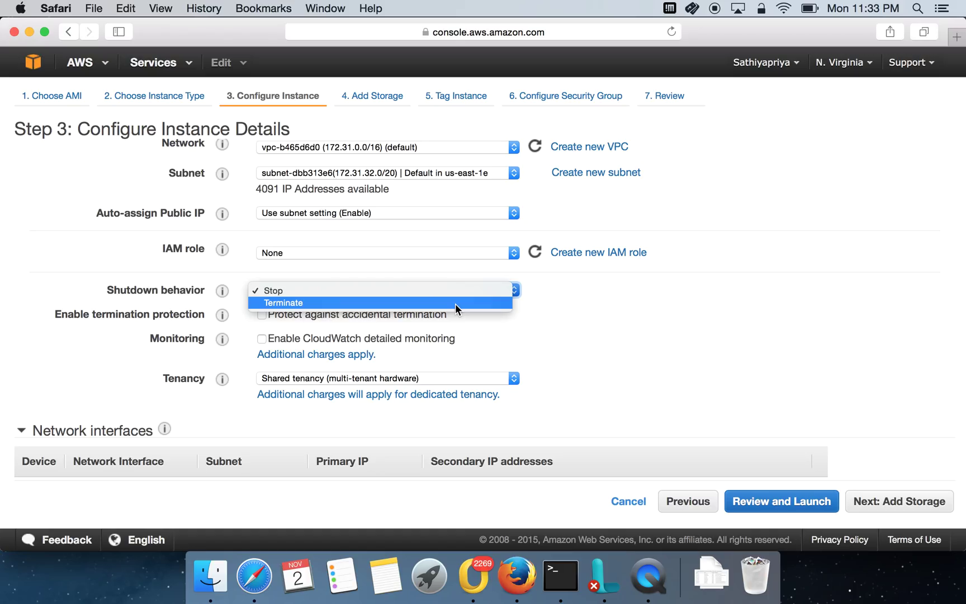
pyautogui.click(628, 317)
pyautogui.click(390, 286)
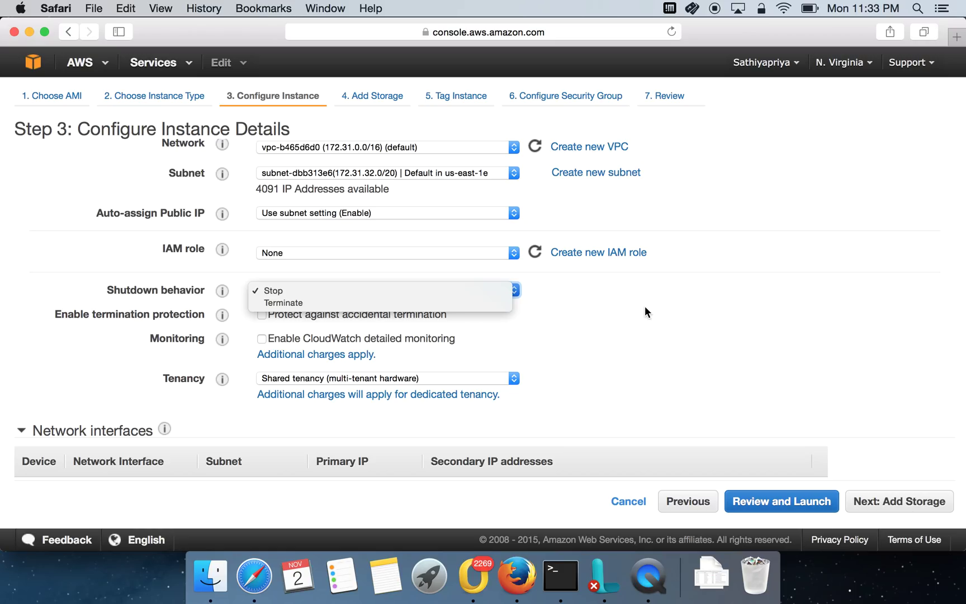
pyautogui.click(645, 306)
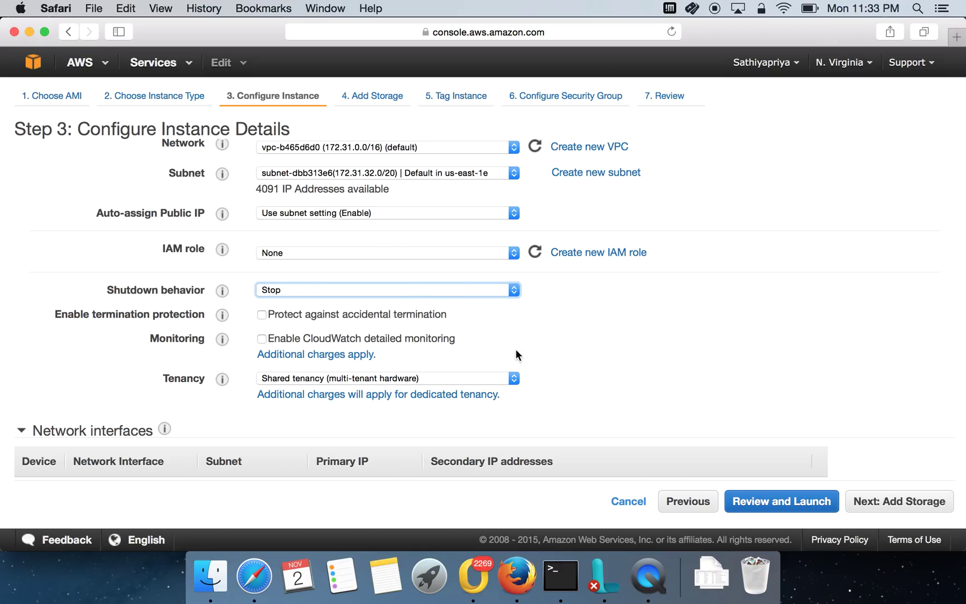
pyautogui.click(267, 314)
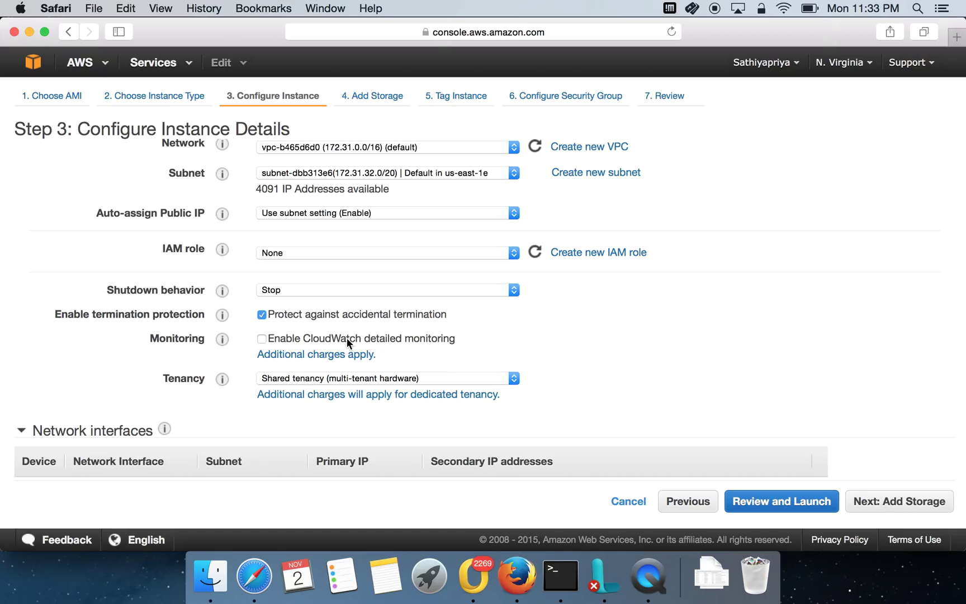
# - Try enabling CloudWatch detailed monitoring, and turn it back off
pyautogui.click(261, 339)
pyautogui.click(261, 338)
# - Review the shared and dedicated tenancy options, and keep Shared tenancy (multi-tenant hardware)
pyautogui.scroll(-4, 675, 402)
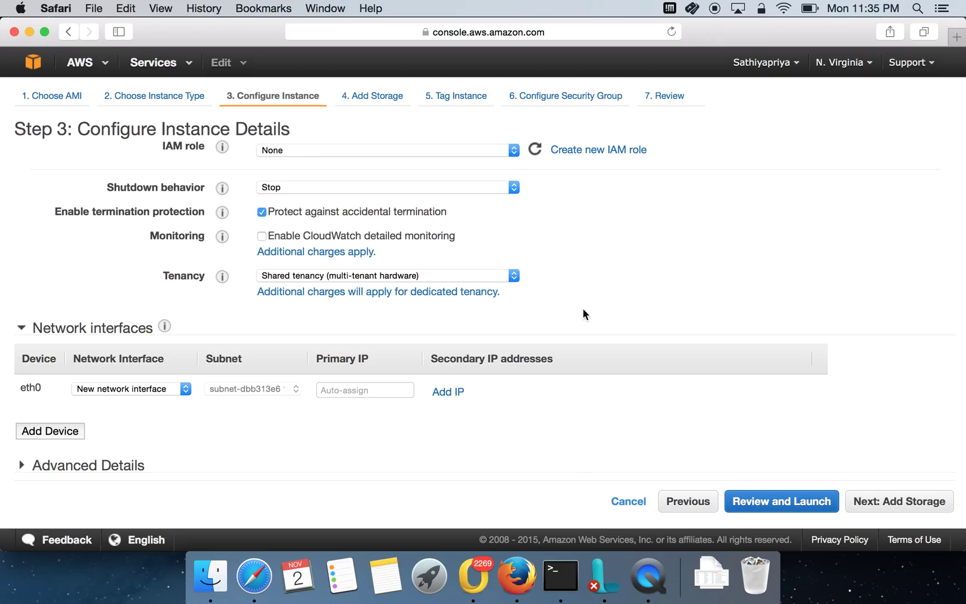
pyautogui.click(417, 276)
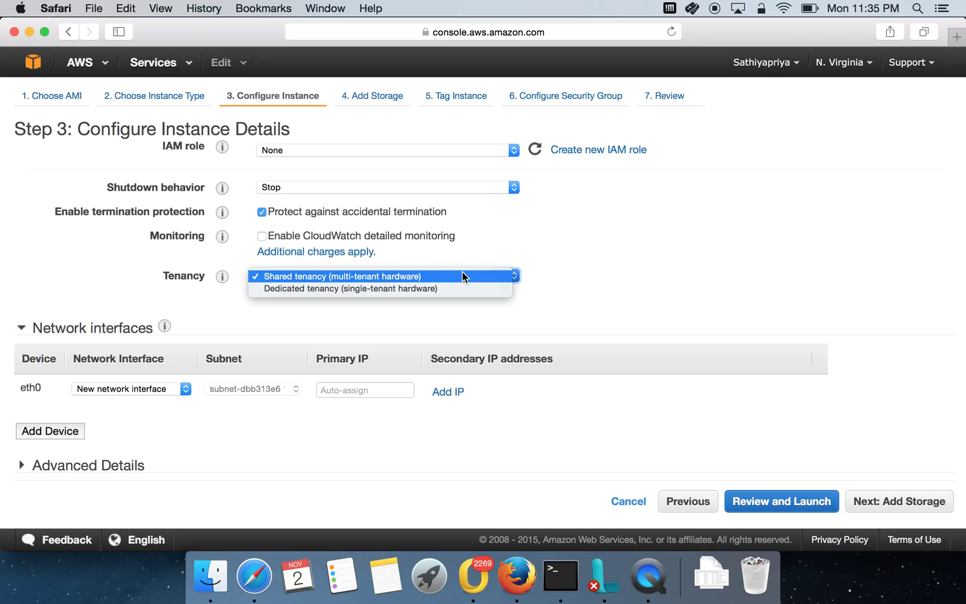
pyautogui.click(615, 282)
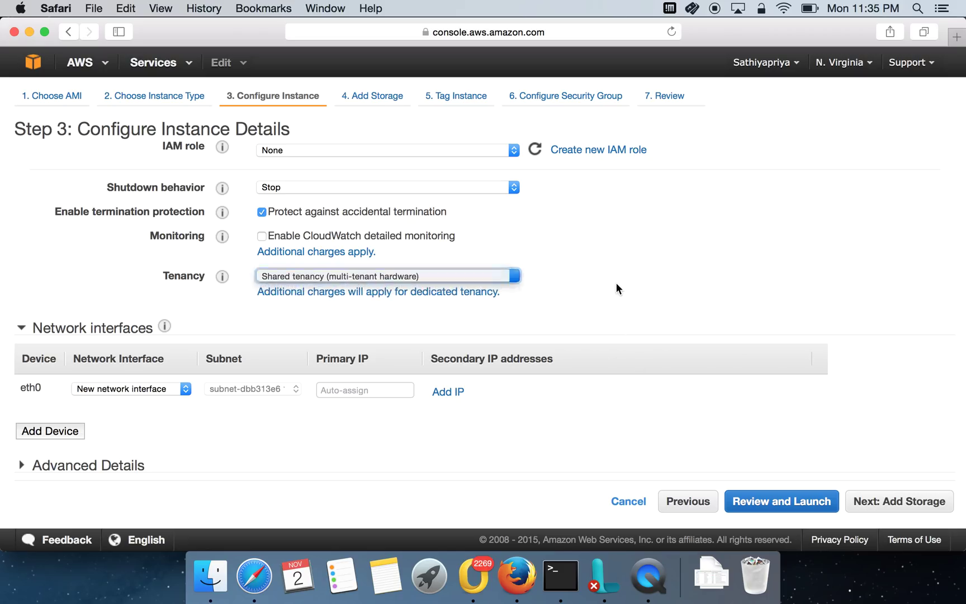
pyautogui.click(477, 270)
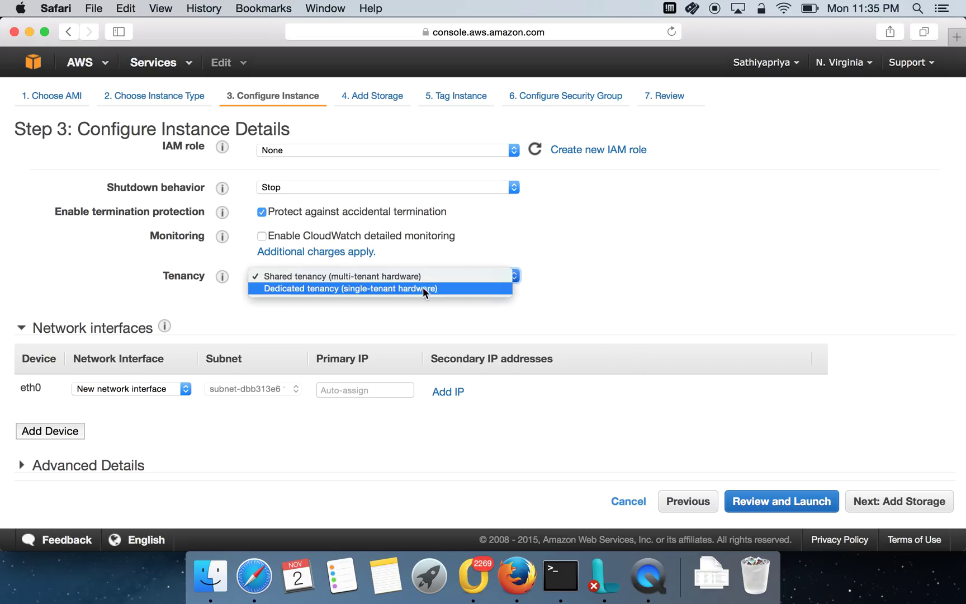
pyautogui.click(437, 322)
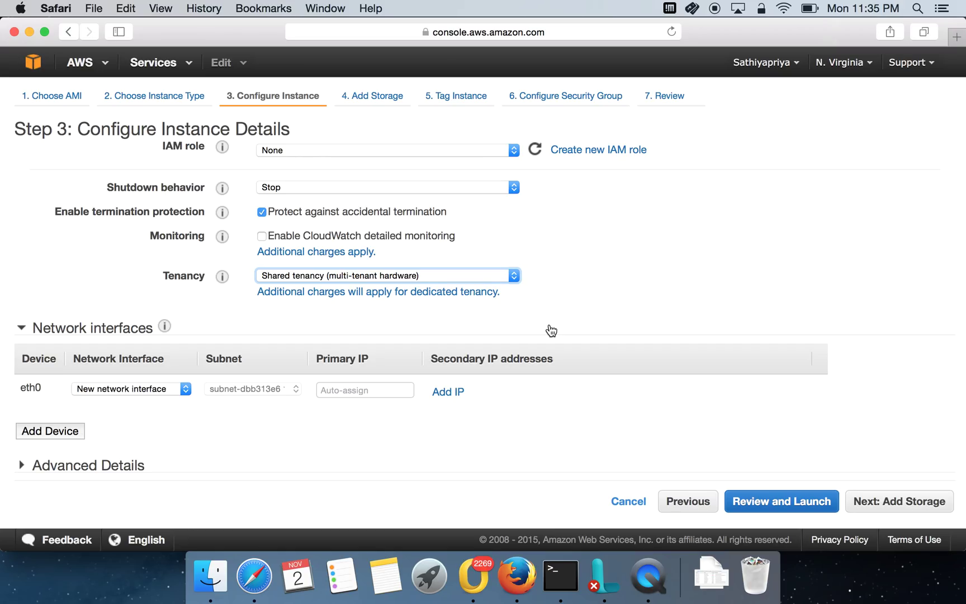
pyautogui.click(484, 276)
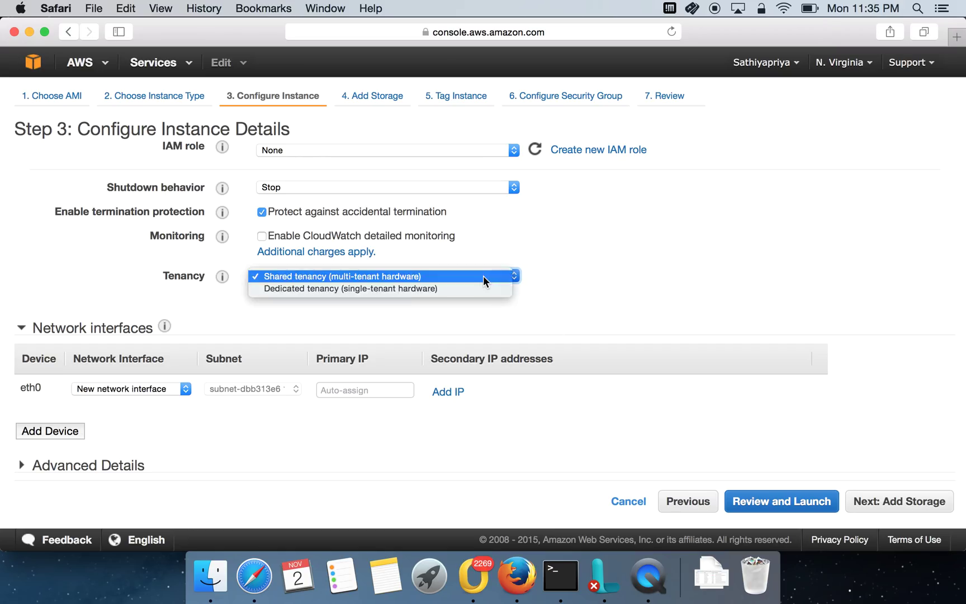
pyautogui.click(672, 315)
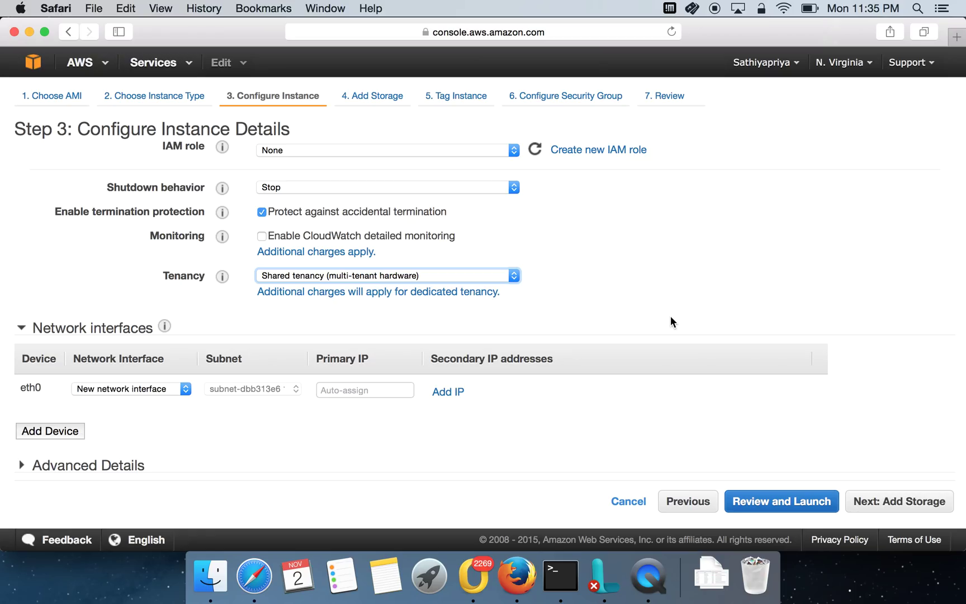
# - Examine the eth0 network interface entry and the user data options under Advanced Details
pyautogui.scroll(1, 671, 317)
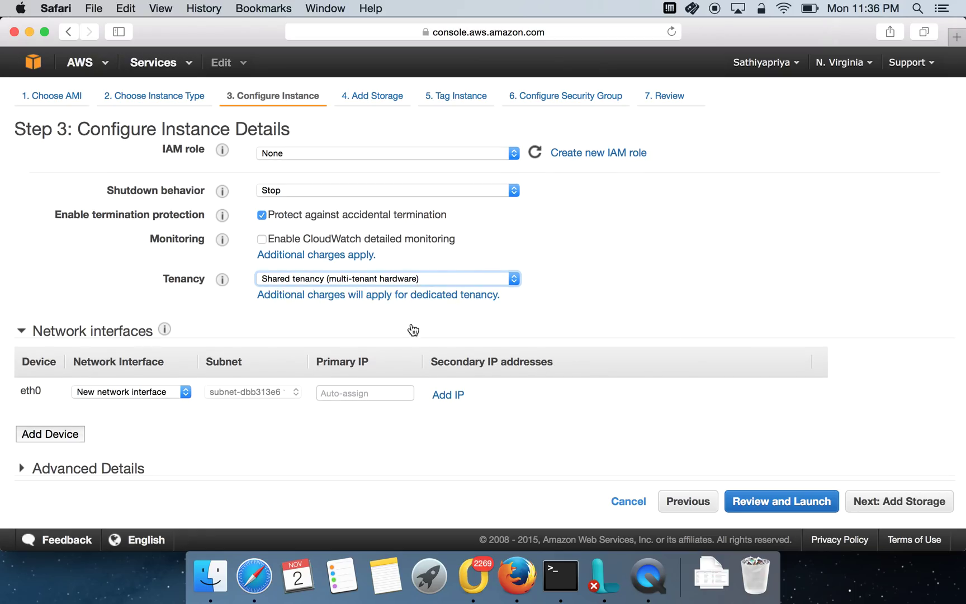
pyautogui.scroll(-1, 411, 331)
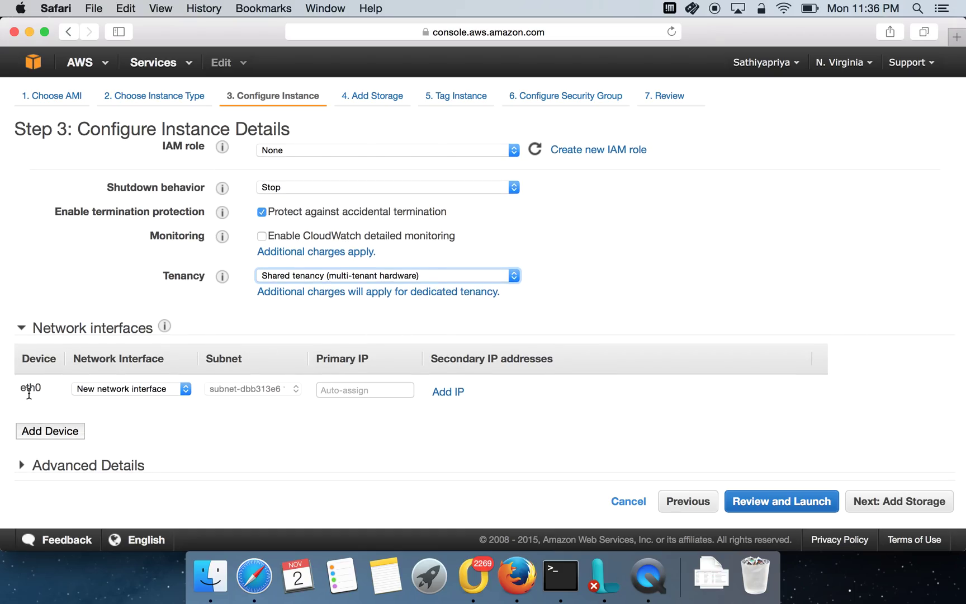
pyautogui.moveTo(17, 395); pyautogui.dragTo(57, 400)
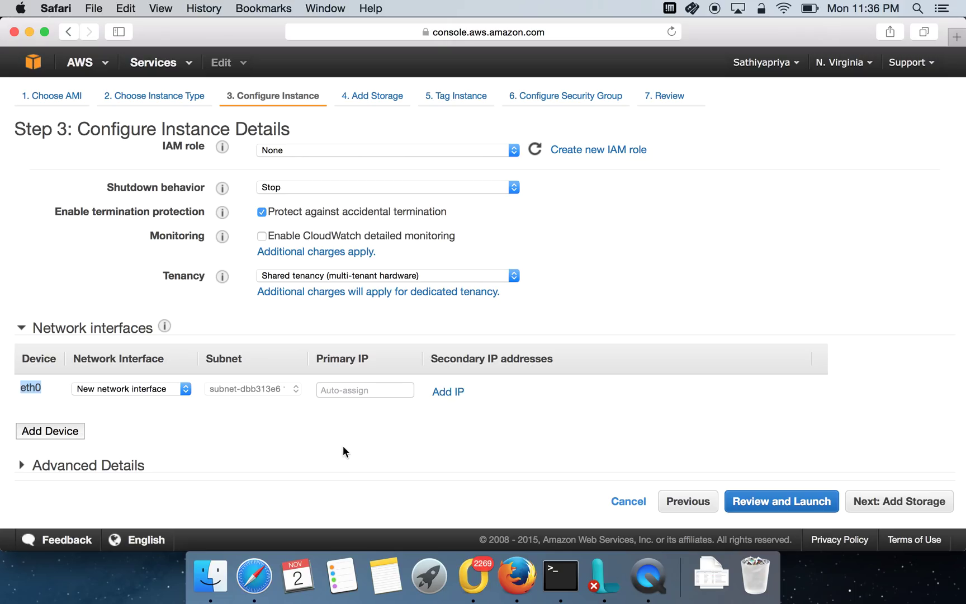
pyautogui.click(23, 472)
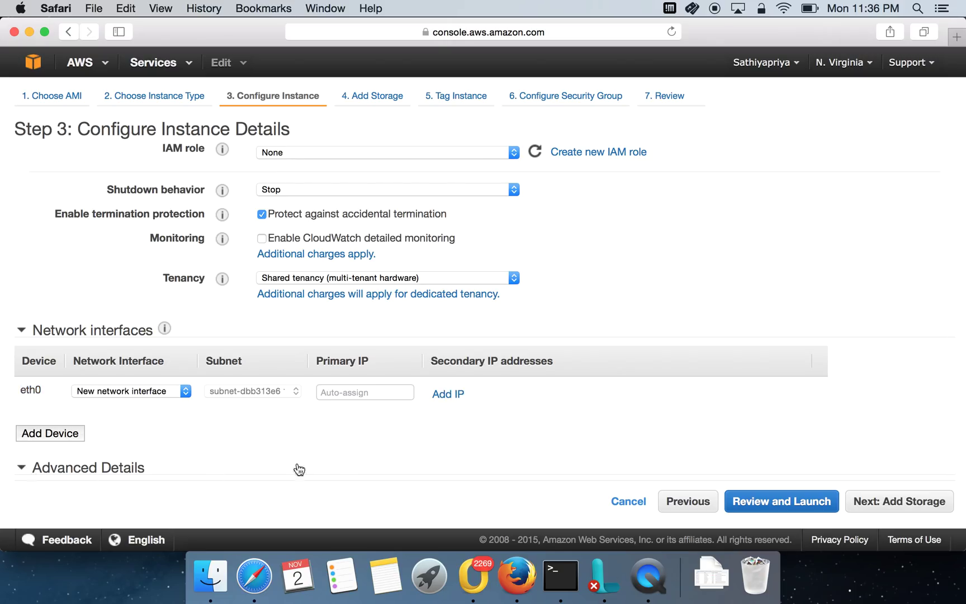
pyautogui.scroll(-5, 316, 468)
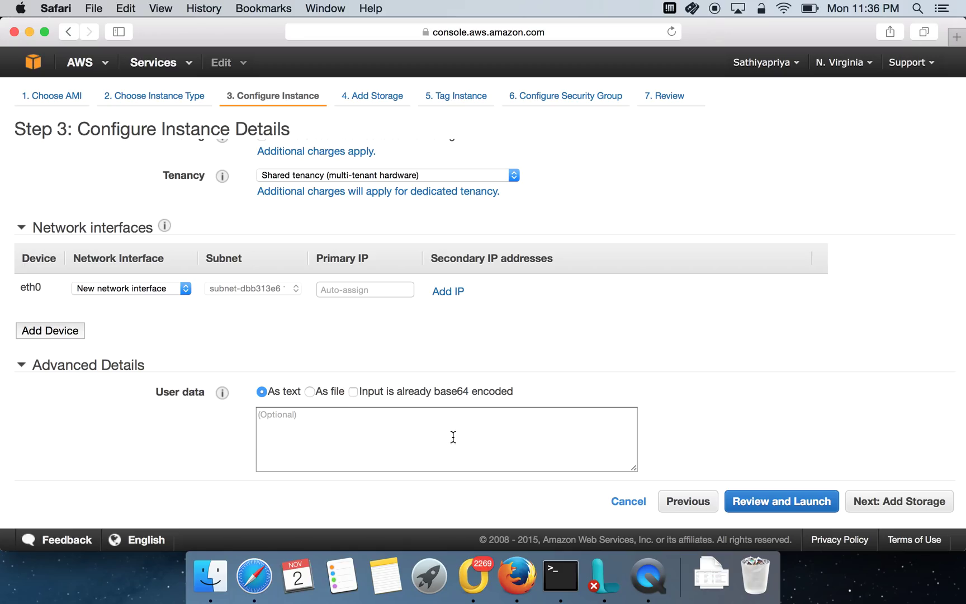
pyautogui.click(22, 367)
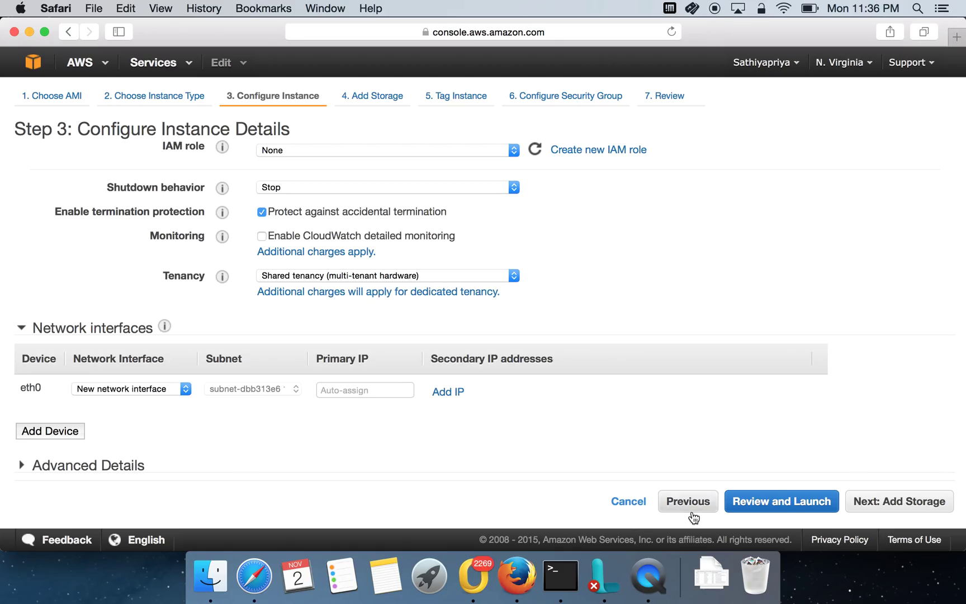
# - Proceed to the Add Storage step and inspect the root volume's device name and size
pyautogui.click(884, 502)
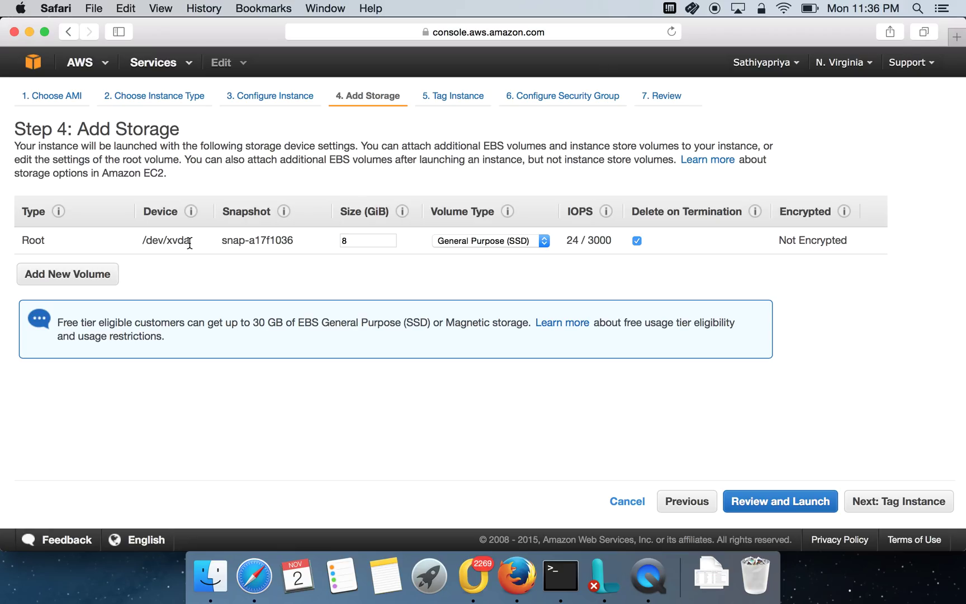
pyautogui.moveTo(143, 241); pyautogui.dragTo(198, 241)
pyautogui.click(218, 280)
pyautogui.doubleClick(375, 238)
pyautogui.click(389, 268)
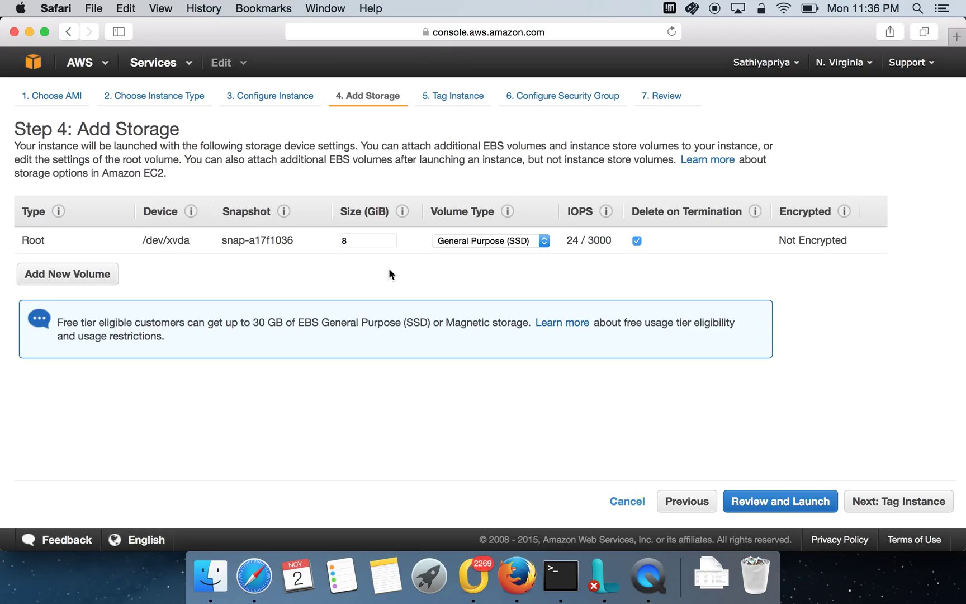
# - Try 90 and 100 GiB as the root volume size, and restore it to 8 GiB
pyautogui.doubleClick(371, 241)
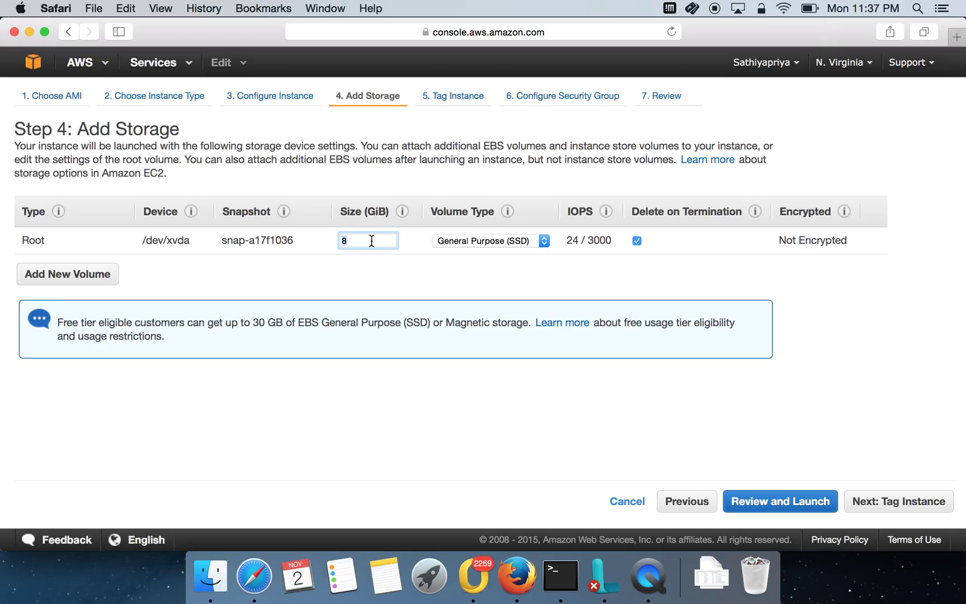
pyautogui.write('90')
pyautogui.press('BackSpace')
pyautogui.press('BackSpace')
pyautogui.write('100')
pyautogui.press('BackSpace')
pyautogui.press('BackSpace')
pyautogui.press('BackSpace')
pyautogui.write('8')
pyautogui.click(393, 259)
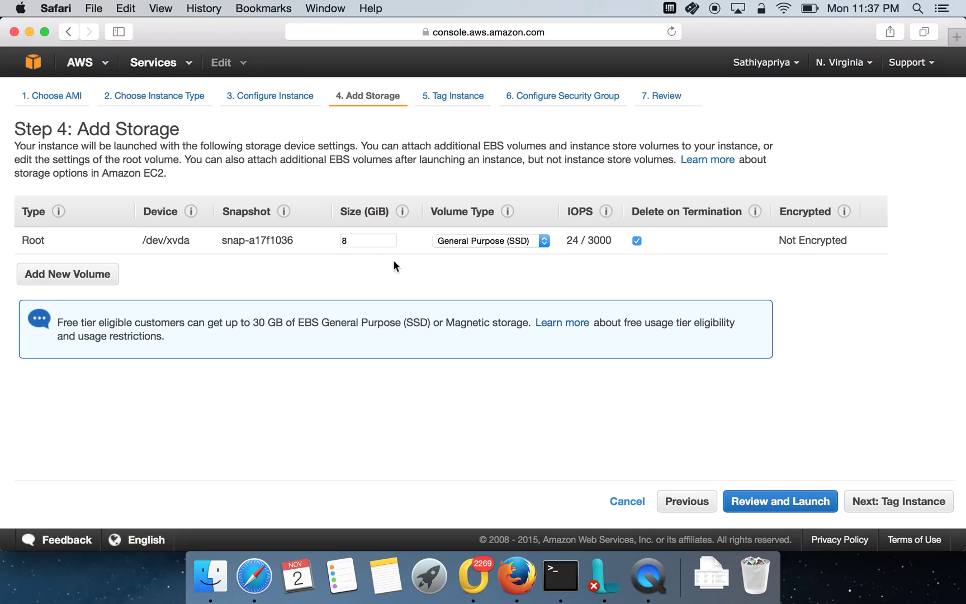
# - Review the root volume's size, volume type choices and IOPS baseline, keeping General Purpose (SSD)
pyautogui.doubleClick(364, 242)
pyautogui.click(486, 258)
pyautogui.click(498, 242)
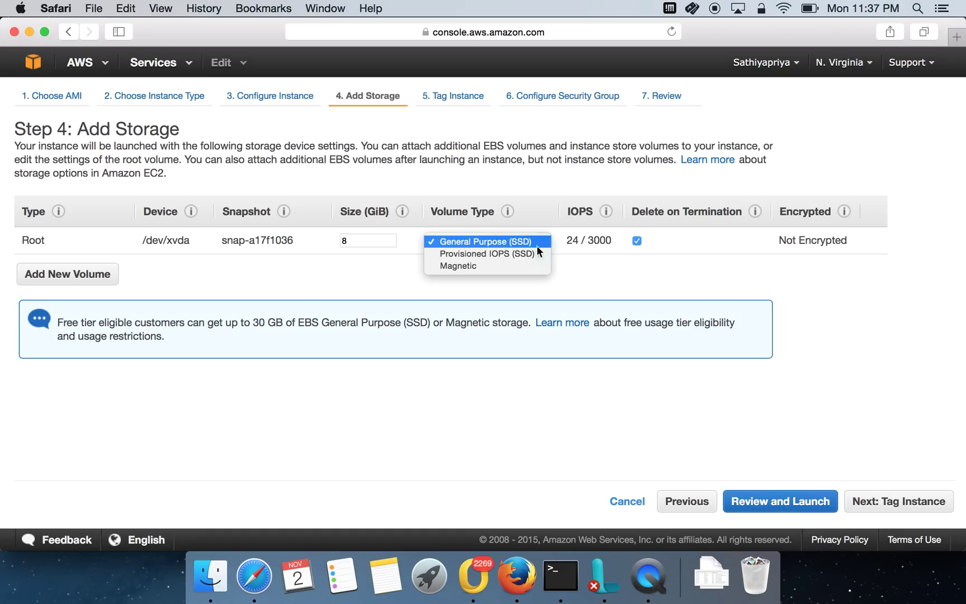
pyautogui.click(629, 267)
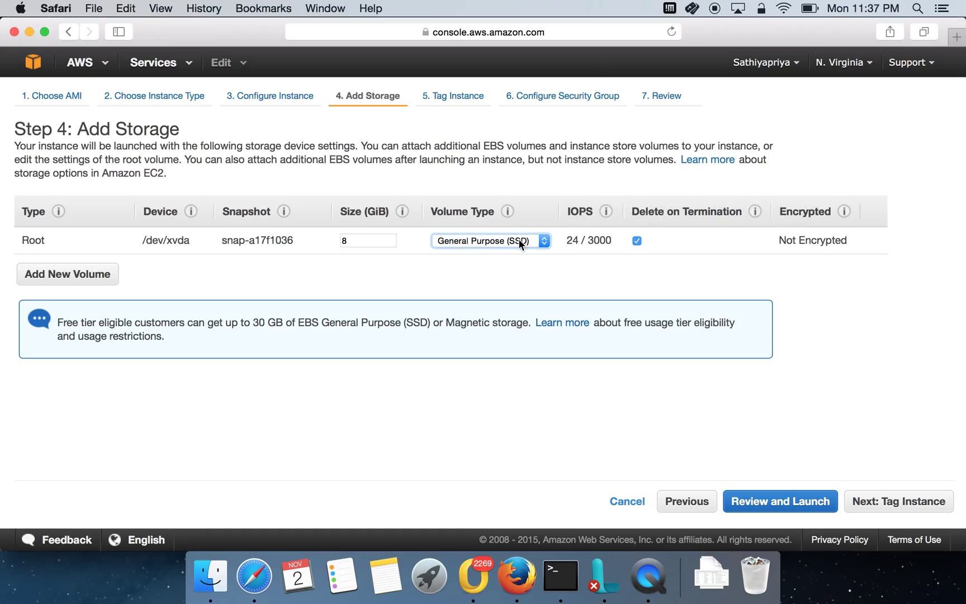
pyautogui.click(511, 241)
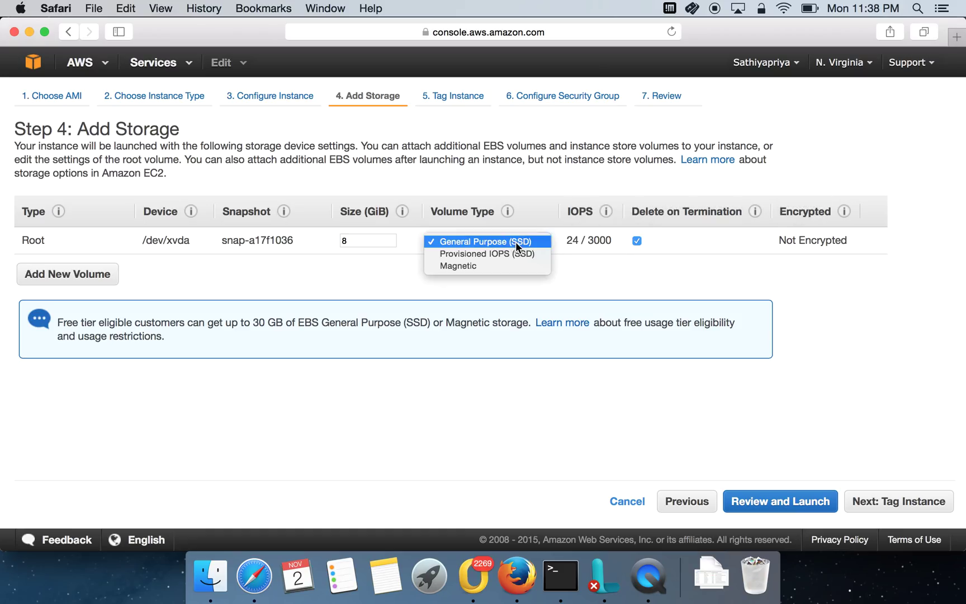
pyautogui.click(515, 242)
pyautogui.moveTo(605, 245)
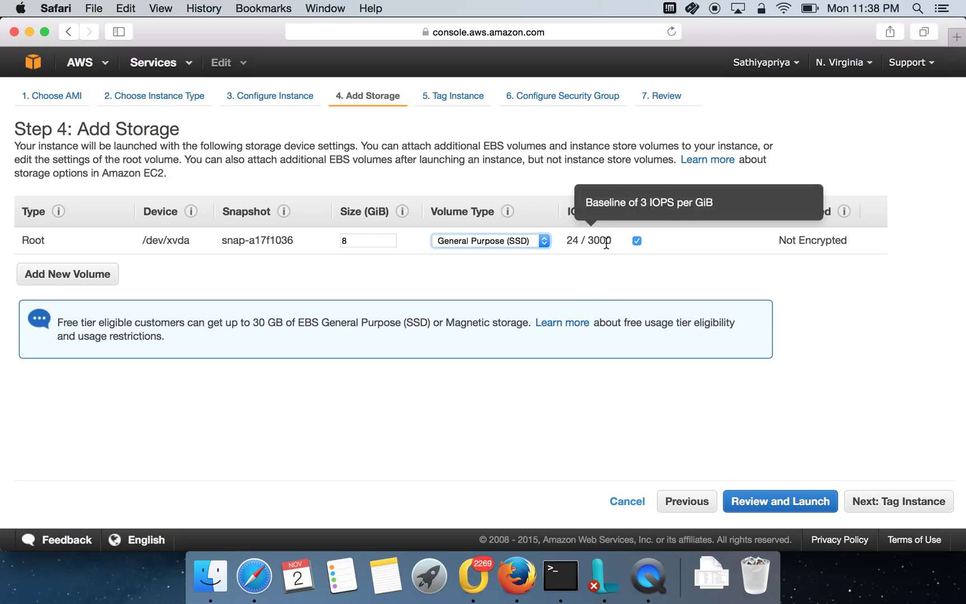
pyautogui.moveTo(588, 244); pyautogui.dragTo(613, 244)
pyautogui.click(595, 271)
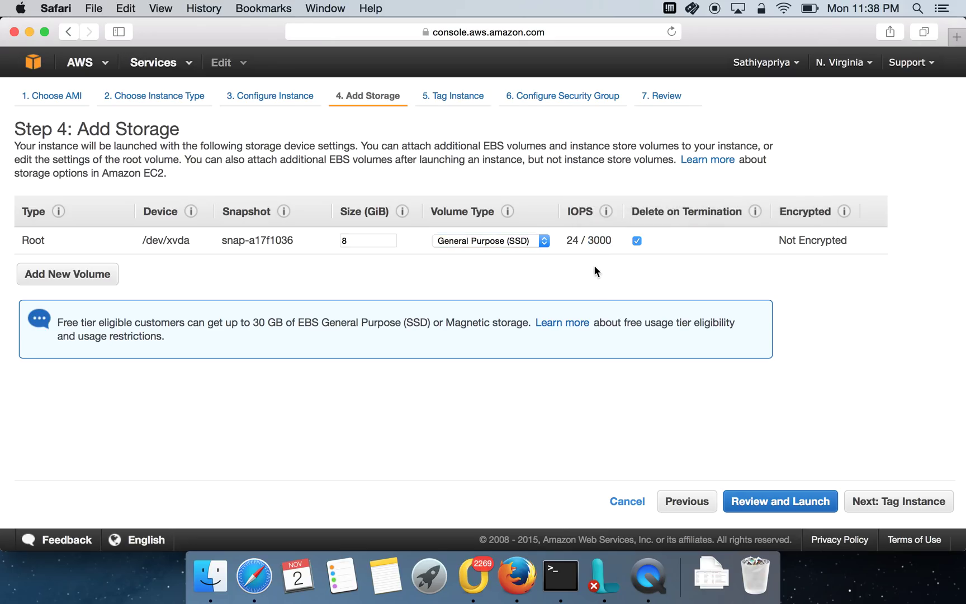
pyautogui.moveTo(598, 241)
# - Try Provisioned IOPS (SSD) with 2000 IOPS for the root volume
pyautogui.click(453, 236)
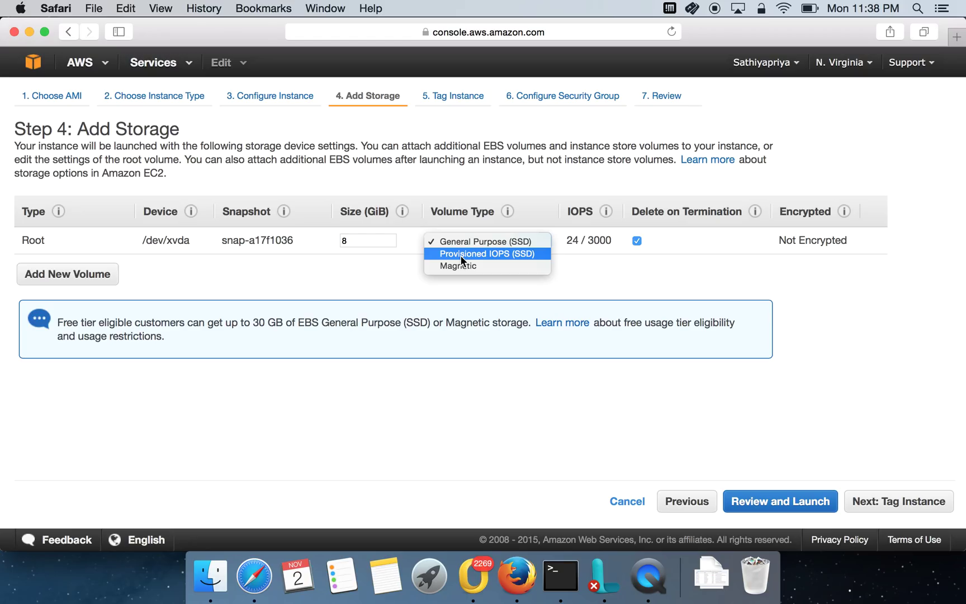
pyautogui.click(461, 255)
pyautogui.click(578, 242)
pyautogui.doubleClick(578, 241)
pyautogui.write('2000')
pyautogui.click(624, 261)
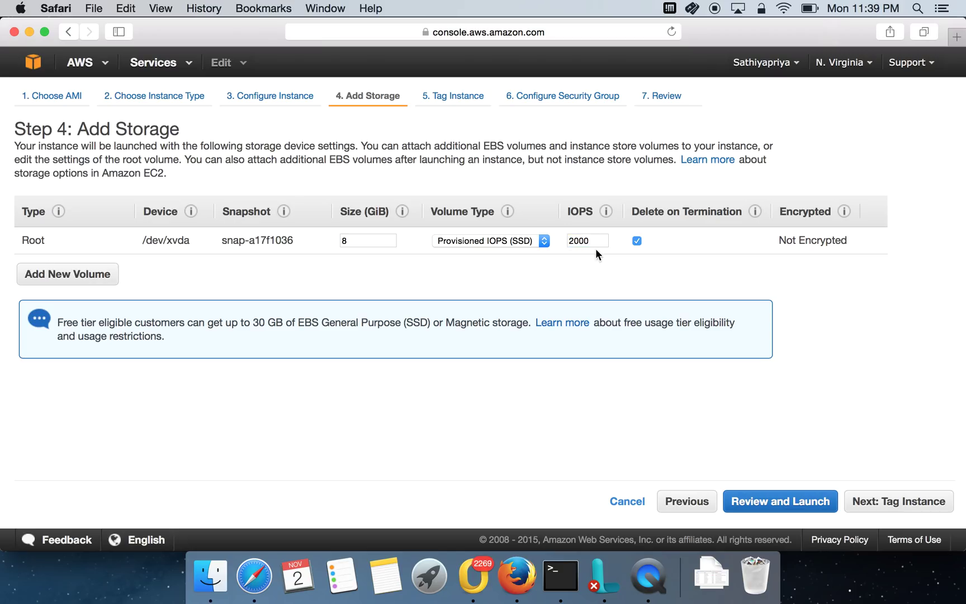
# - Try Magnetic as the root volume type, and restore General Purpose (SSD)
pyautogui.click(516, 242)
pyautogui.click(492, 252)
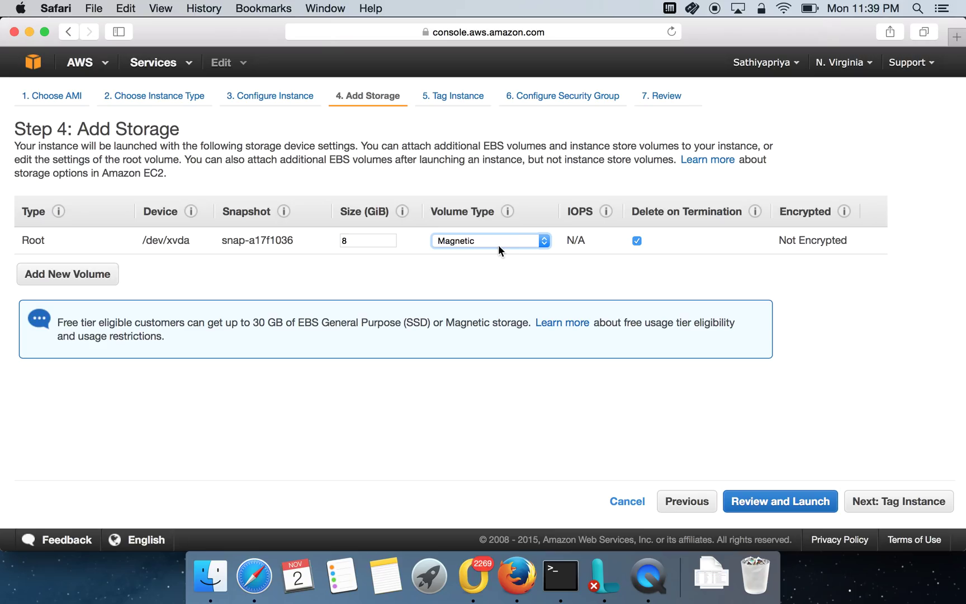
pyautogui.click(506, 241)
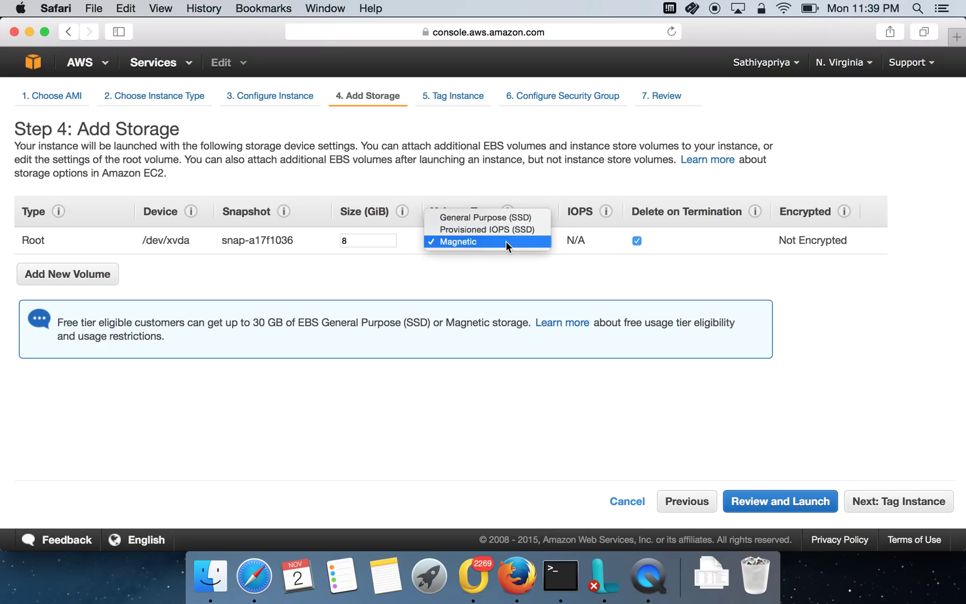
pyautogui.click(506, 219)
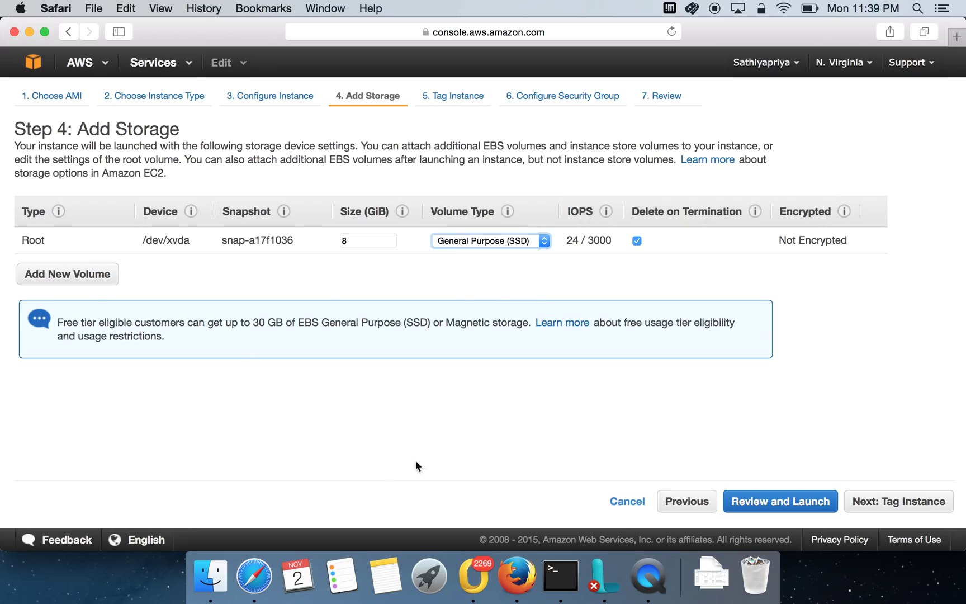
# - Add a second EBS volume of 100 GiB with the Provisioned IOPS (SSD) type
pyautogui.click(88, 281)
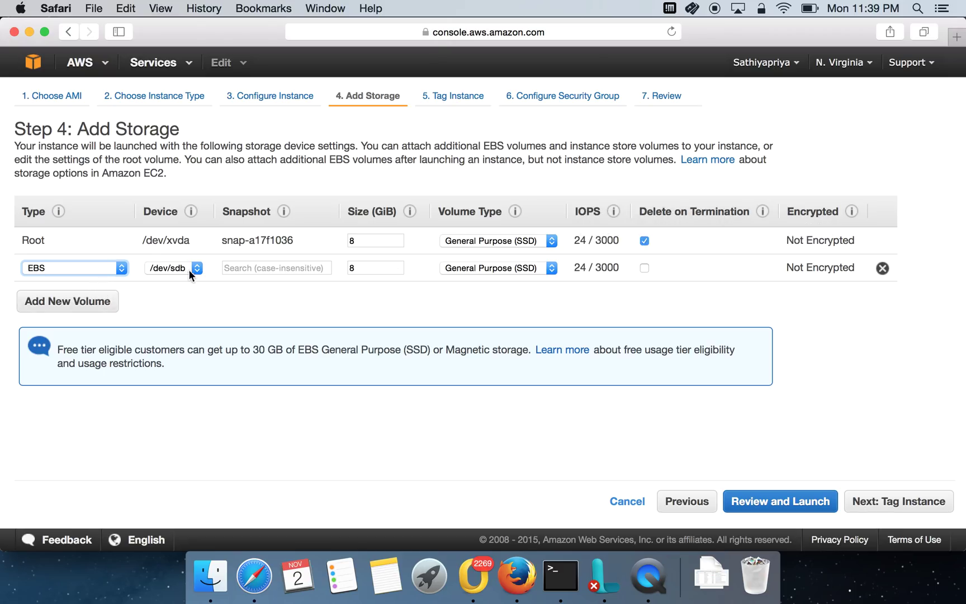
pyautogui.doubleClick(368, 267)
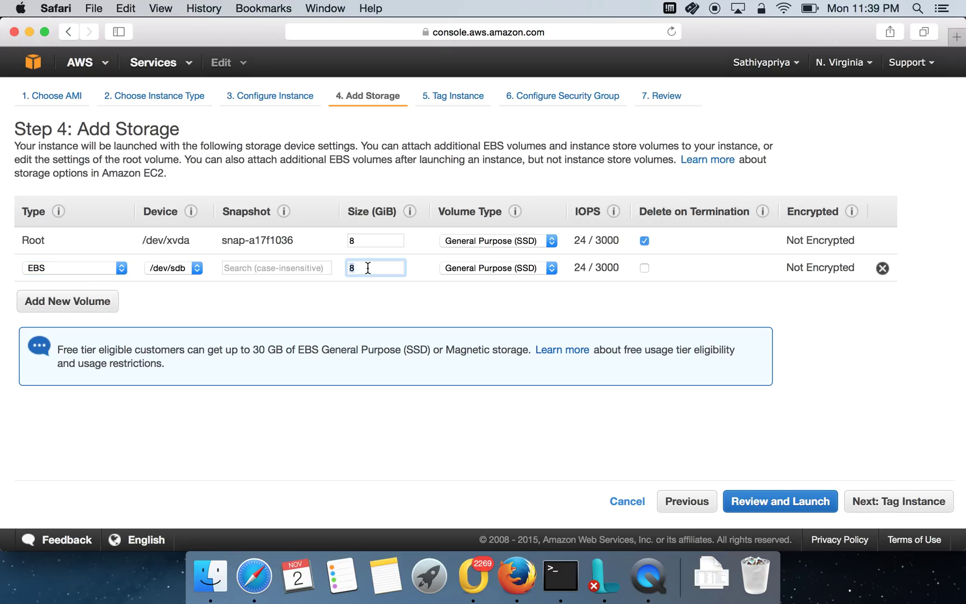
pyautogui.write('100')
pyautogui.click(519, 268)
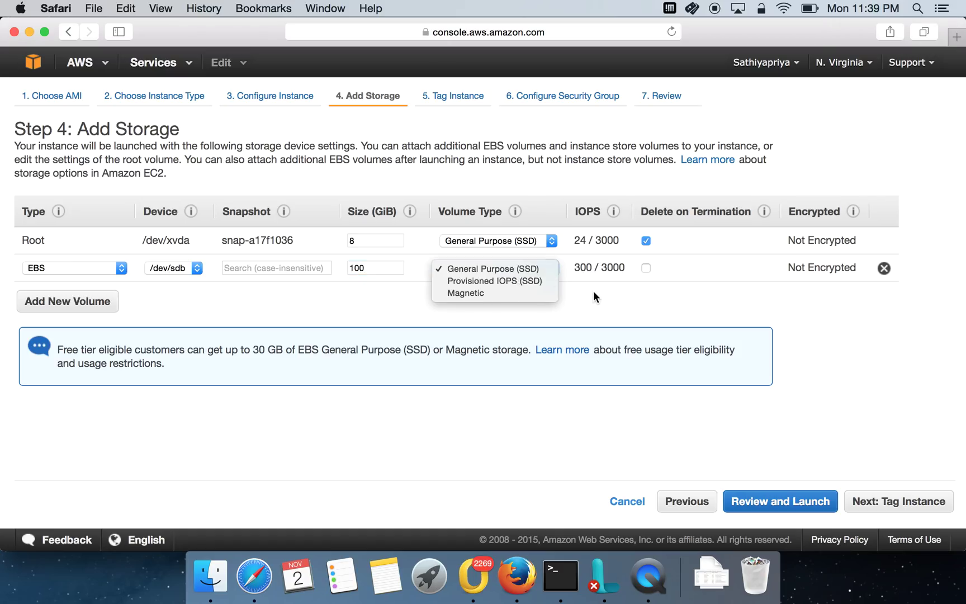
pyautogui.click(542, 281)
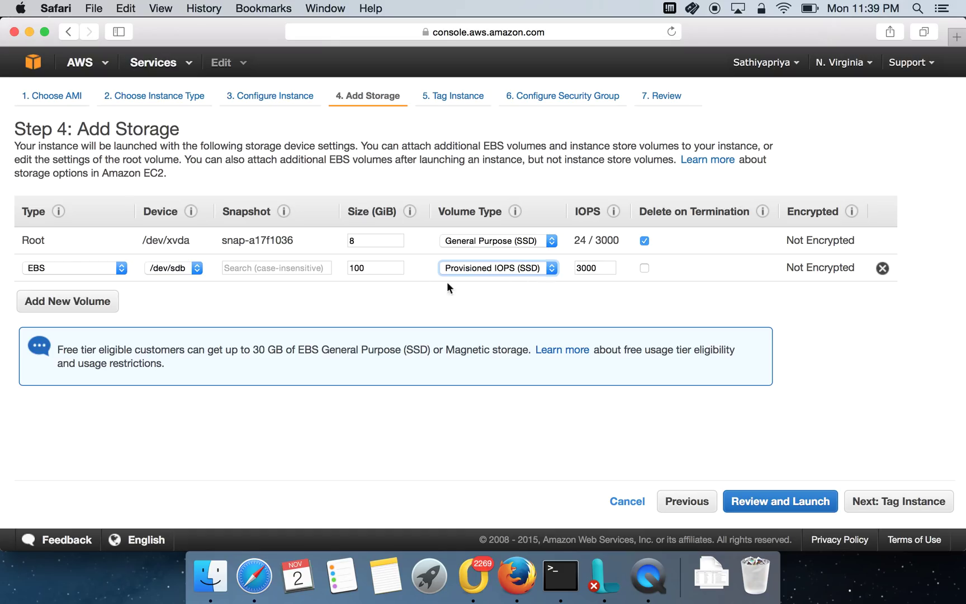
# - Try adding a third EBS volume, and remove both additional volumes so only the root volume is kept
pyautogui.click(91, 309)
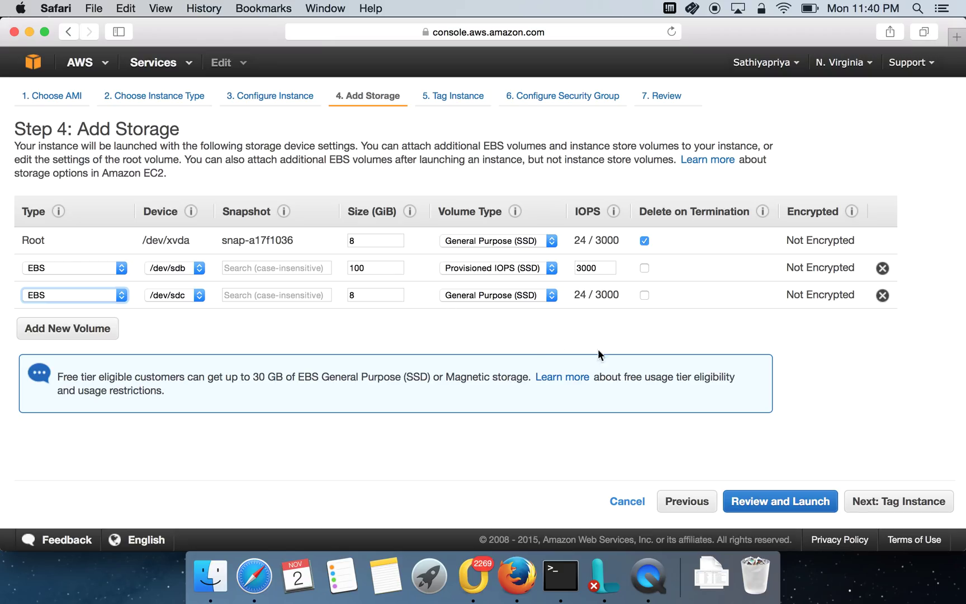
pyautogui.click(882, 295)
pyautogui.click(882, 269)
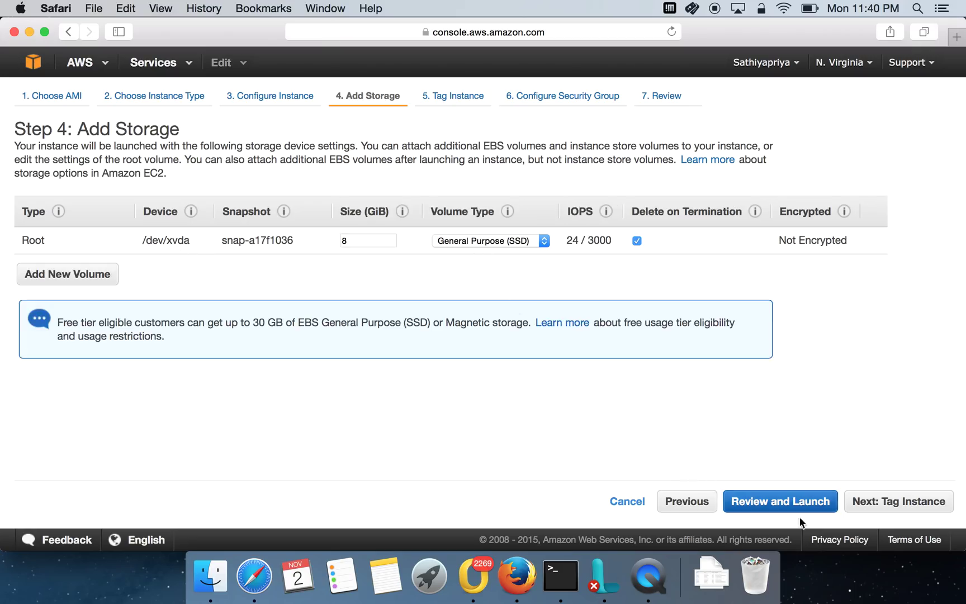
# - Proceed to the Tag Instance step and give the Name tag the value Demo
pyautogui.click(868, 501)
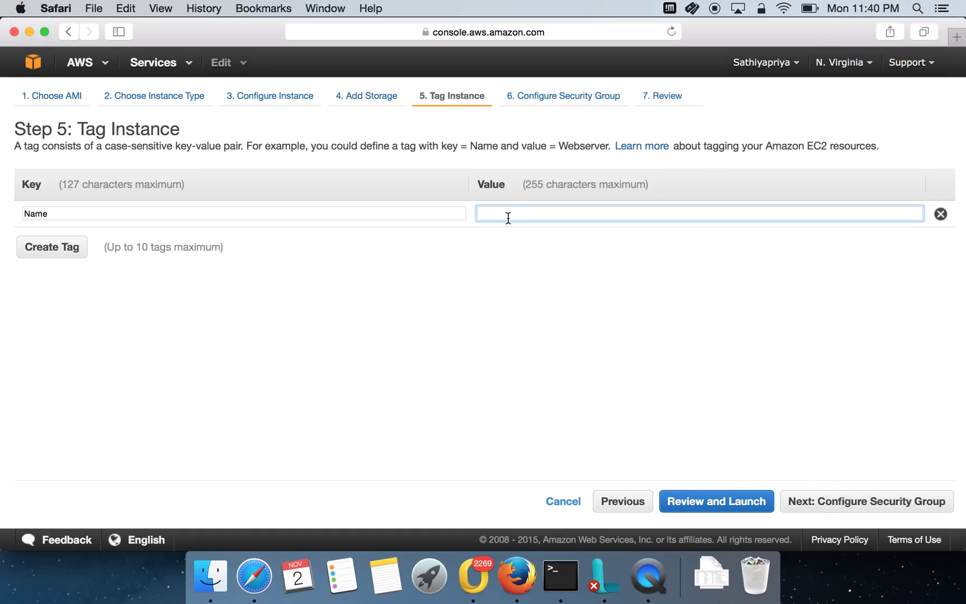
pyautogui.write('Demo')
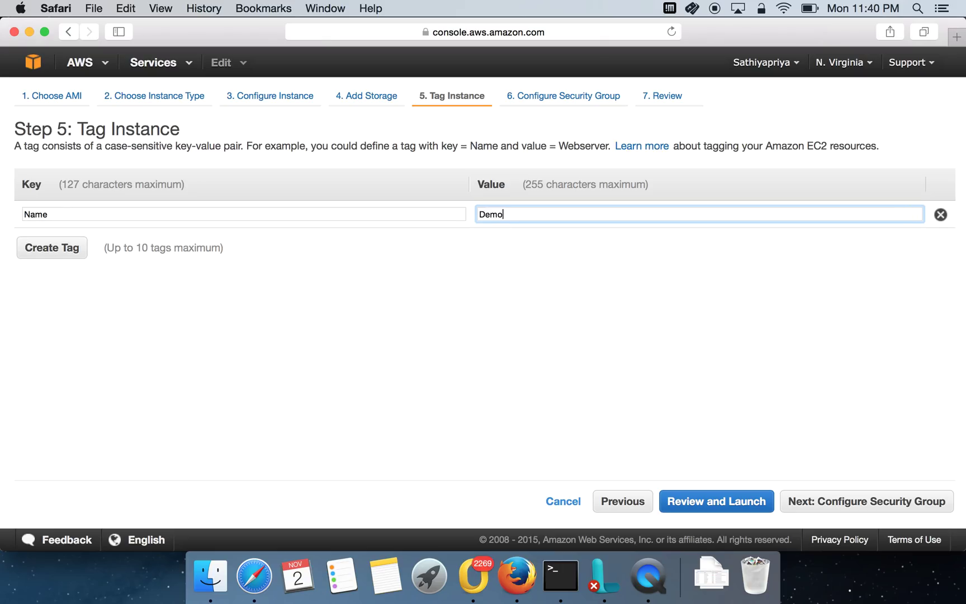
# - Set the Name tag's value to Demo-LInux and proceed to the Configure Security Group step
pyautogui.write('-LInux')
pyautogui.click(869, 506)
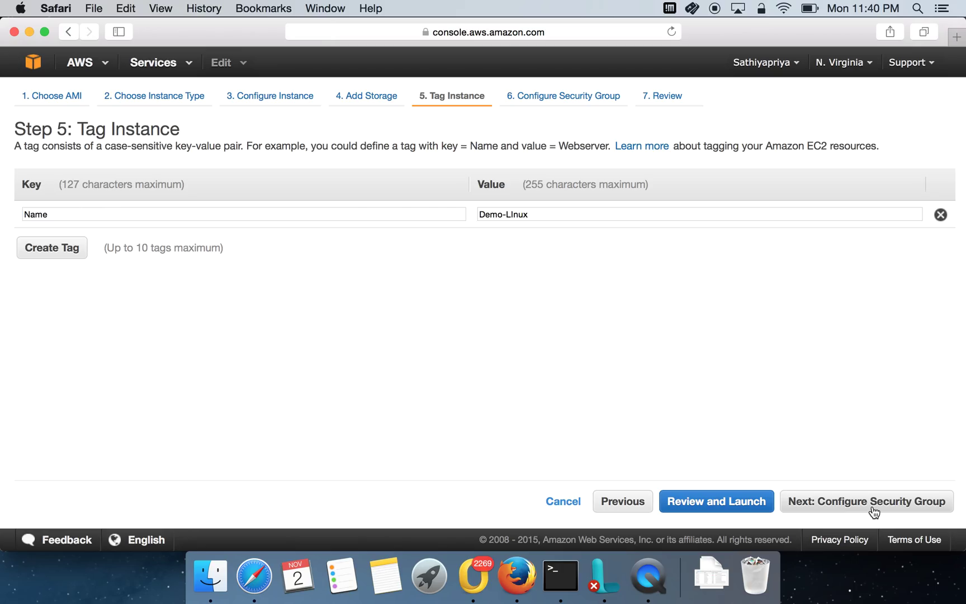
pyautogui.click(874, 511)
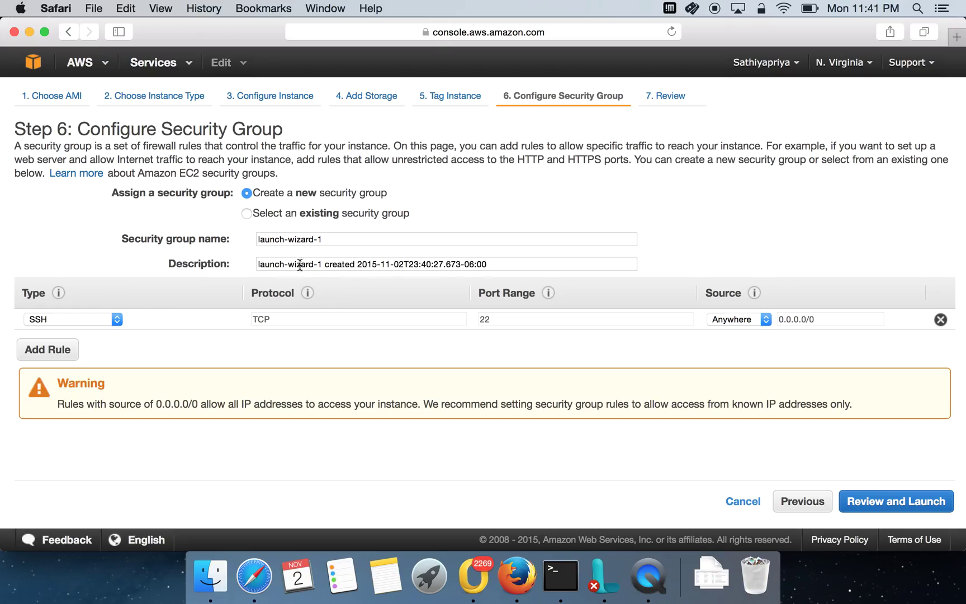
# - Name the new security group demo-security-group
pyautogui.click(289, 239)
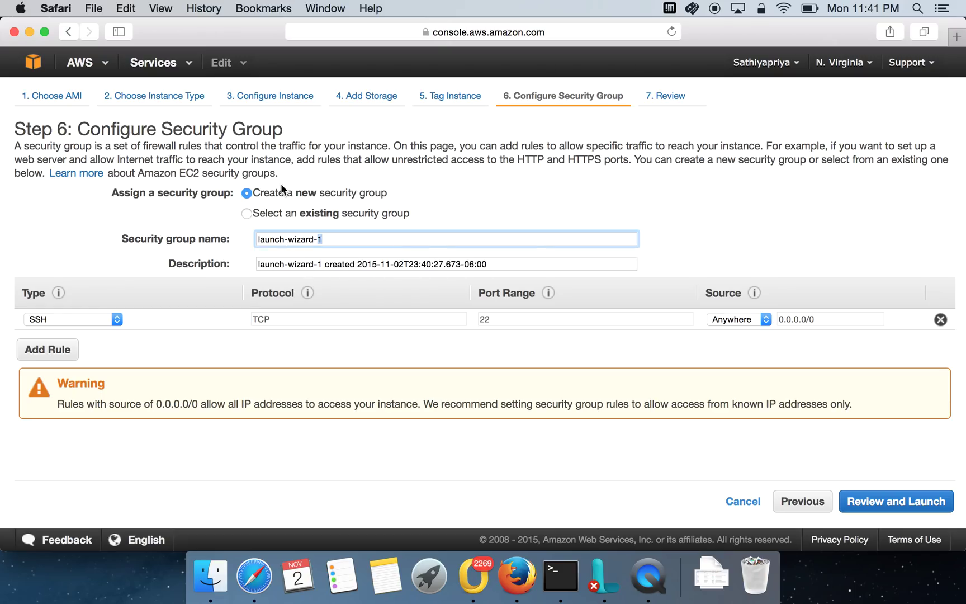
pyautogui.doubleClick(297, 239)
pyautogui.tripleClick(297, 239)
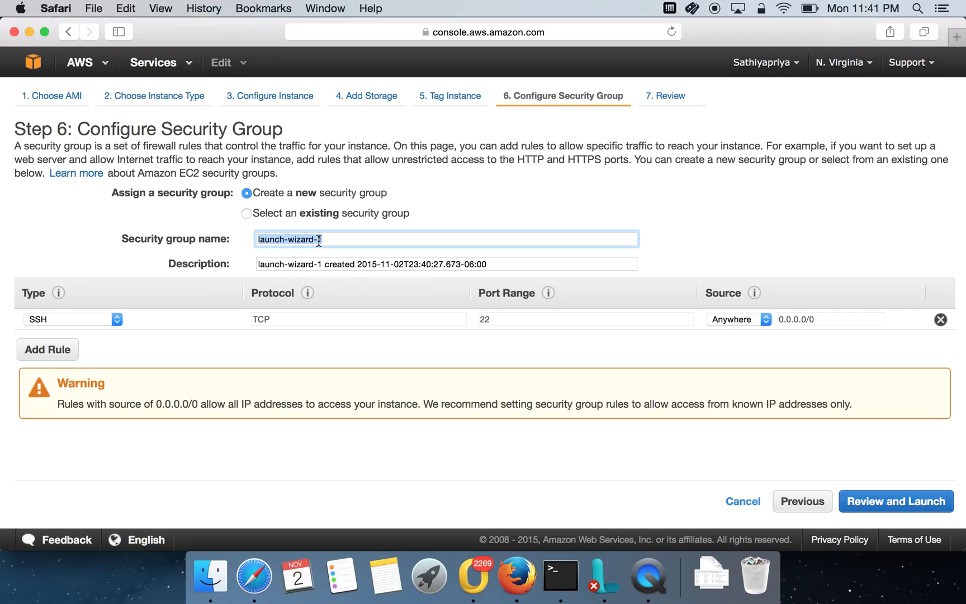
pyautogui.write('demo-security-group')
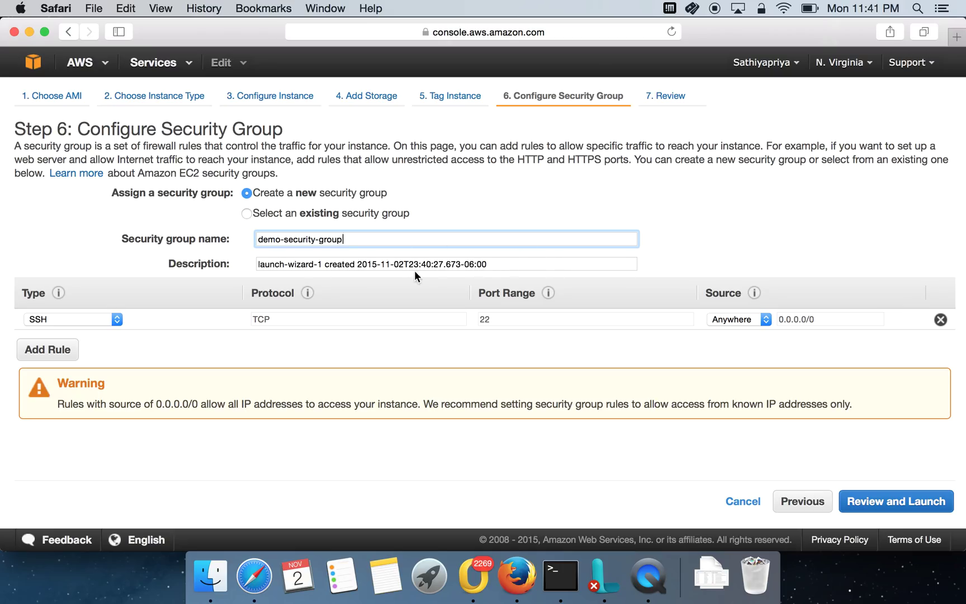
# - Replace the security group's description with "demo-security-group - linux servers", reusing the group name
pyautogui.tripleClick(400, 267)
pyautogui.tripleClick(343, 233)
pyautogui.press('super+c')
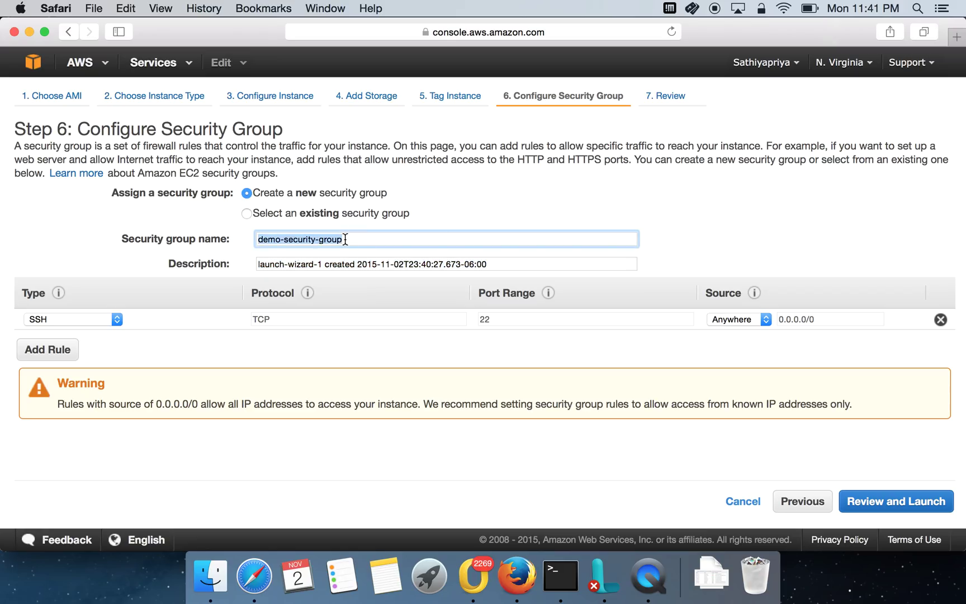
pyautogui.tripleClick(342, 263)
pyautogui.press('super+v')
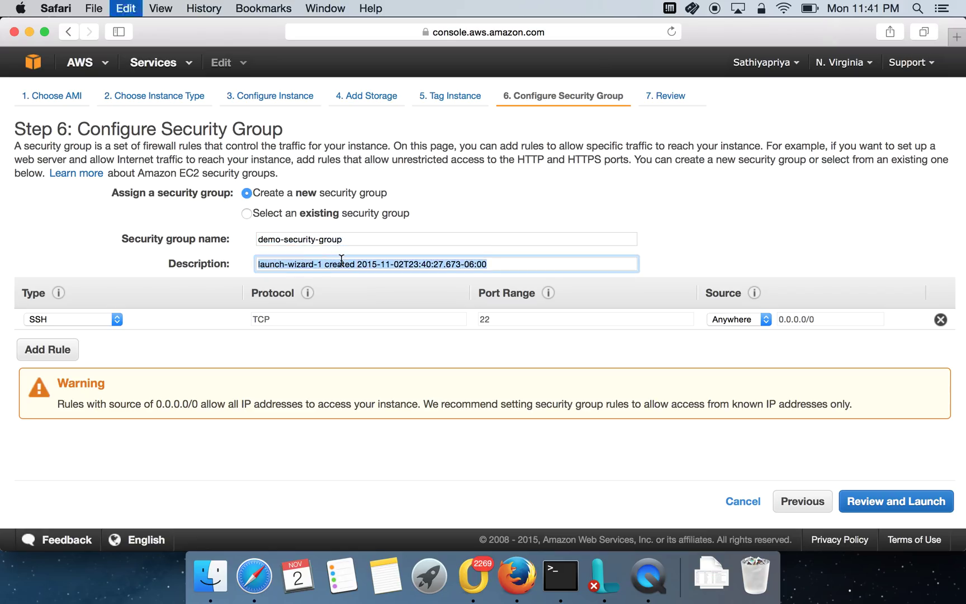
pyautogui.write('- linux')
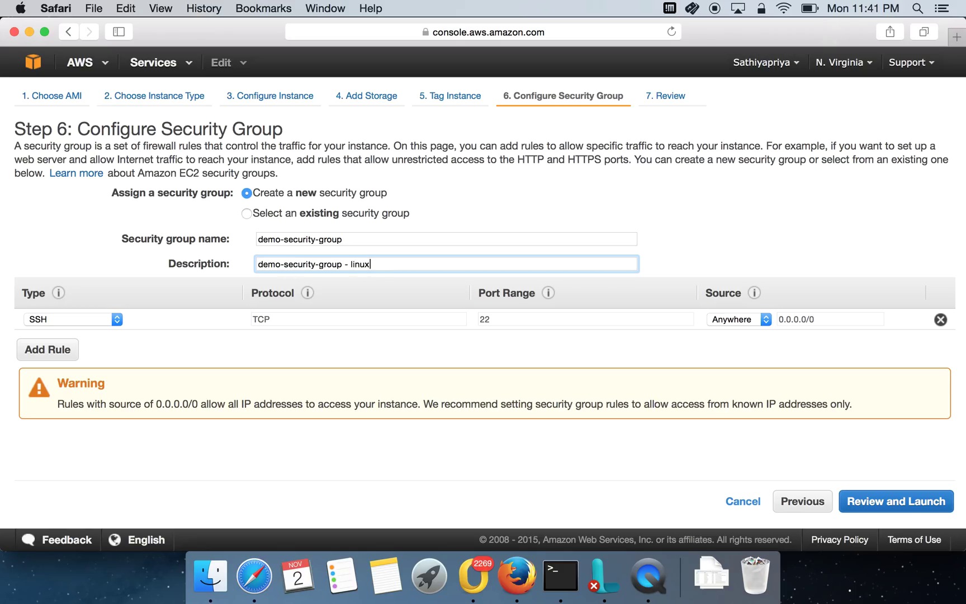
pyautogui.write(' servers')
pyautogui.click(512, 223)
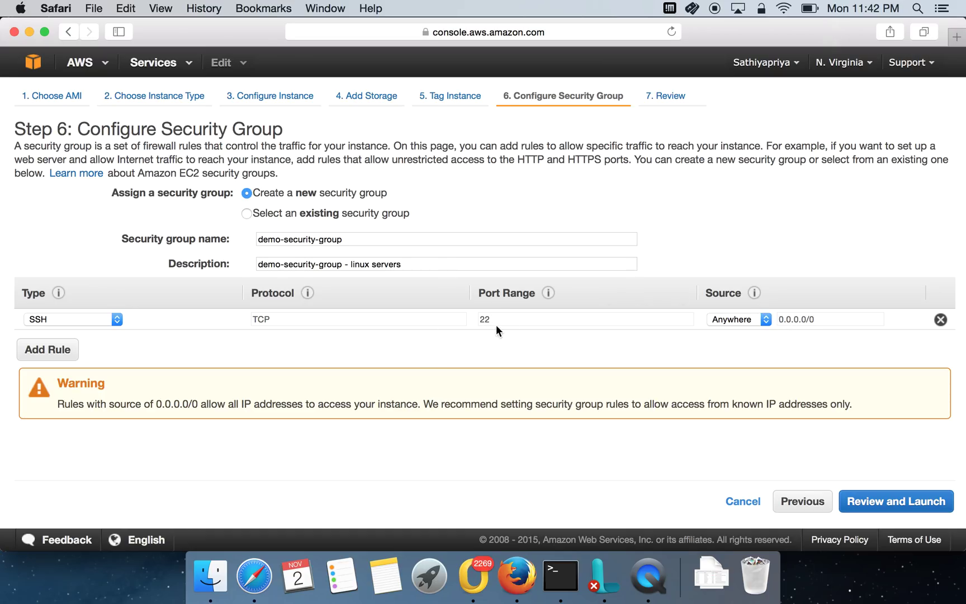
# - Restrict the SSH rule's source from Anywhere to My IP, keeping that option after checking the alternatives
pyautogui.click(722, 321)
pyautogui.click(729, 332)
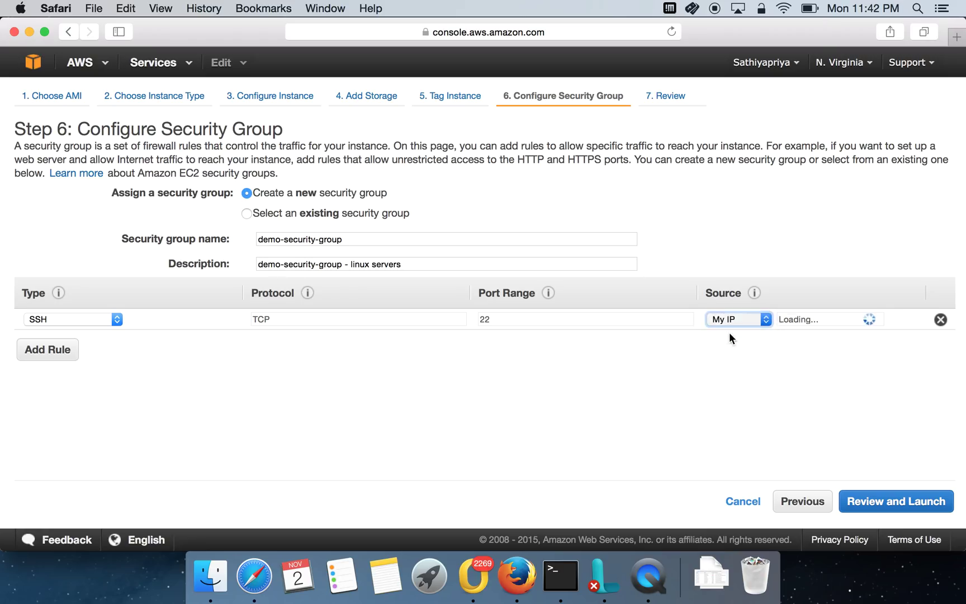
pyautogui.click(750, 319)
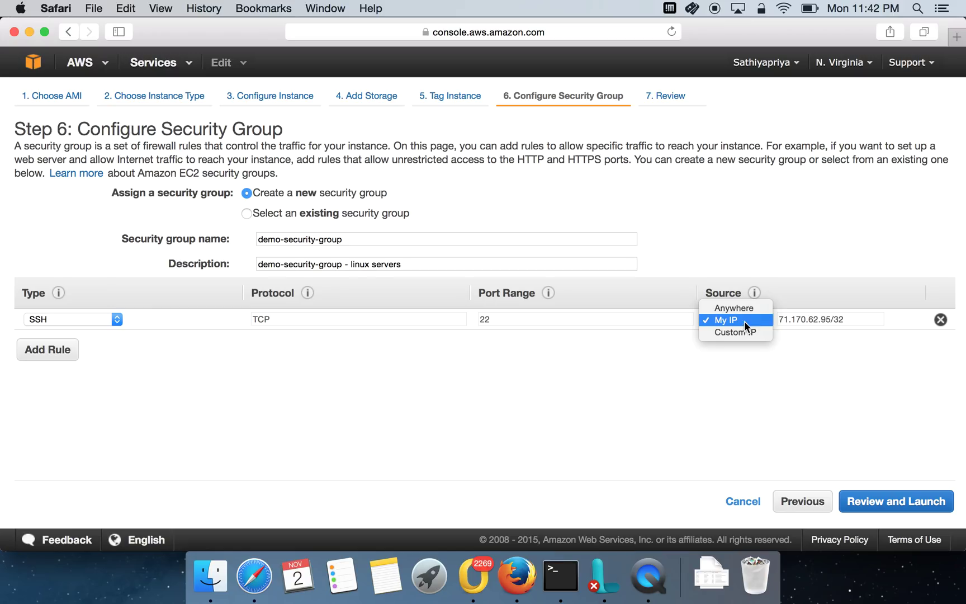
pyautogui.click(744, 321)
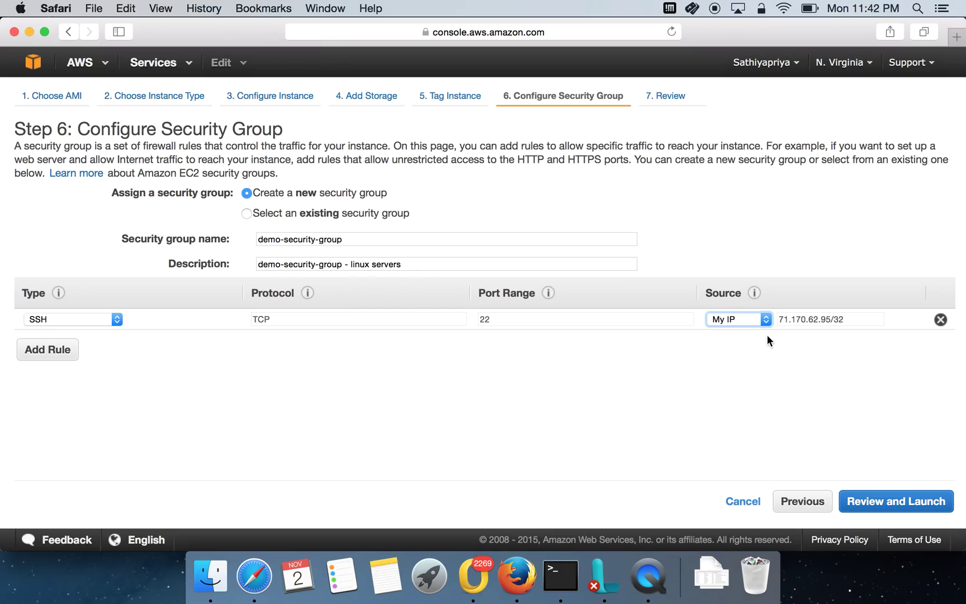
pyautogui.click(742, 320)
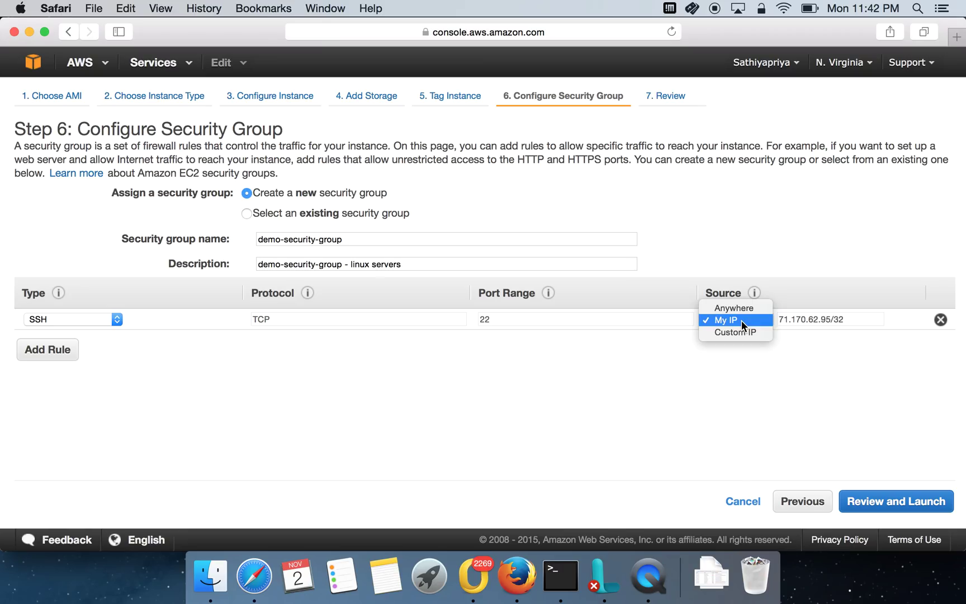
pyautogui.click(740, 320)
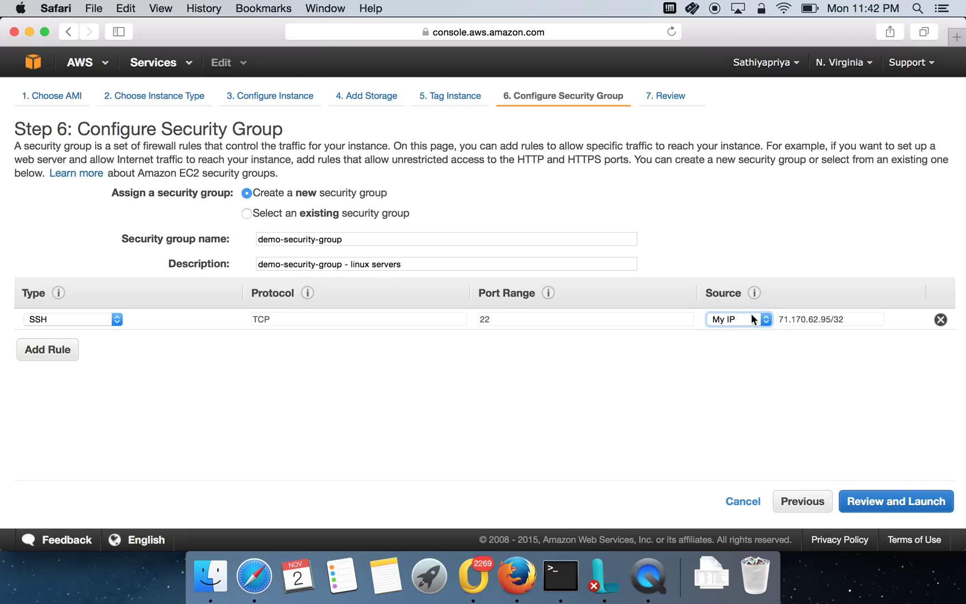
# - Try a Custom IP source of 205.3.4.2/32 for the SSH rule
pyautogui.click(751, 316)
pyautogui.click(742, 333)
pyautogui.click(826, 323)
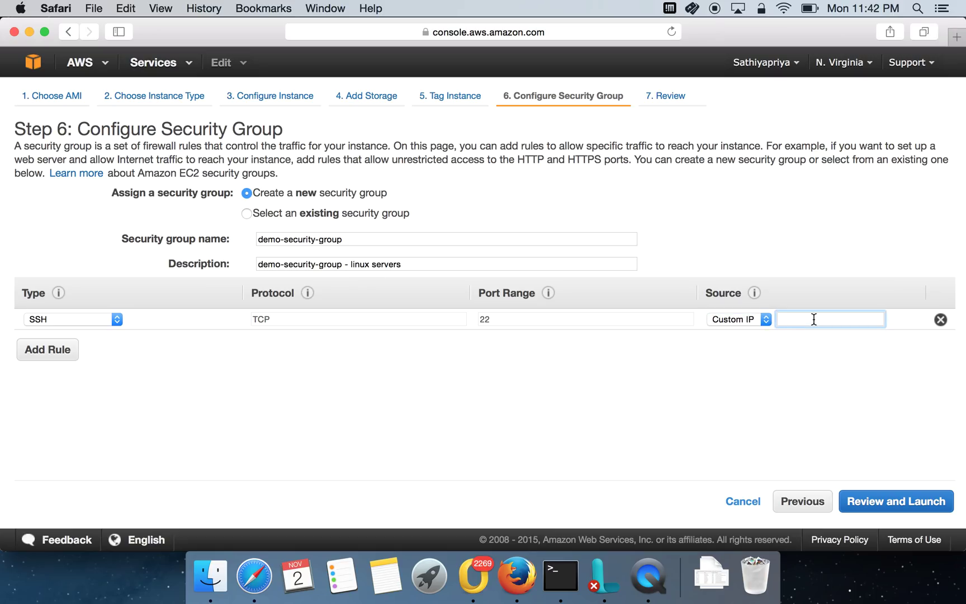
pyautogui.write('34,6')
pyautogui.press('BackSpace')
pyautogui.press('BackSpace')
pyautogui.press('BackSpace')
pyautogui.press('BackSpace')
pyautogui.write('205.')
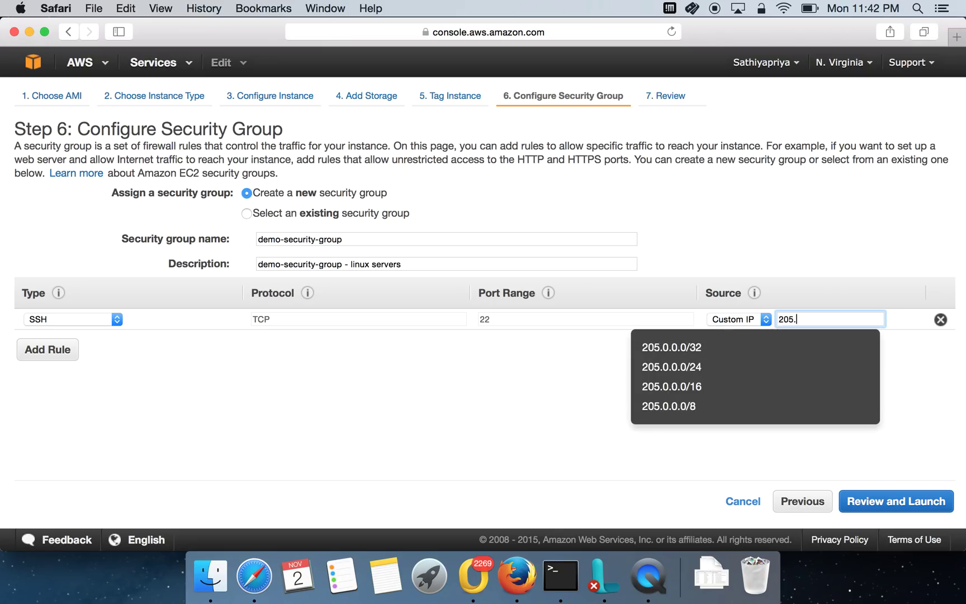
pyautogui.write('3.4.')
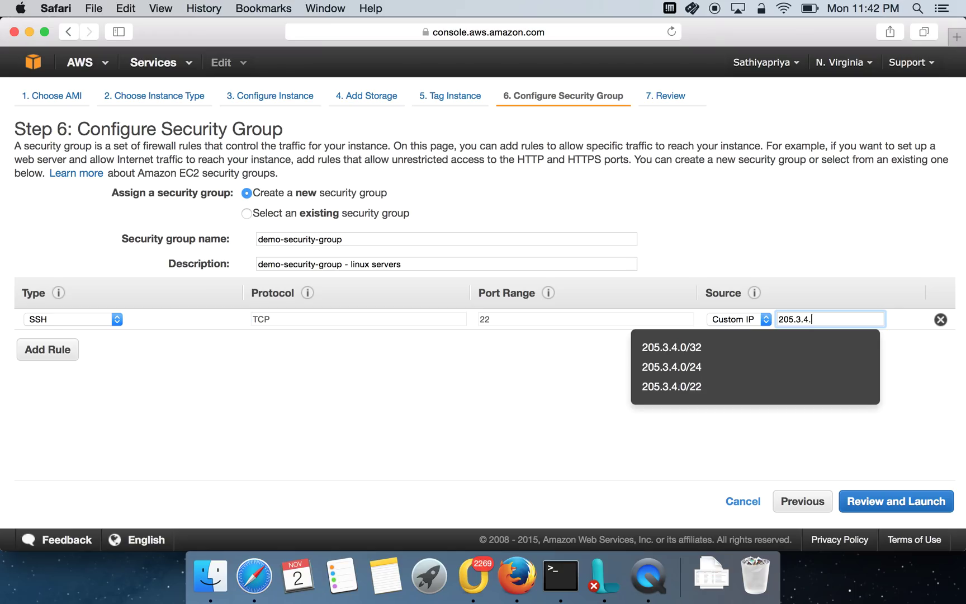
pyautogui.write('2/32')
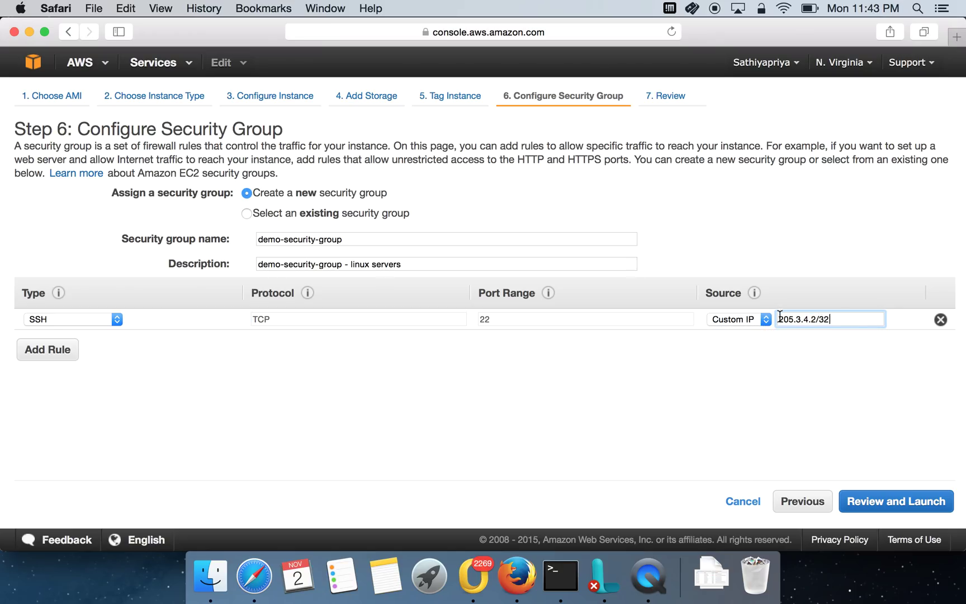
# - Try adding two more SSH rules with Custom IP sources, and remove both of them
pyautogui.click(43, 355)
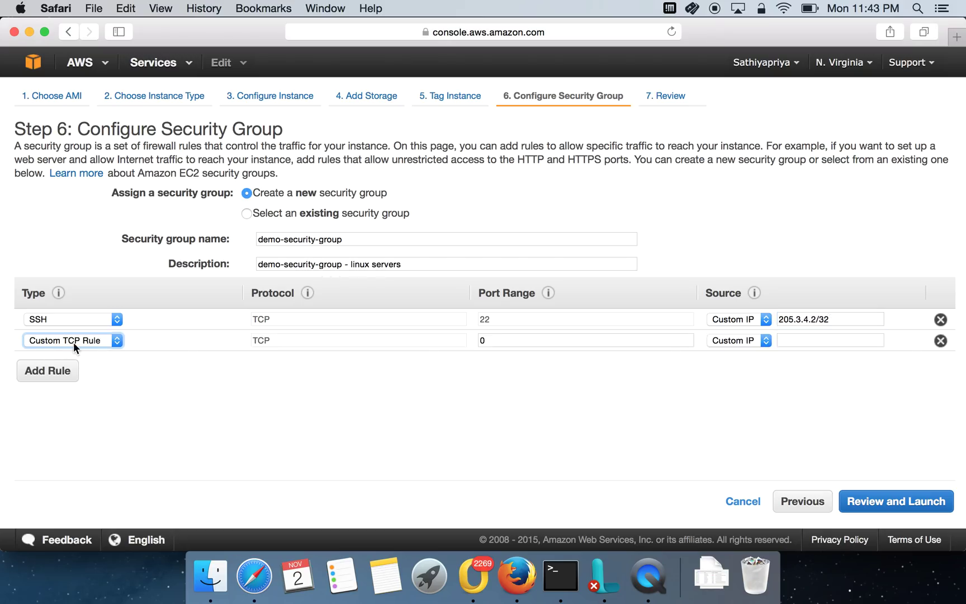
pyautogui.click(70, 372)
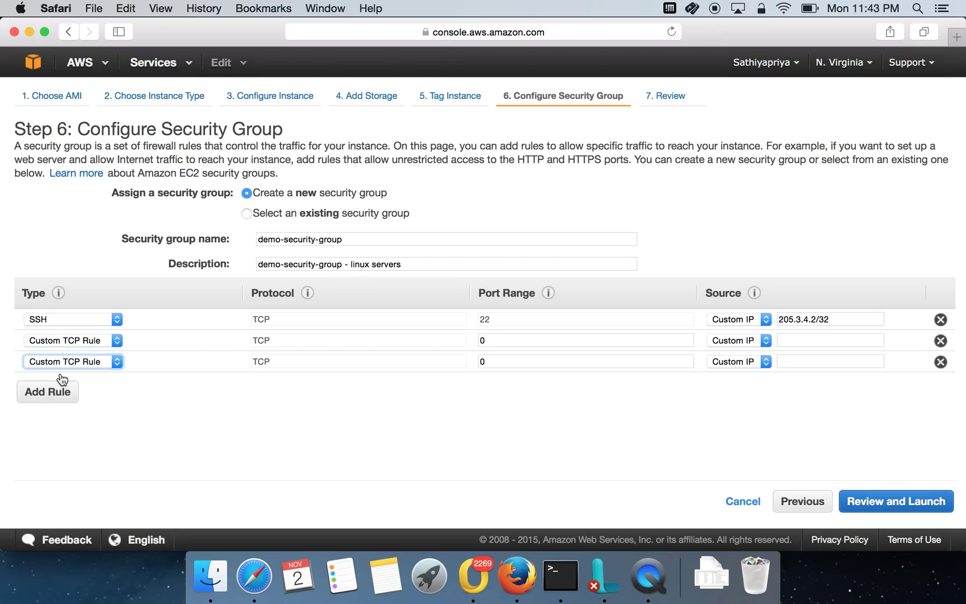
pyautogui.click(87, 343)
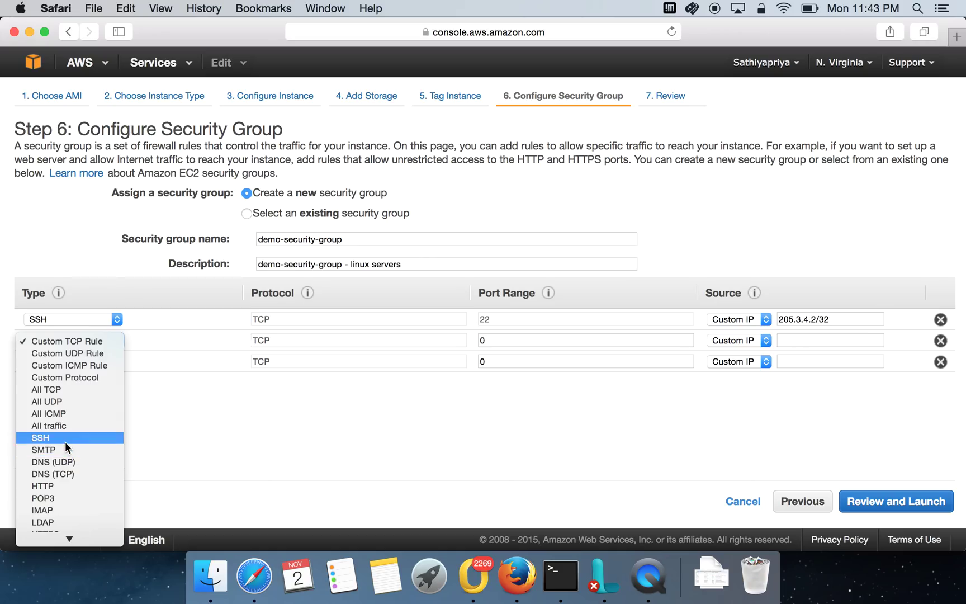
pyautogui.click(39, 381)
pyautogui.click(74, 361)
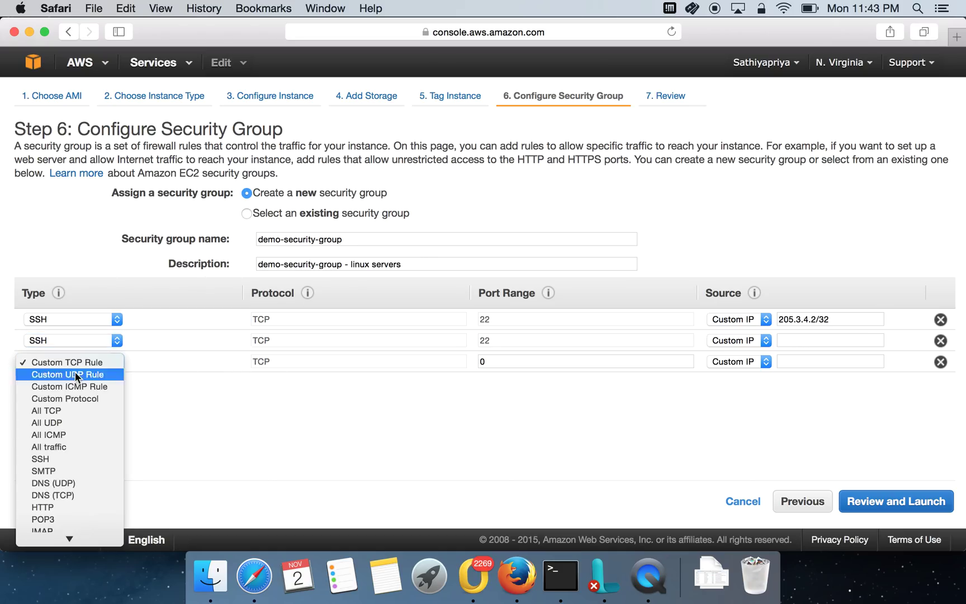
pyautogui.click(55, 458)
pyautogui.click(793, 340)
pyautogui.click(798, 359)
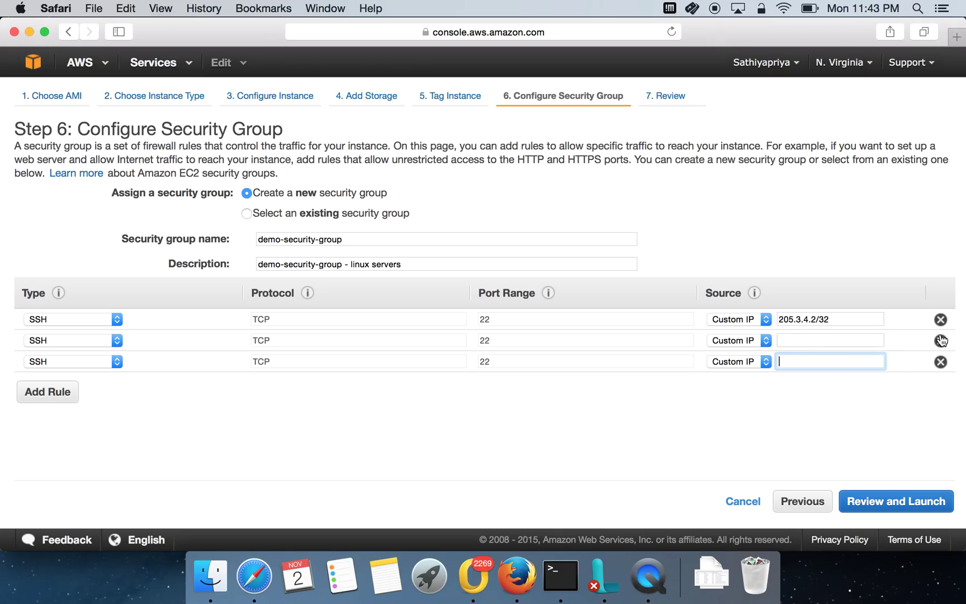
pyautogui.click(941, 340)
pyautogui.click(941, 340)
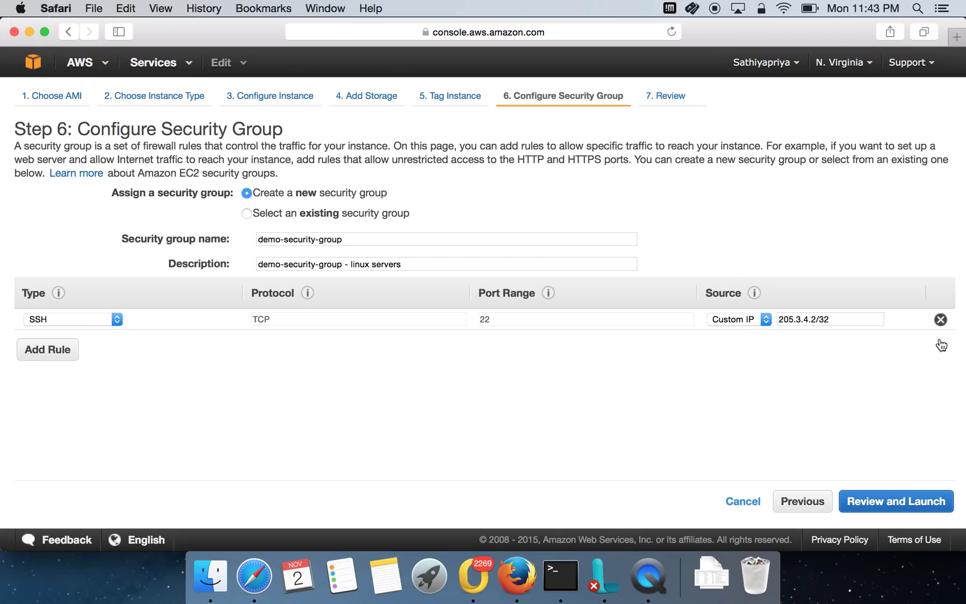
# - Set the remaining SSH rule's source to My IP and proceed to the Review Instance Launch step
pyautogui.click(744, 318)
pyautogui.click(726, 306)
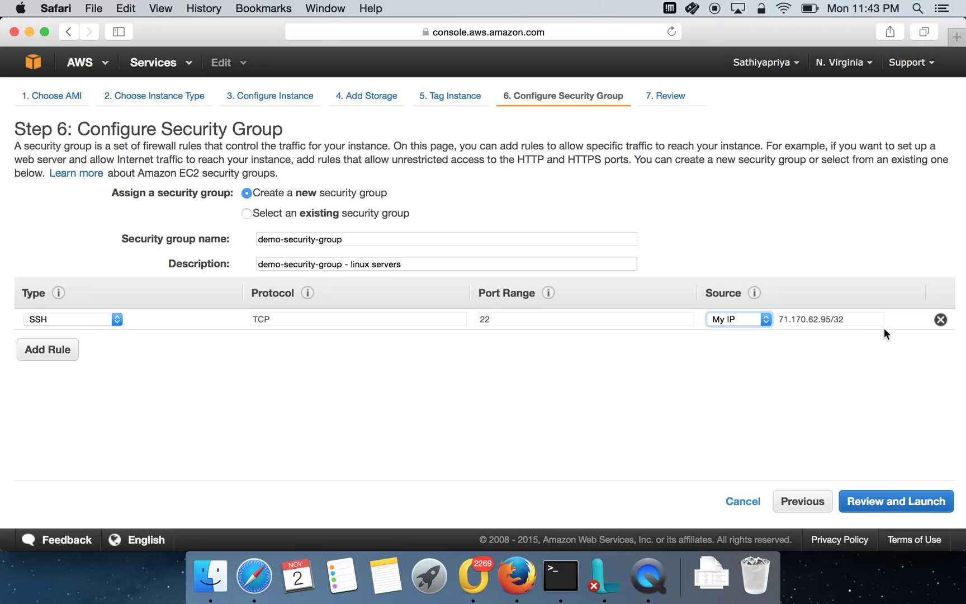
pyautogui.click(885, 513)
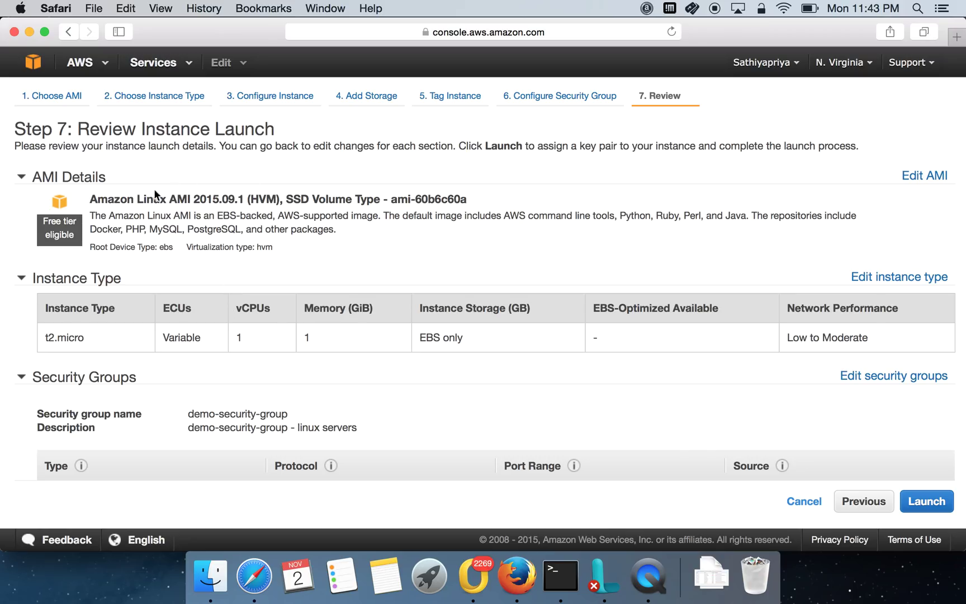
# - Review the chosen AMI, instance type and security group in the launch summary
pyautogui.moveTo(91, 200); pyautogui.dragTo(243, 200)
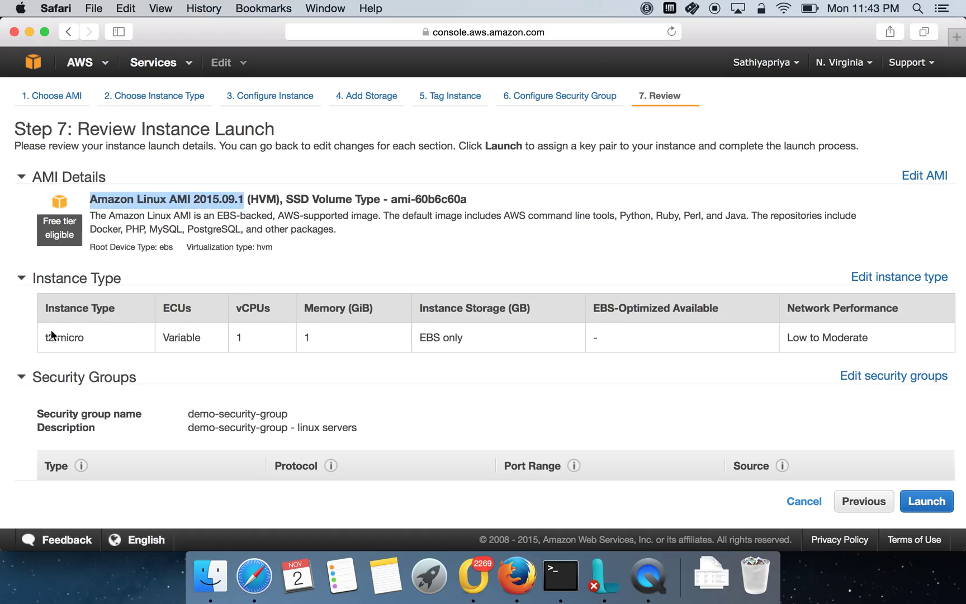
pyautogui.moveTo(45, 336); pyautogui.dragTo(87, 336)
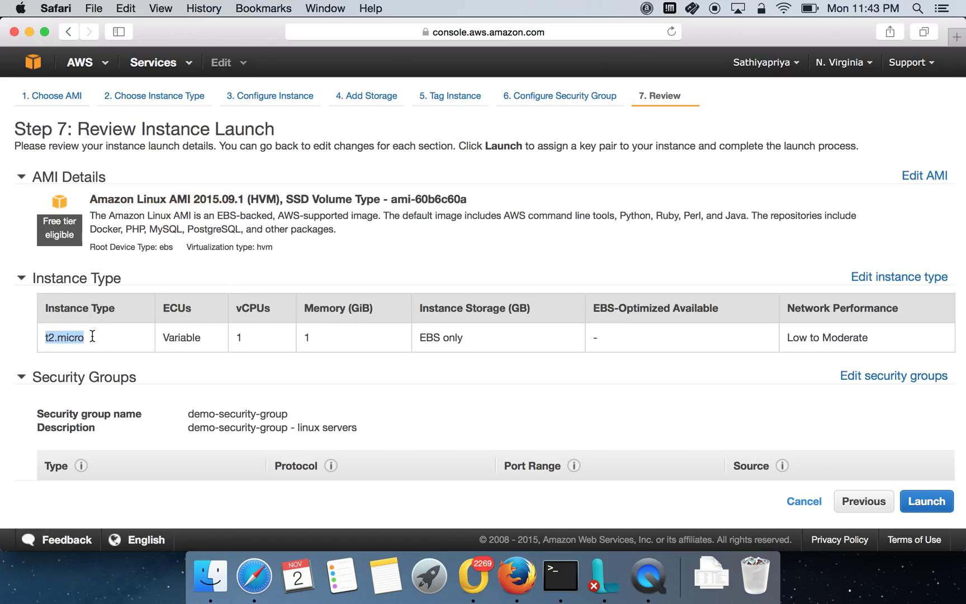
pyautogui.scroll(-2, 204, 351)
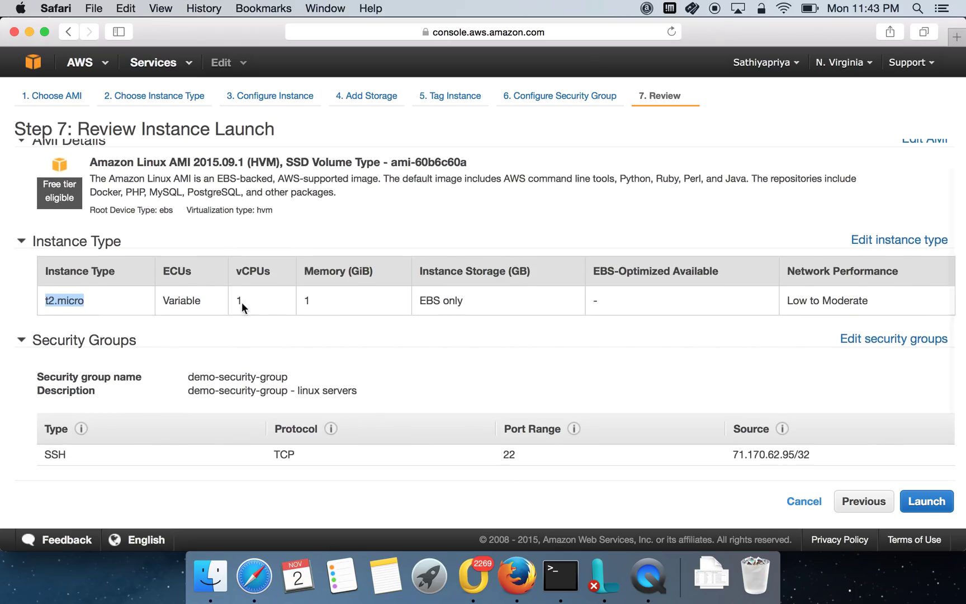
pyautogui.scroll(-3, 353, 313)
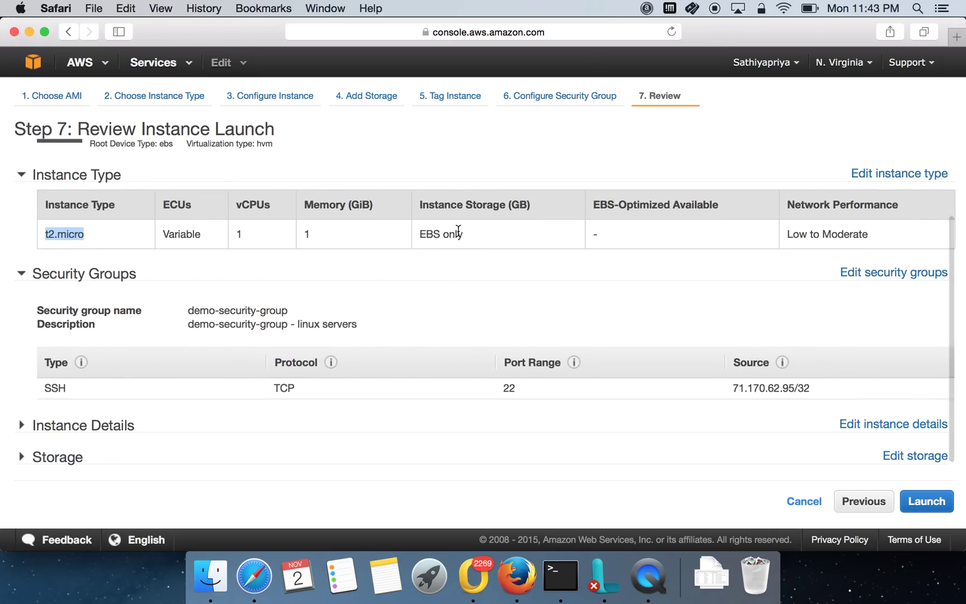
pyautogui.scroll(-1, 344, 296)
pyautogui.moveTo(188, 289); pyautogui.dragTo(270, 289)
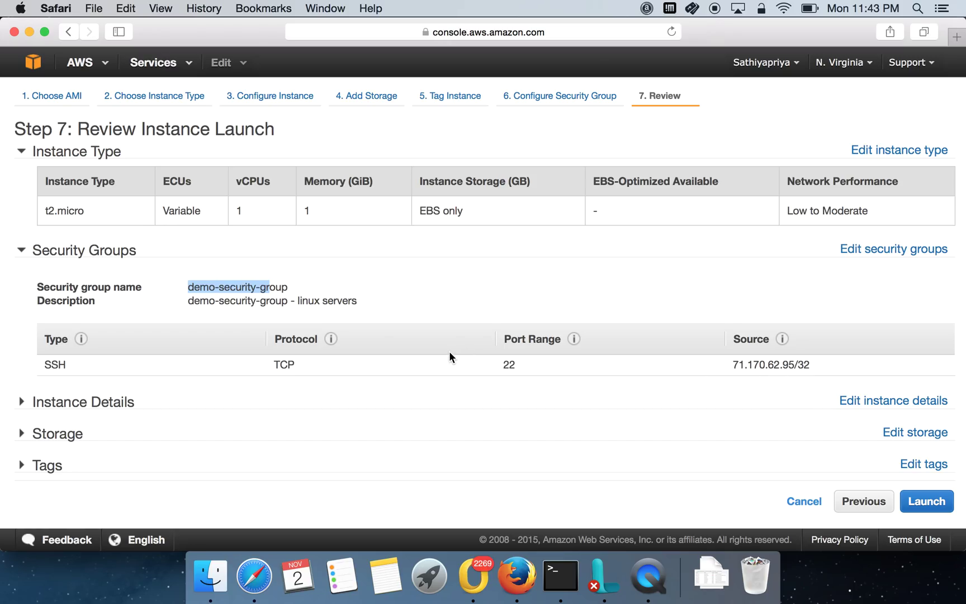
# - Expand Instance Details in the launch summary and review the network, subnet and remaining instance settings
pyautogui.click(21, 401)
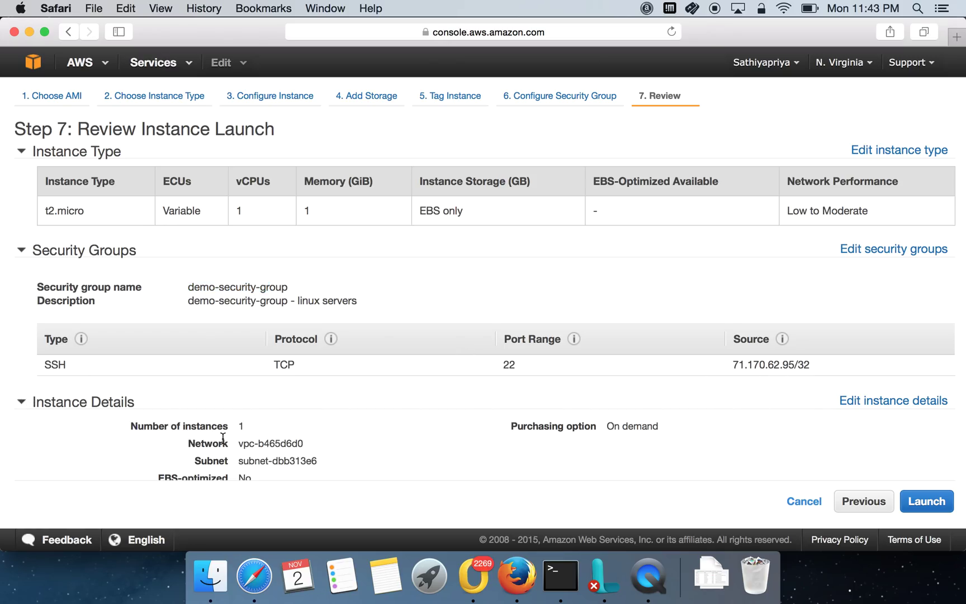
pyautogui.scroll(-5, 223, 438)
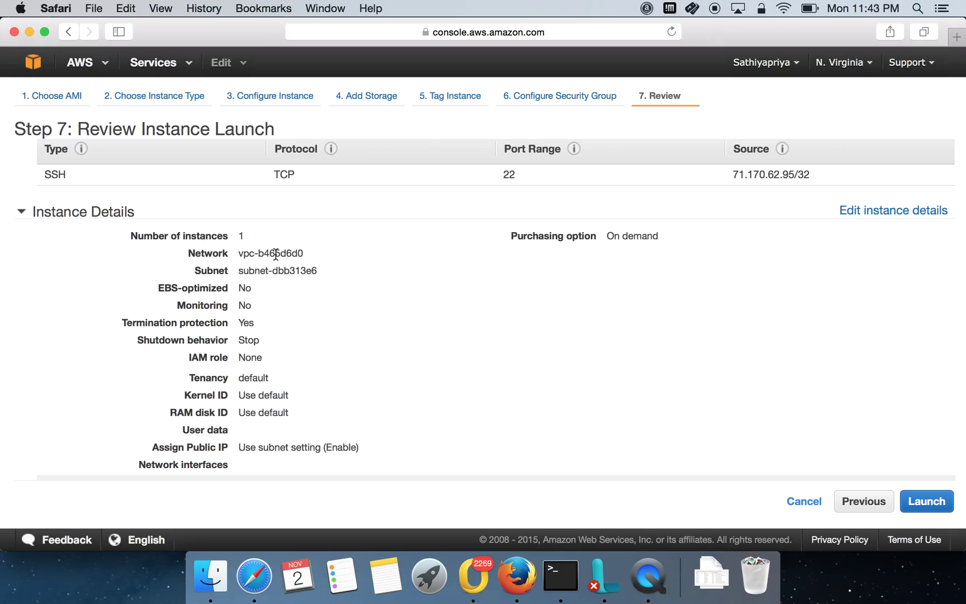
pyautogui.moveTo(236, 249); pyautogui.dragTo(315, 258)
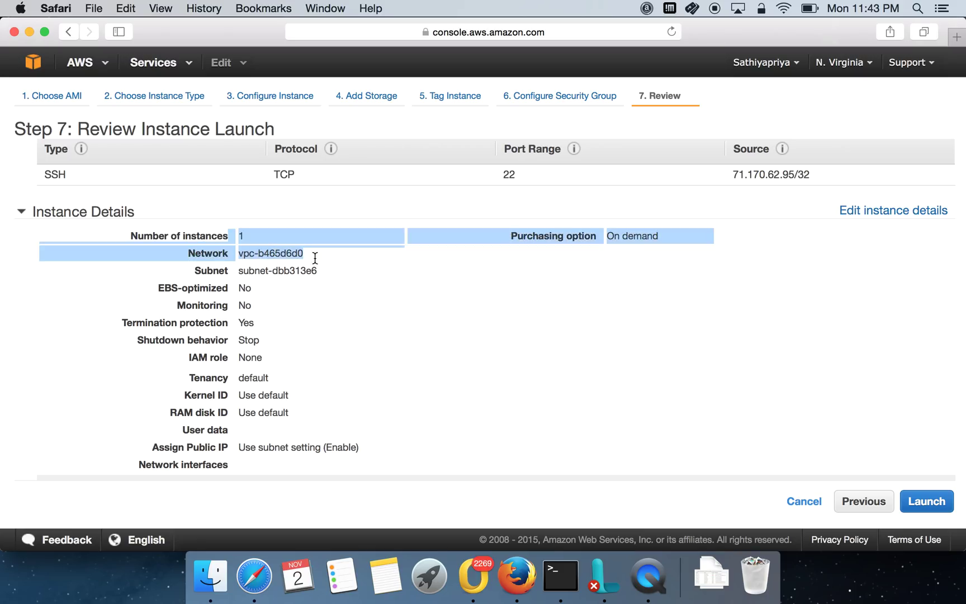
pyautogui.click(303, 262)
pyautogui.moveTo(240, 268); pyautogui.dragTo(320, 270)
pyautogui.scroll(-5, 334, 352)
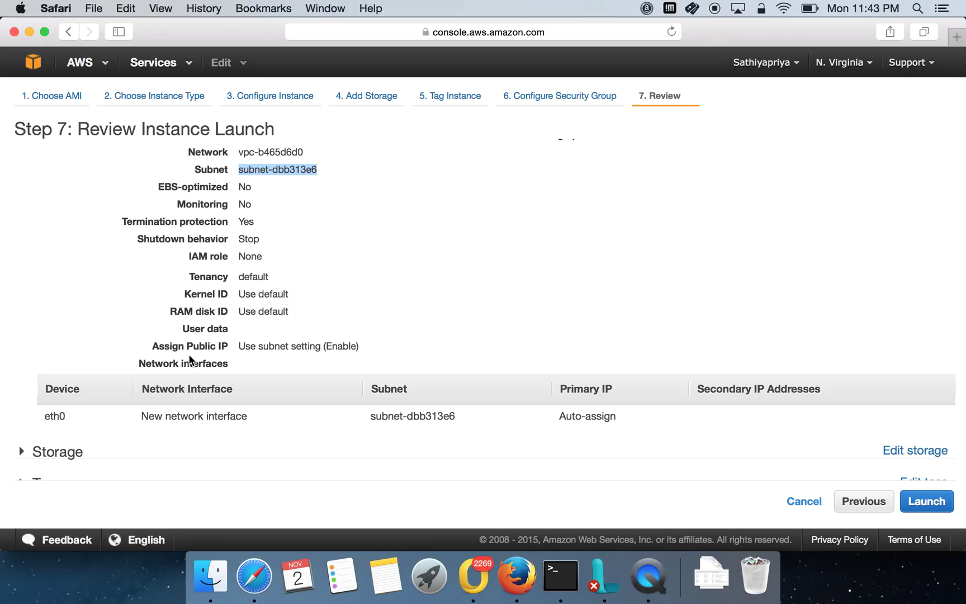
# - Review the termination protection, public IP assignment and network interface settings in the launch summary
pyautogui.scroll(-1, 205, 273)
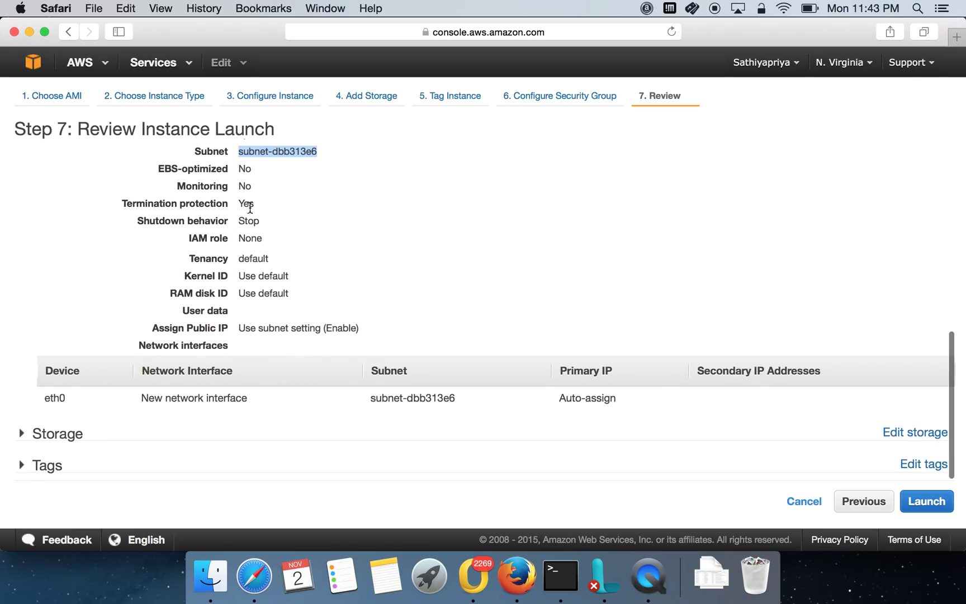
pyautogui.click(238, 188)
pyautogui.moveTo(251, 189); pyautogui.dragTo(249, 200)
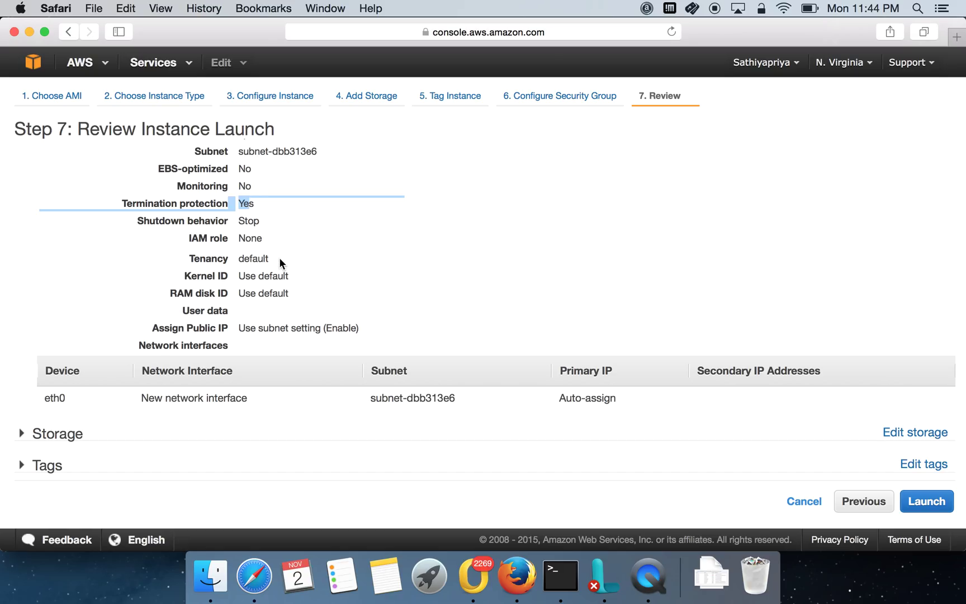
pyautogui.moveTo(245, 327); pyautogui.dragTo(302, 331)
pyautogui.scroll(1, 303, 330)
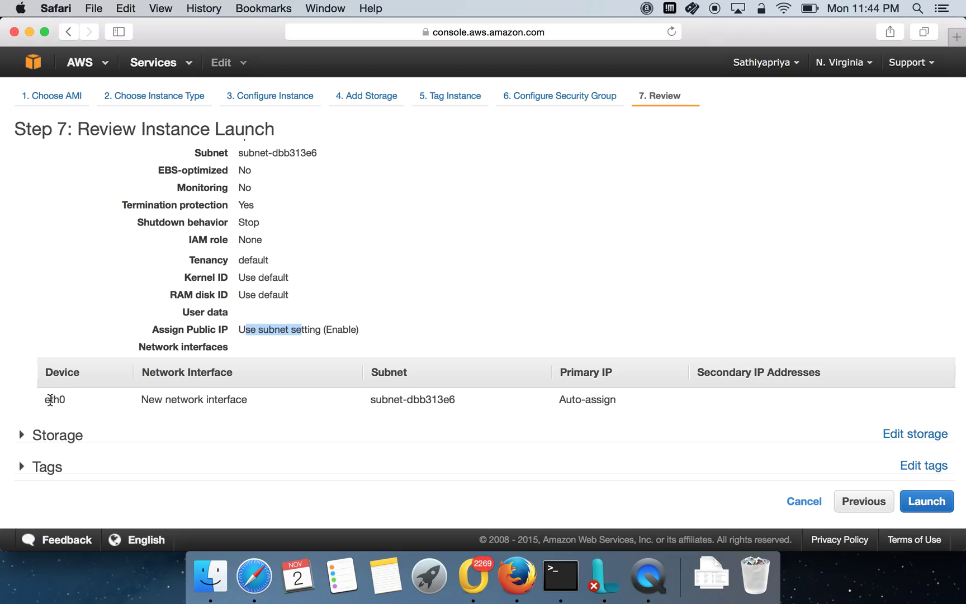
# - Expand the Storage and Tags sections of the launch summary and review the root volume and Name tag
pyautogui.click(22, 435)
pyautogui.scroll(-1, 167, 444)
pyautogui.scroll(-2, 166, 444)
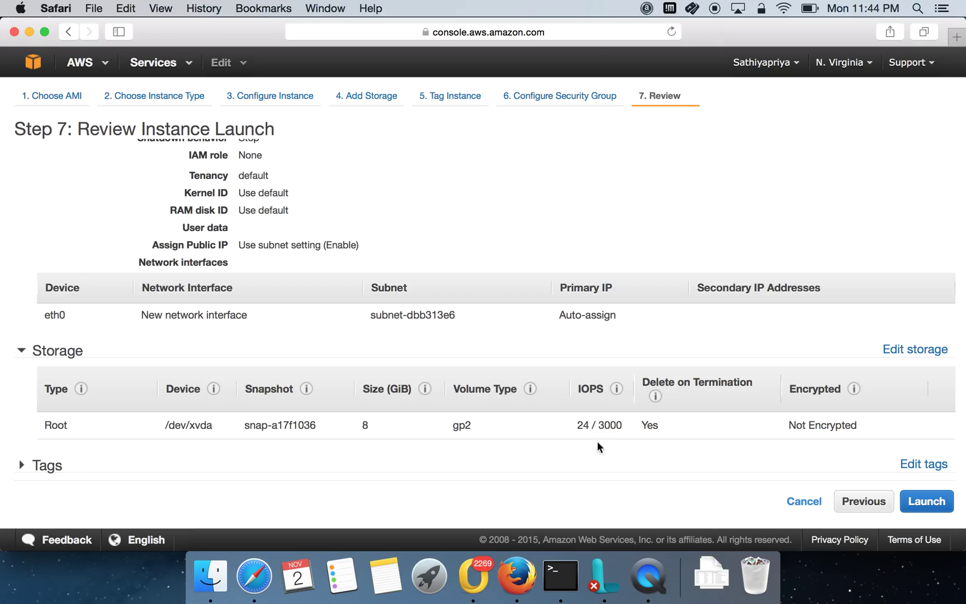
pyautogui.click(22, 465)
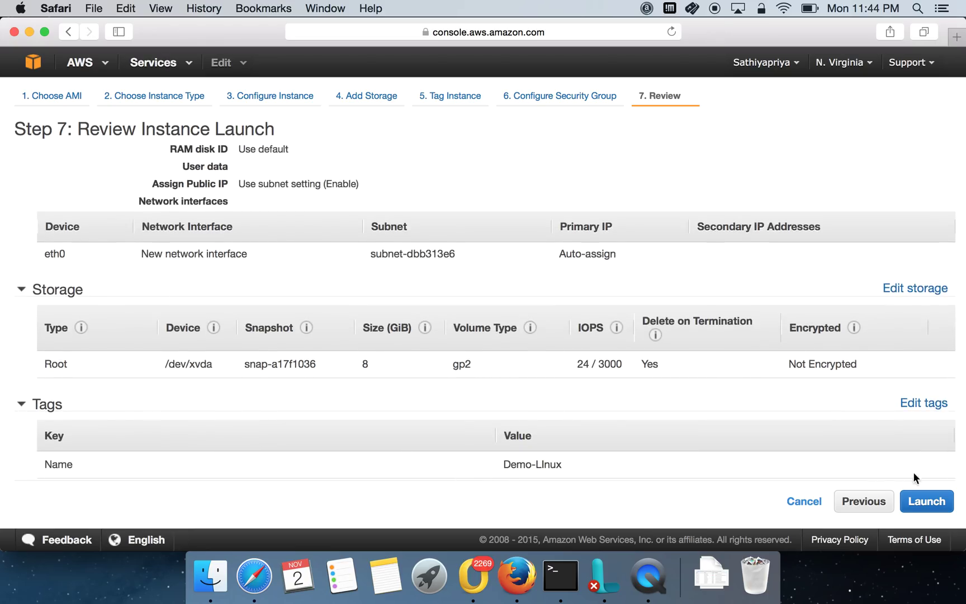
# - Proceed to launch, choose to create a new key pair named demo-key, and download it
pyautogui.click(925, 503)
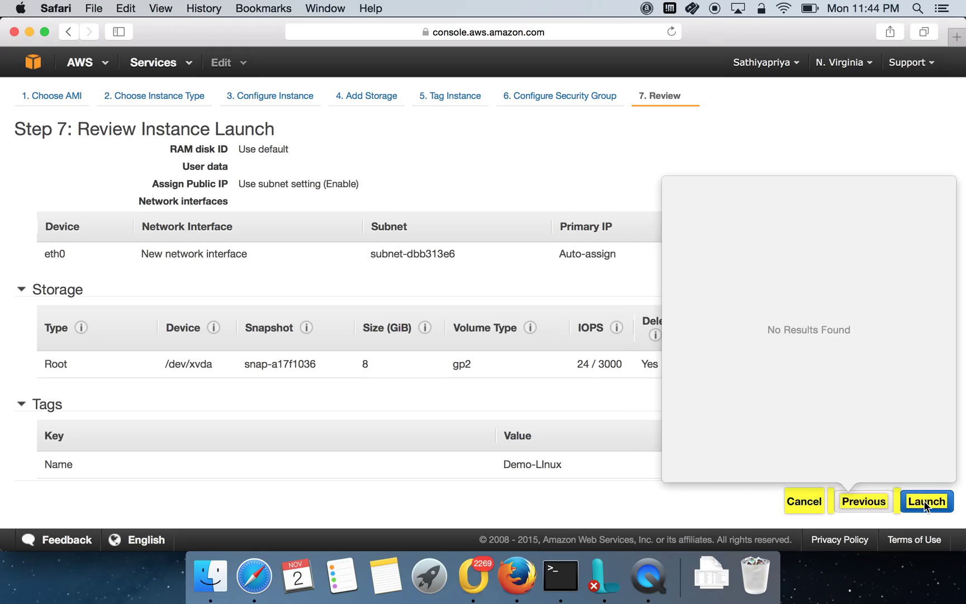
pyautogui.click(926, 501)
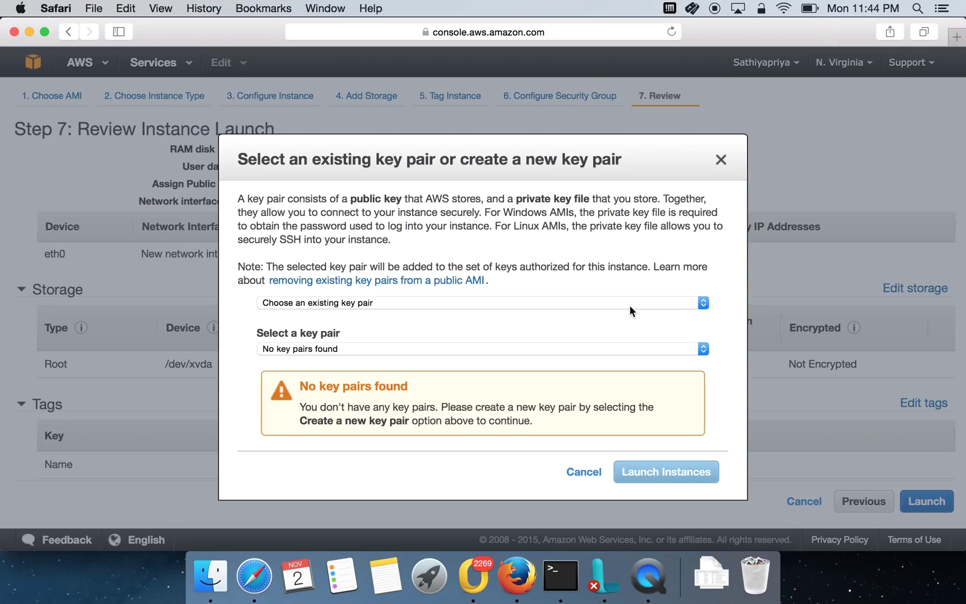
pyautogui.click(496, 305)
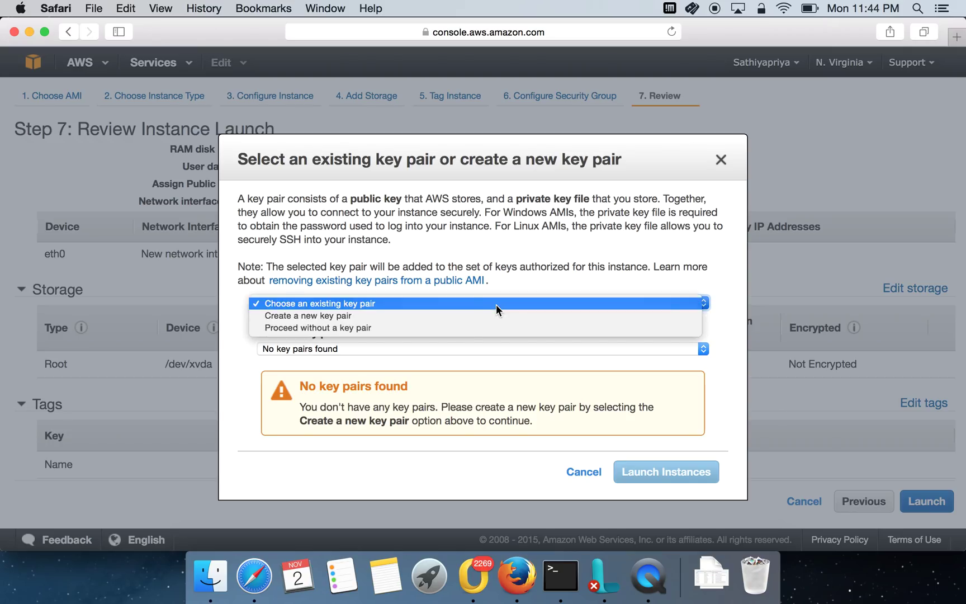
pyautogui.click(463, 316)
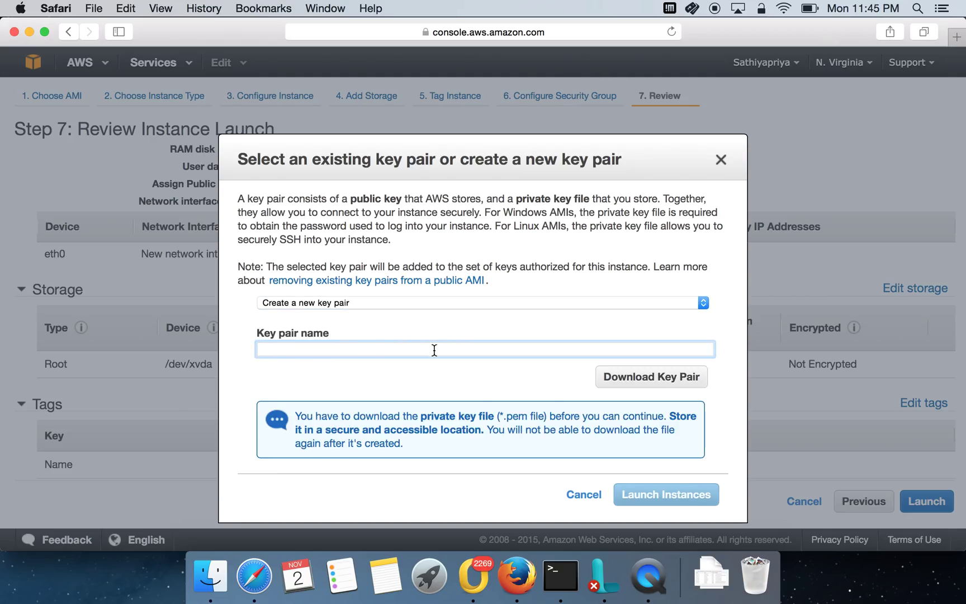
pyautogui.write('demp')
pyautogui.press('BackSpace')
pyautogui.write('o-')
pyautogui.press('BackSpace')
pyautogui.write('-key')
pyautogui.click(624, 376)
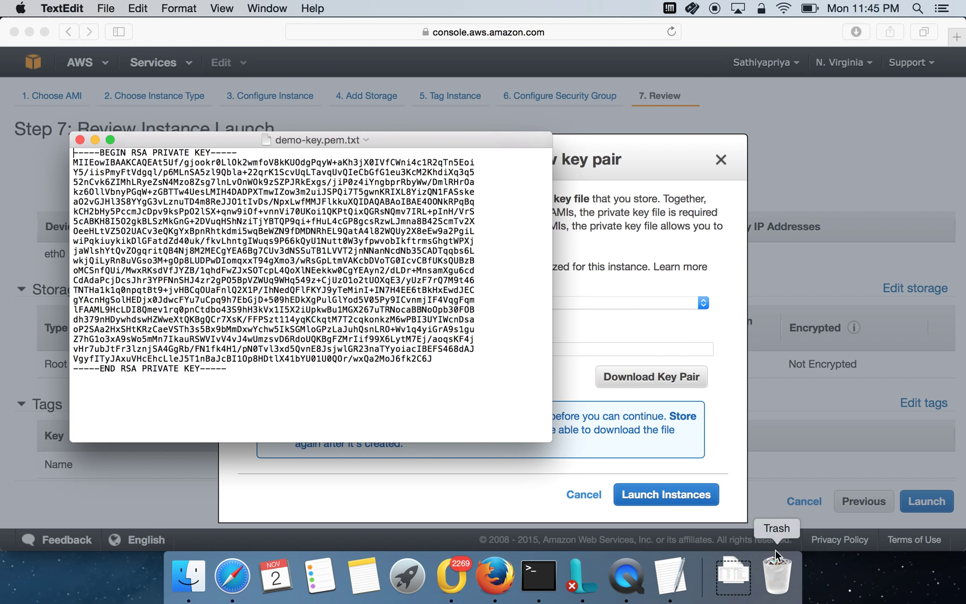
# - Close the downloaded key file, quit TextEdit, and launch the instance with the new key pair
pyautogui.click(80, 140)
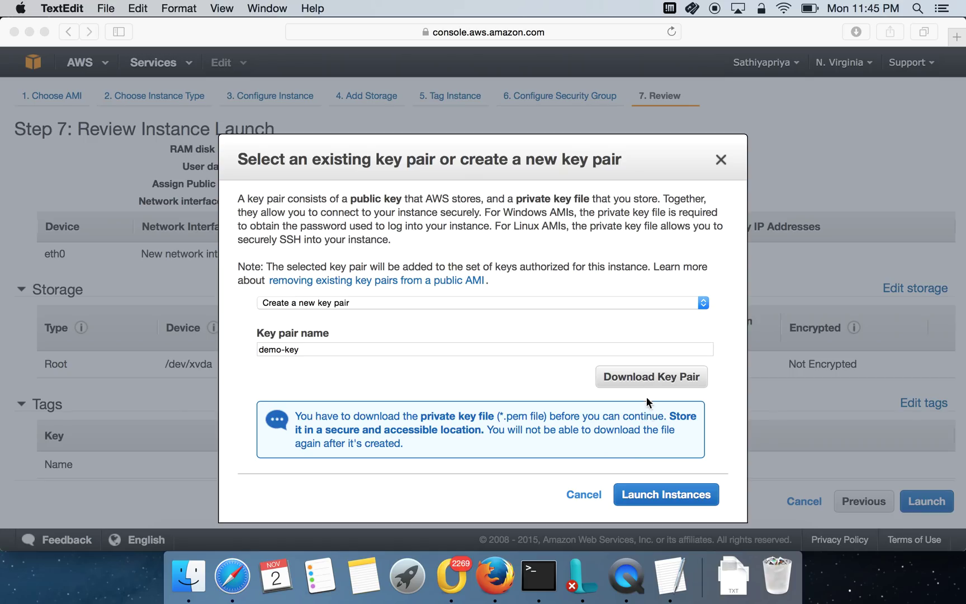
pyautogui.press('super+q')
pyautogui.click(640, 497)
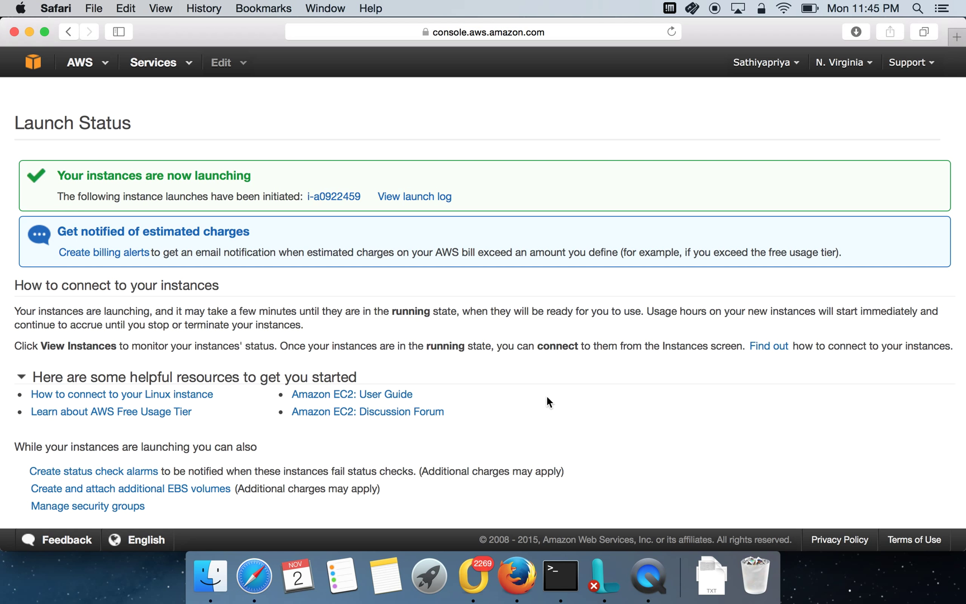
# - Open the instances list from the Launch Status page and check the new instance's ID
pyautogui.scroll(-2, 547, 397)
pyautogui.scroll(2, 547, 397)
pyautogui.scroll(-2, 511, 362)
pyautogui.click(900, 511)
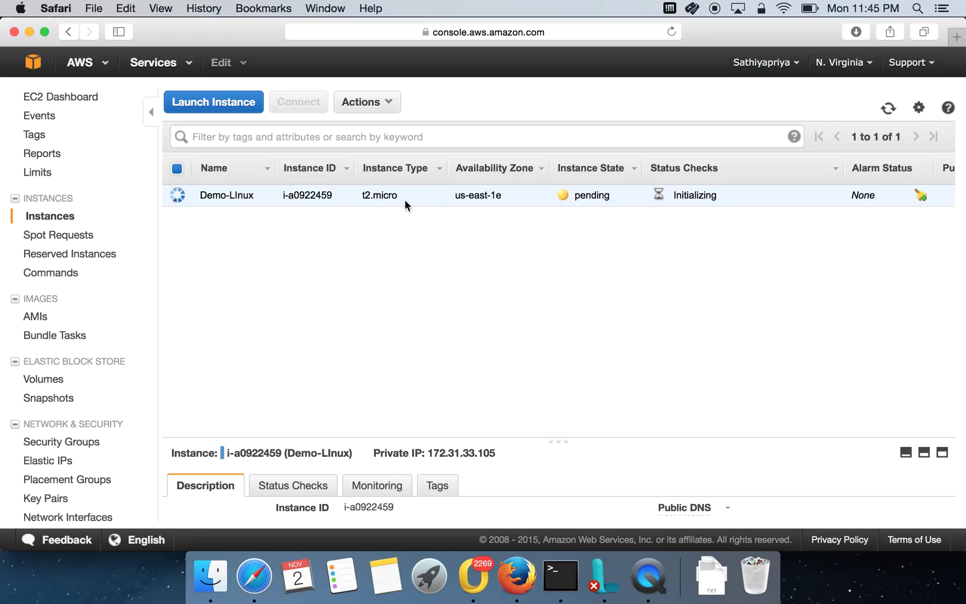
pyautogui.moveTo(277, 196); pyautogui.dragTo(340, 194)
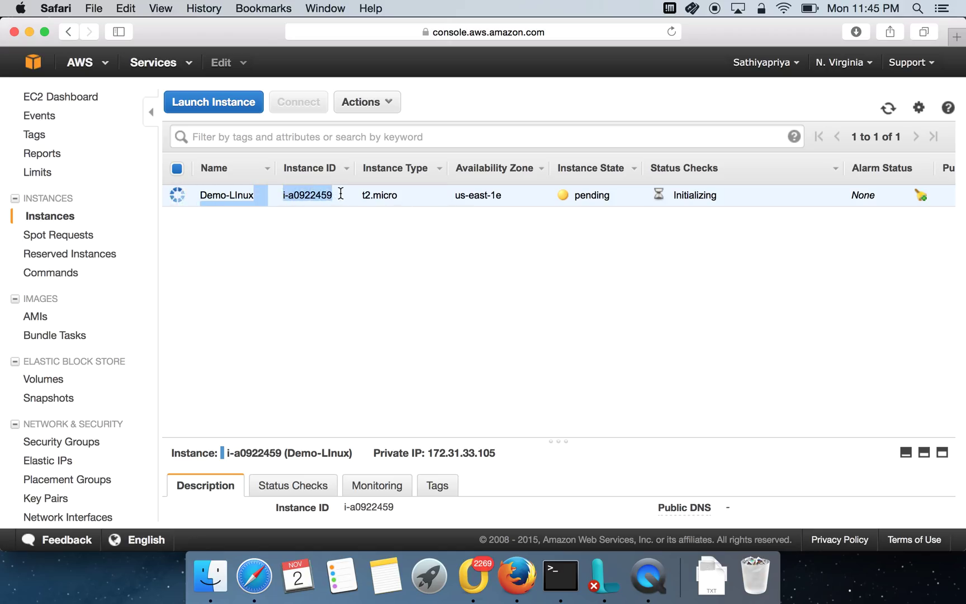
pyautogui.click(336, 250)
pyautogui.moveTo(282, 196); pyautogui.dragTo(337, 200)
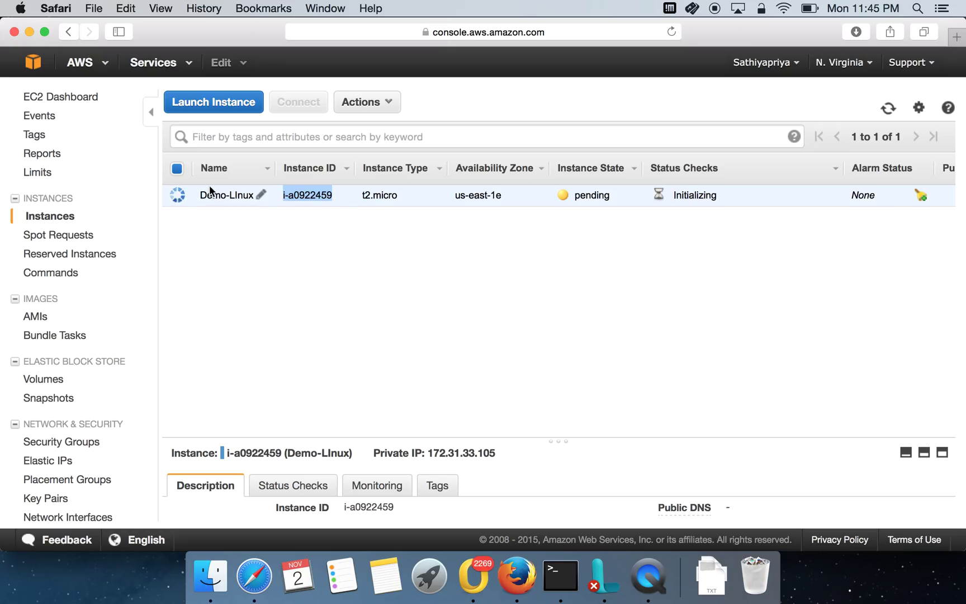
# - Try appending 01 to the Demo-LInux instance's name, remove the suffix, and save the name without it
pyautogui.click(262, 195)
pyautogui.click(298, 196)
pyautogui.write('01')
pyautogui.press('BackSpace')
pyautogui.press('BackSpace')
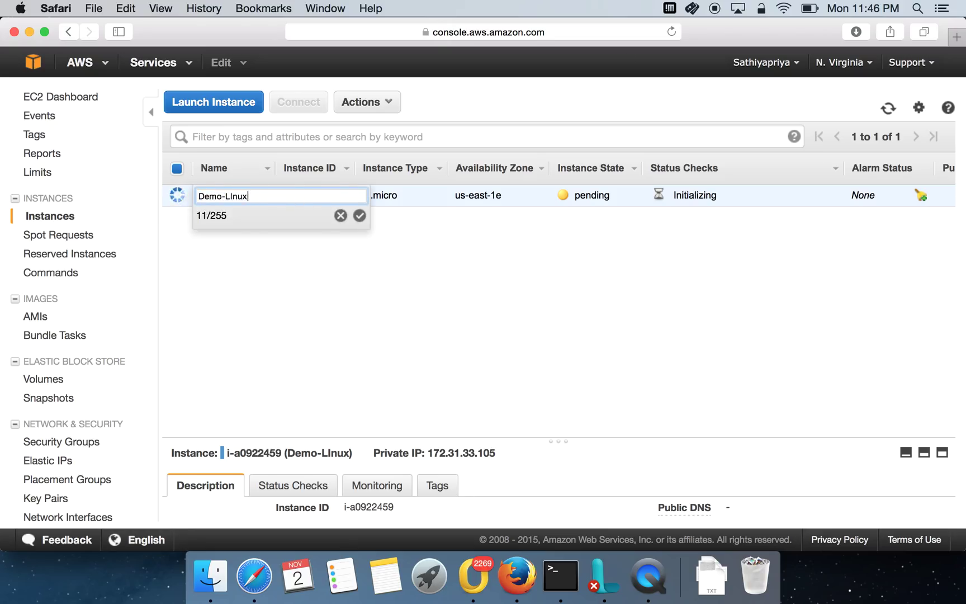
pyautogui.click(359, 215)
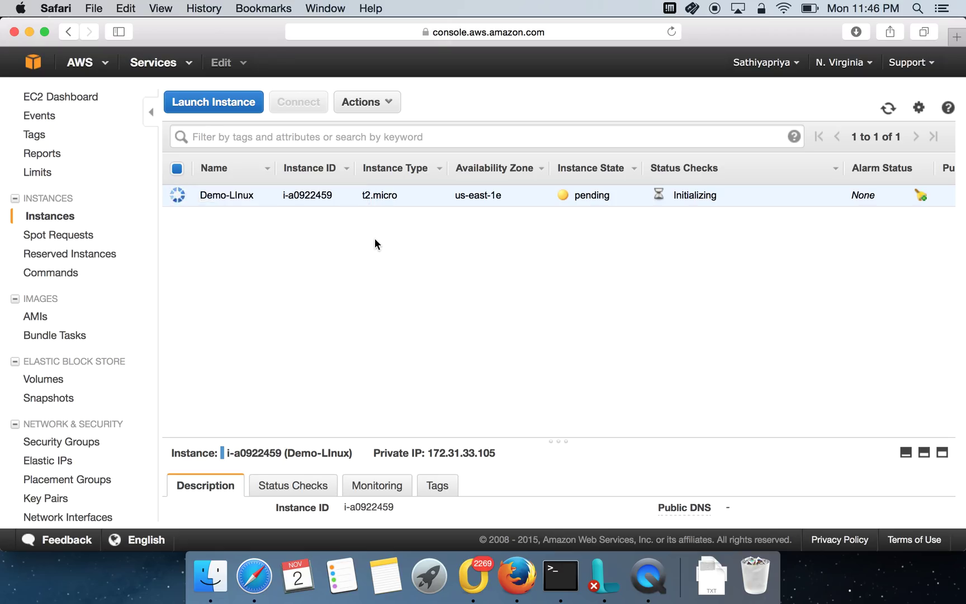
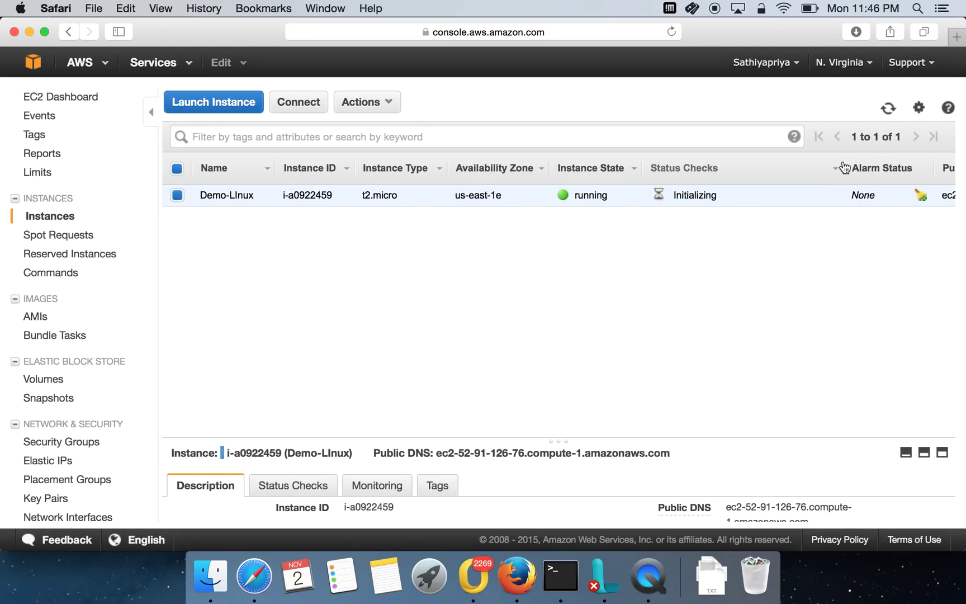
# - Narrow the Status Checks column and enlarge the details pane to show most of the instance's description
pyautogui.moveTo(840, 167); pyautogui.dragTo(758, 167)
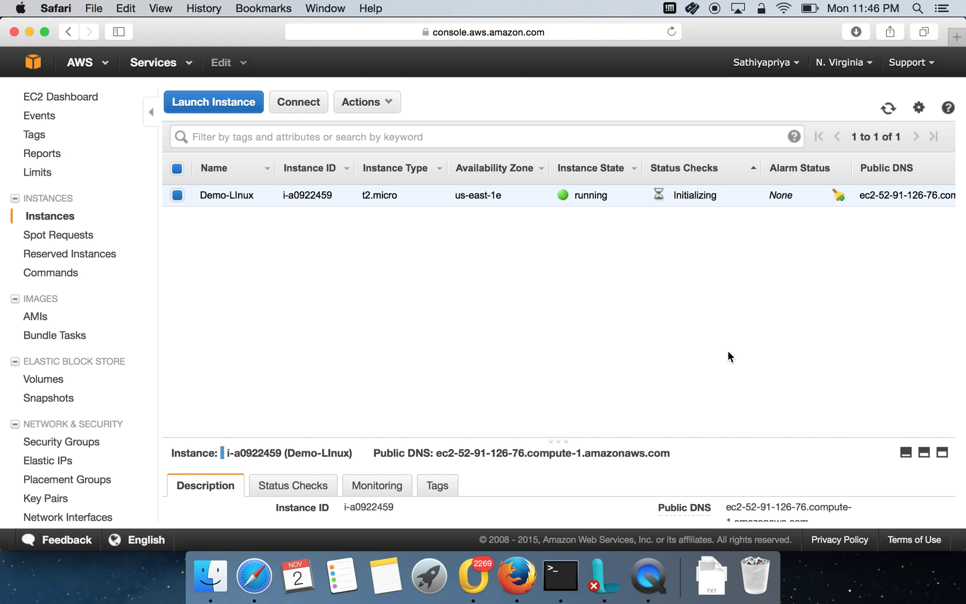
pyautogui.moveTo(621, 437); pyautogui.dragTo(620, 318)
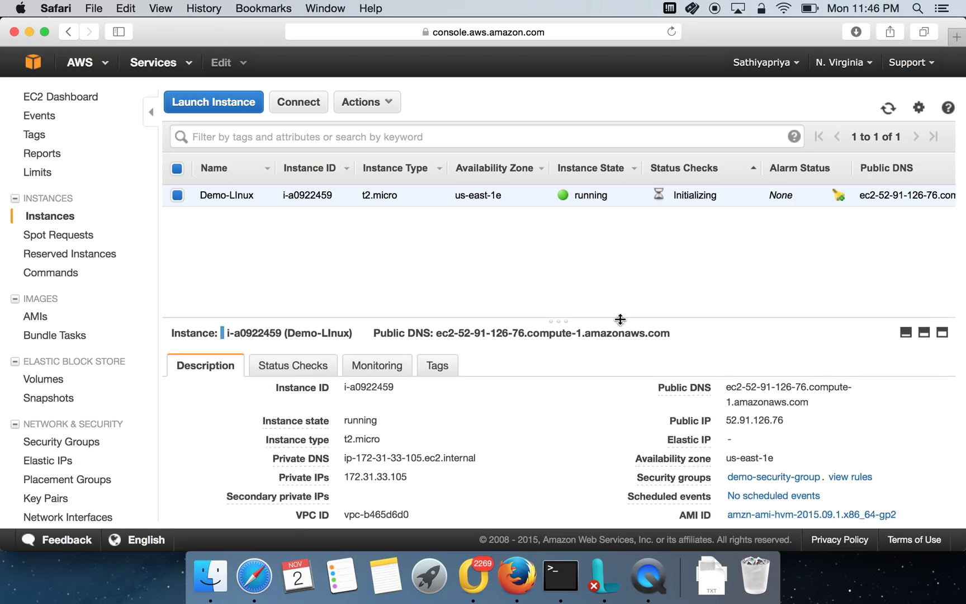
pyautogui.click(905, 333)
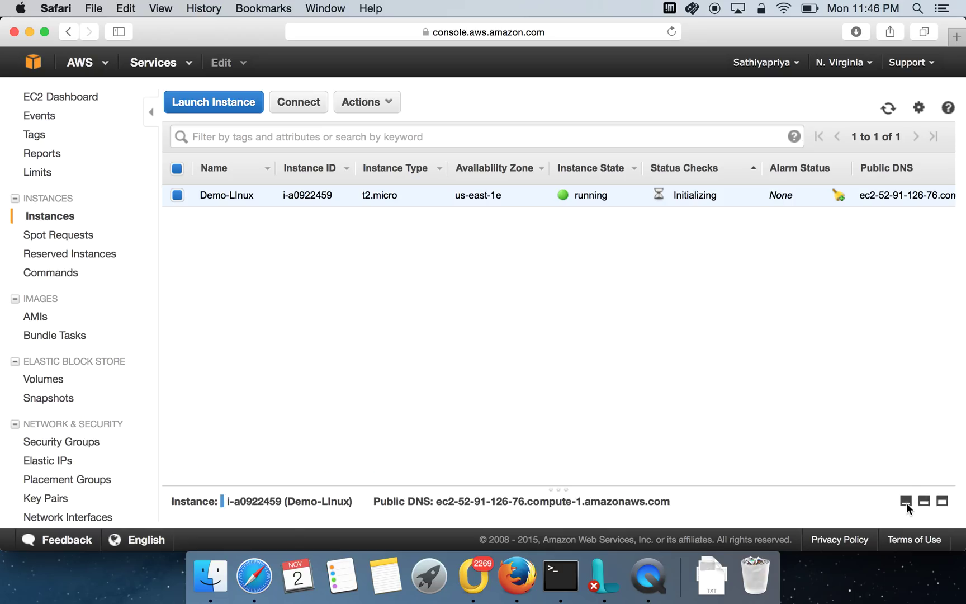
pyautogui.click(924, 502)
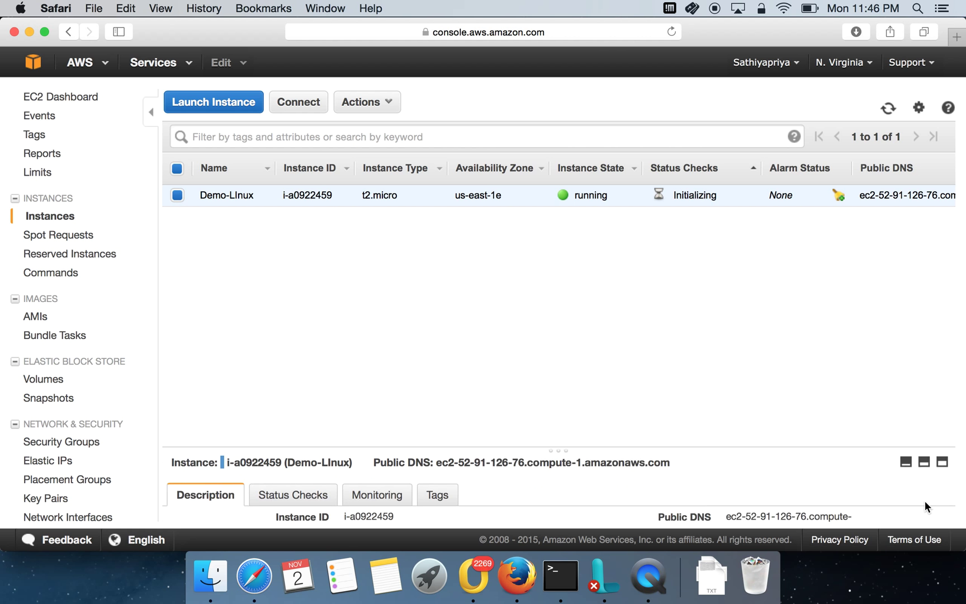
pyautogui.click(942, 348)
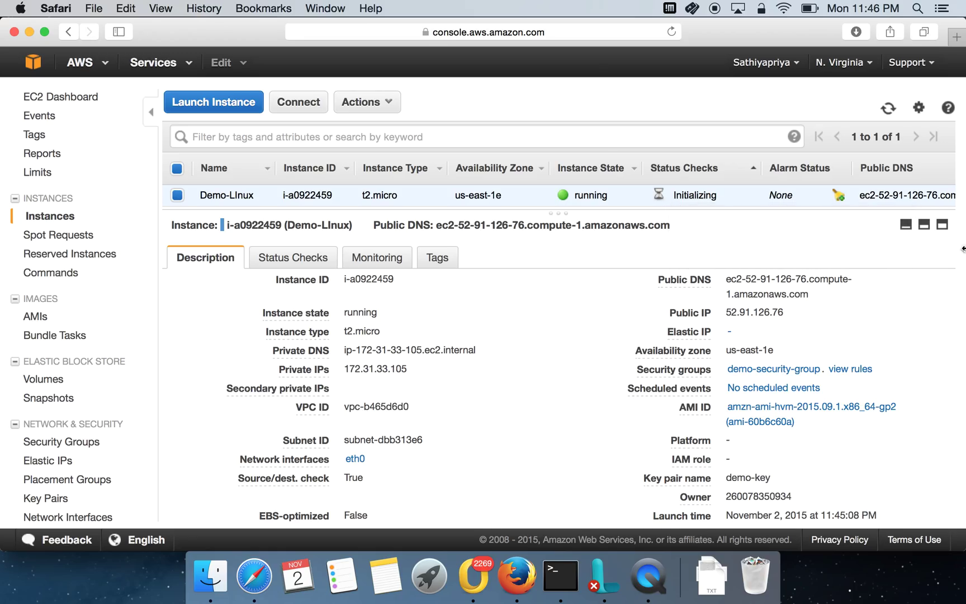
pyautogui.moveTo(553, 211)
pyautogui.mouseDown()
pyautogui.moveTo(554, 251)
pyautogui.moveTo(563, 216)
pyautogui.moveTo(565, 229)
pyautogui.mouseUp()
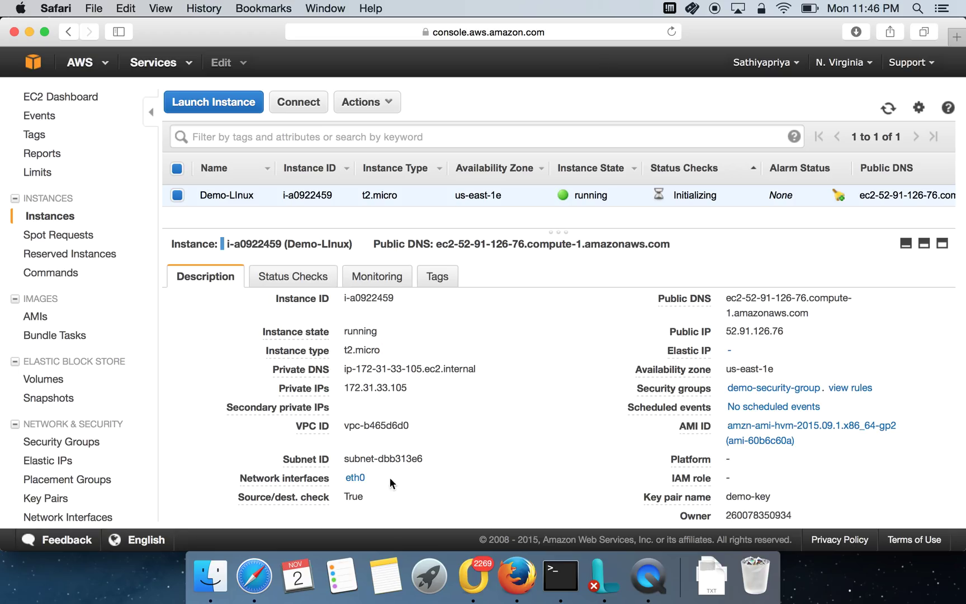
# - Check the instance's public DNS in its description and copy its public IP address
pyautogui.moveTo(725, 297); pyautogui.dragTo(817, 311)
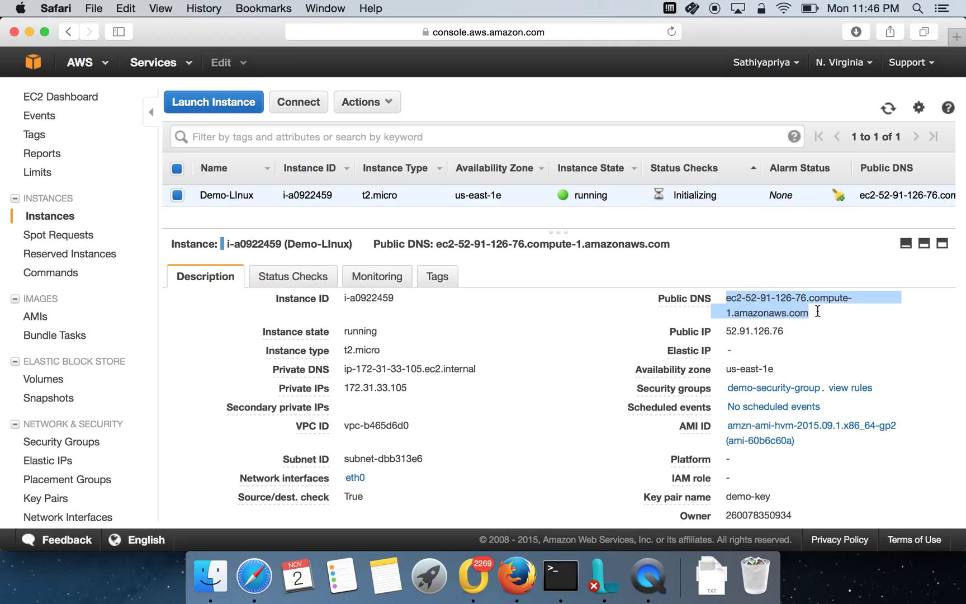
pyautogui.tripleClick(775, 331)
pyautogui.doubleClick(775, 332)
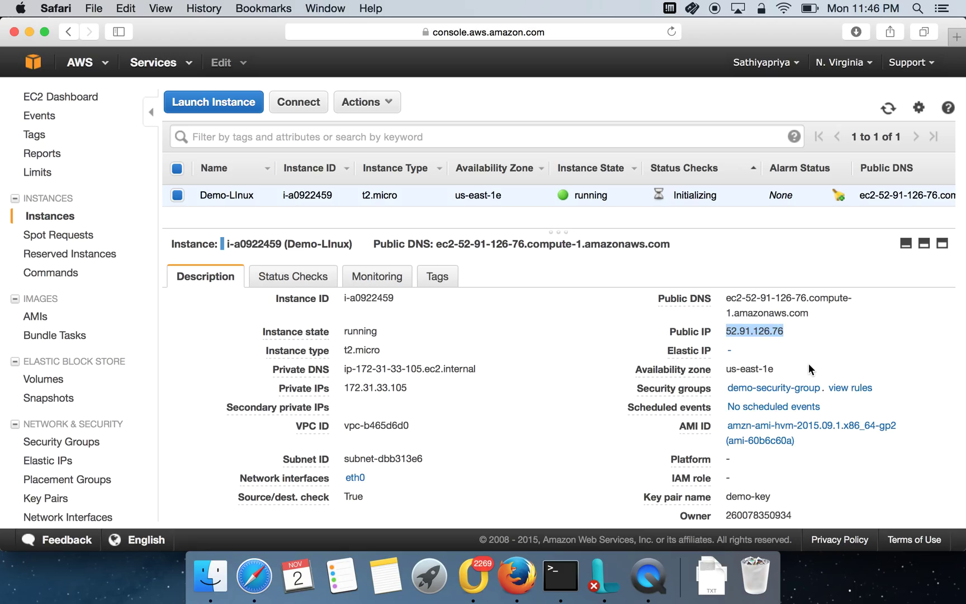
pyautogui.scroll(-2, 809, 363)
pyautogui.scroll(2, 799, 352)
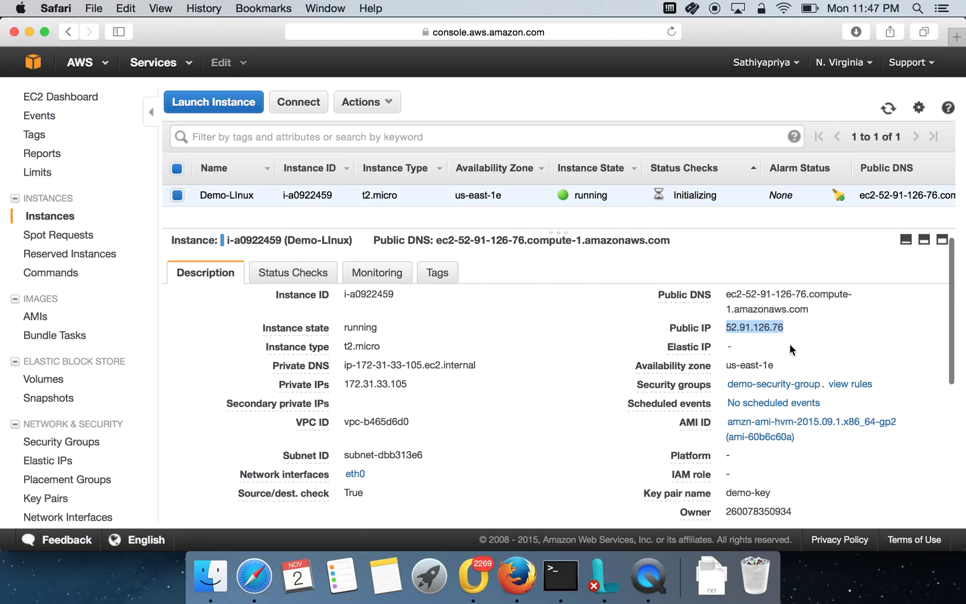
pyautogui.moveTo(725, 327); pyautogui.dragTo(792, 327)
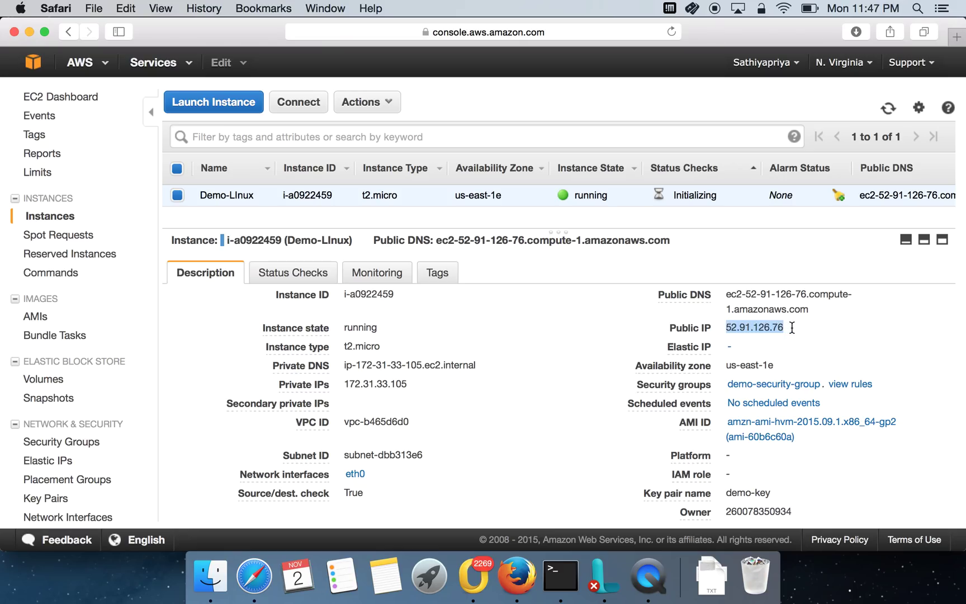
pyautogui.rightClick(772, 329)
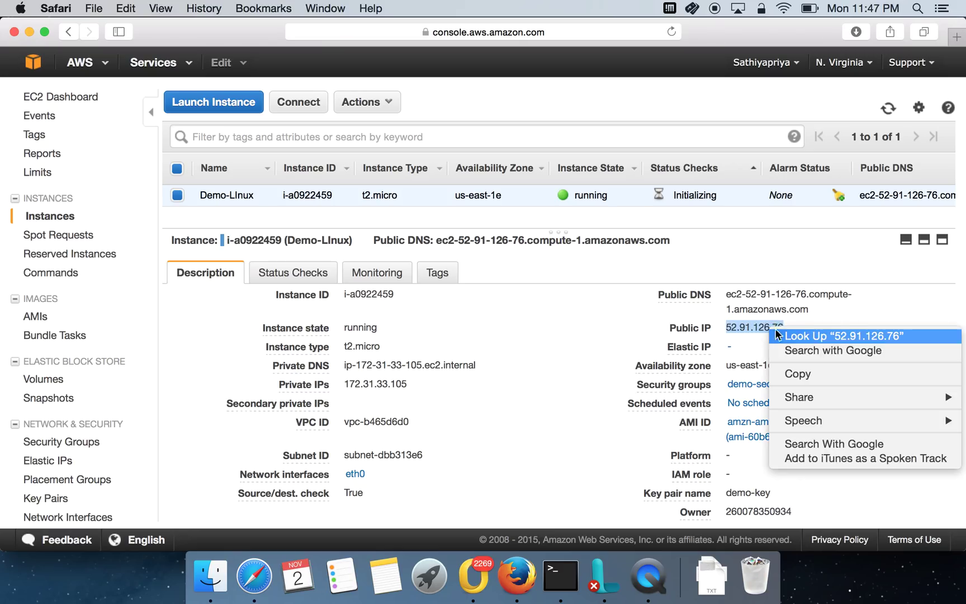
pyautogui.click(803, 375)
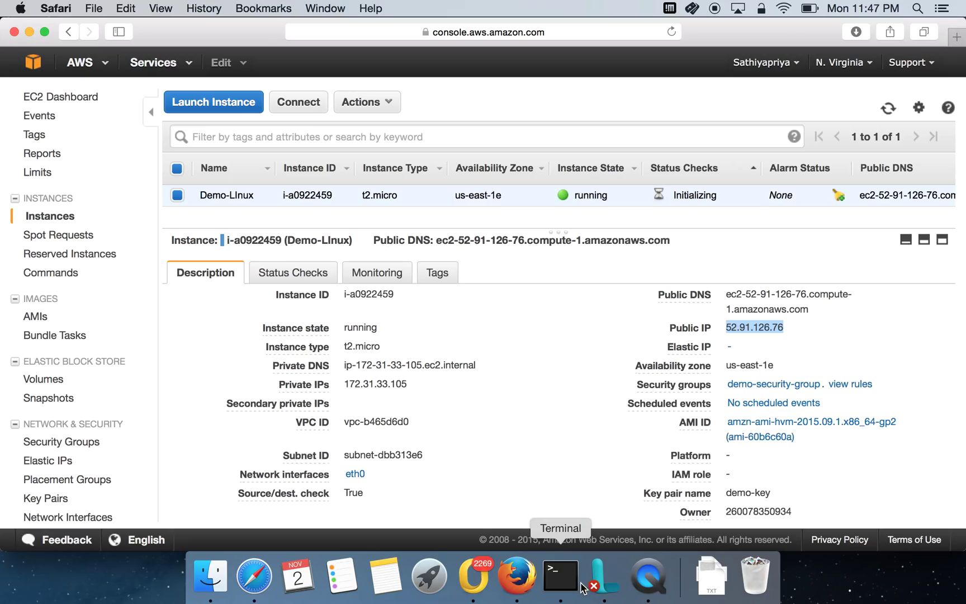
# - Switch to Terminal and clear its screen
pyautogui.click(559, 582)
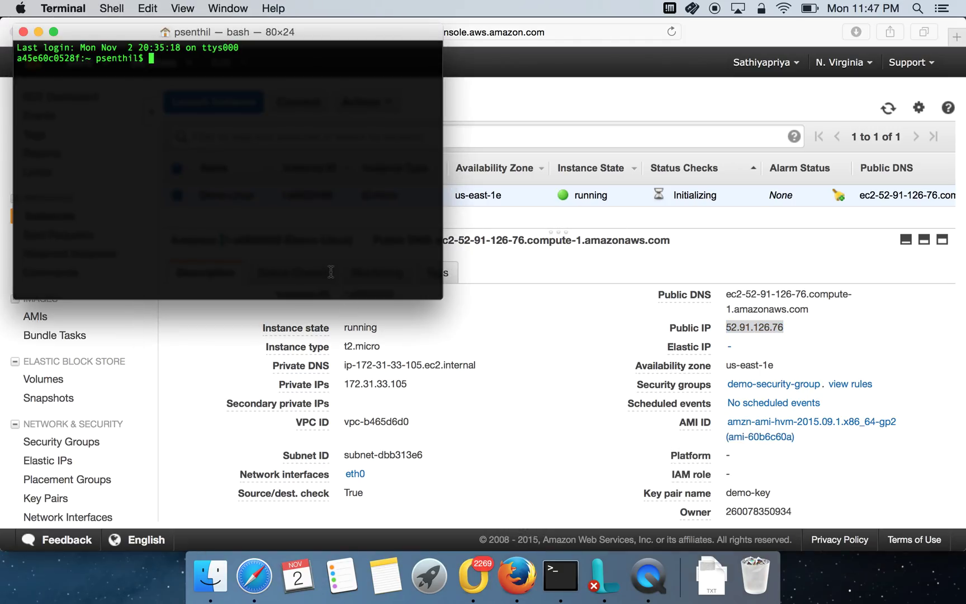
pyautogui.write('c')
pyautogui.write('lear')
pyautogui.press('Return')
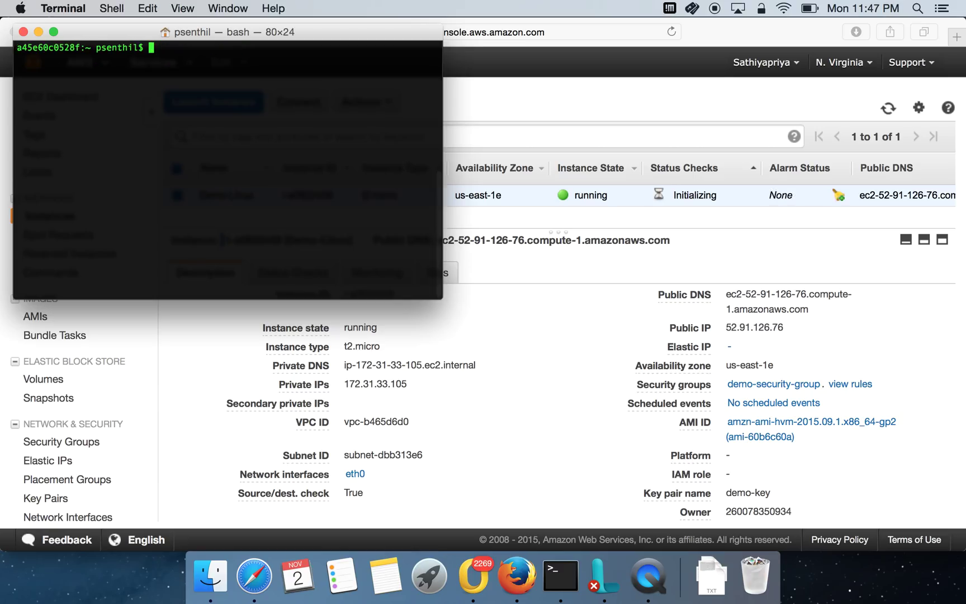
# - Change to the Downloads directory and list its files with ls -ltr to locate the downloaded key
pyautogui.write('cd /home/')
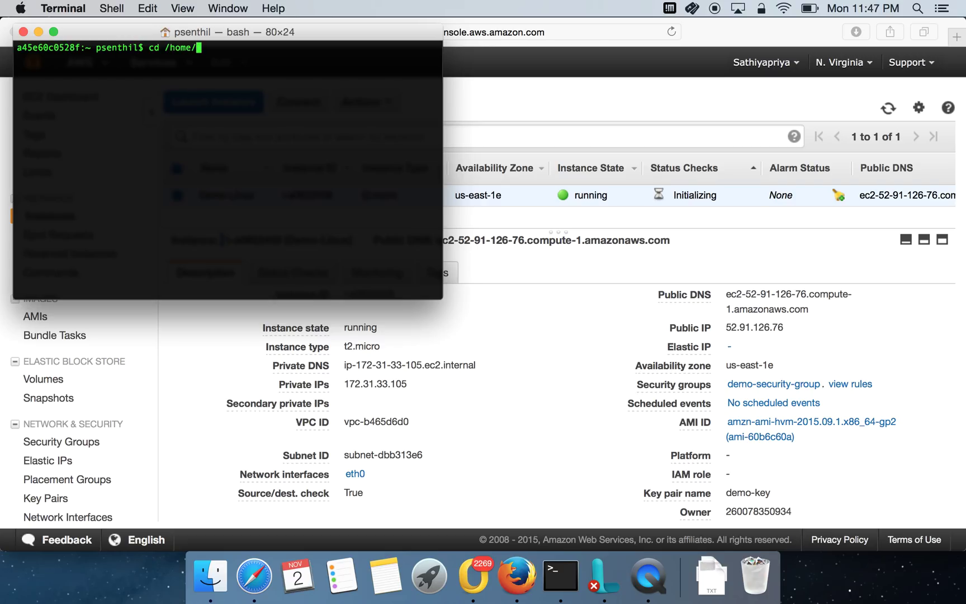
pyautogui.press('BackSpace')
pyautogui.press('BackSpace')
pyautogui.press('BackSpace')
pyautogui.press('BackSpace')
pyautogui.press('BackSpace')
pyautogui.write('Downloads/')
pyautogui.press('Return')
pyautogui.write('ls -ltr')
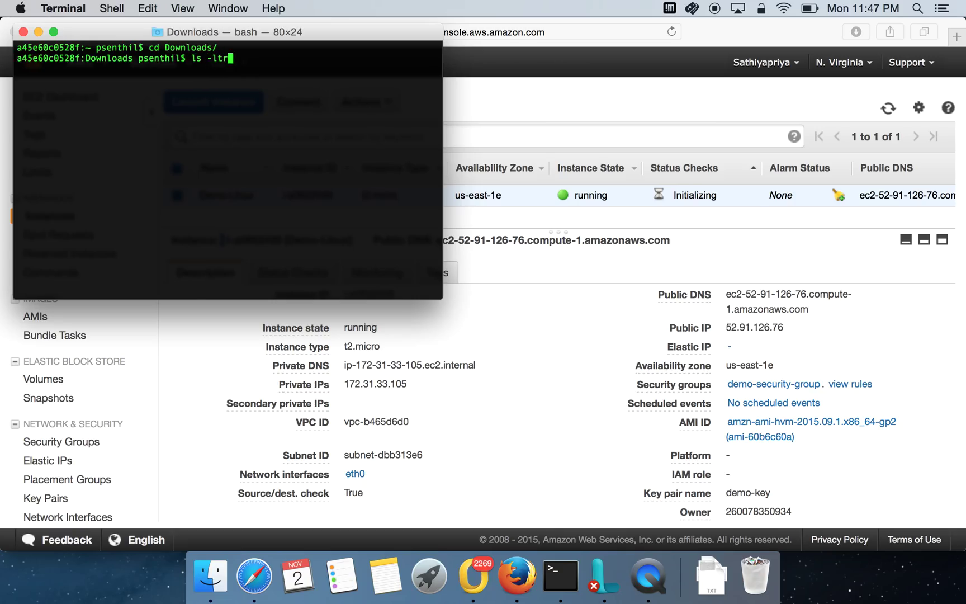
pyautogui.press('Return')
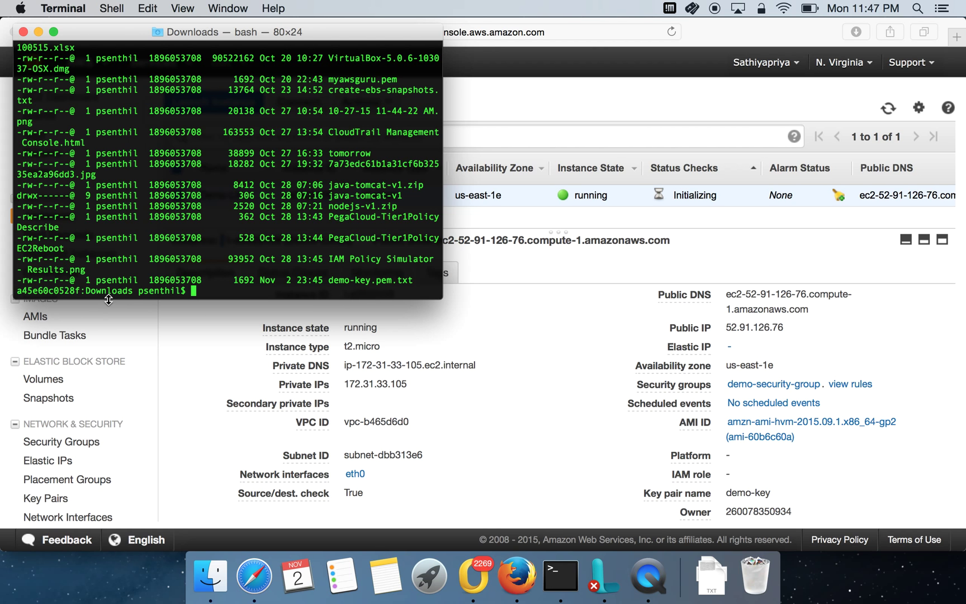
# - Print the current working directory with pwd and point out the downloaded demo-key.pem.txt file in the listing
pyautogui.write('pwd')
pyautogui.press('Return')
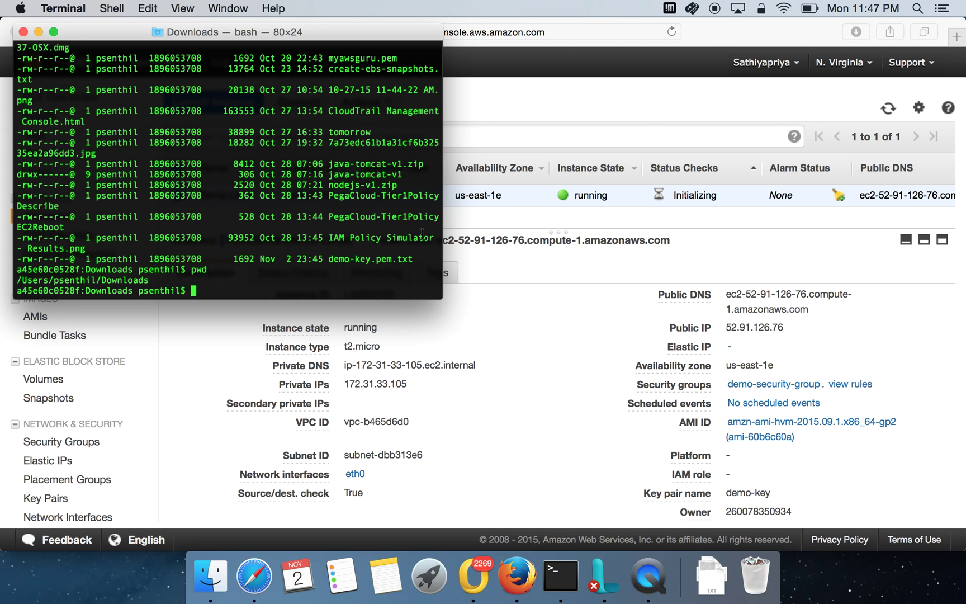
pyautogui.moveTo(328, 259); pyautogui.dragTo(413, 257)
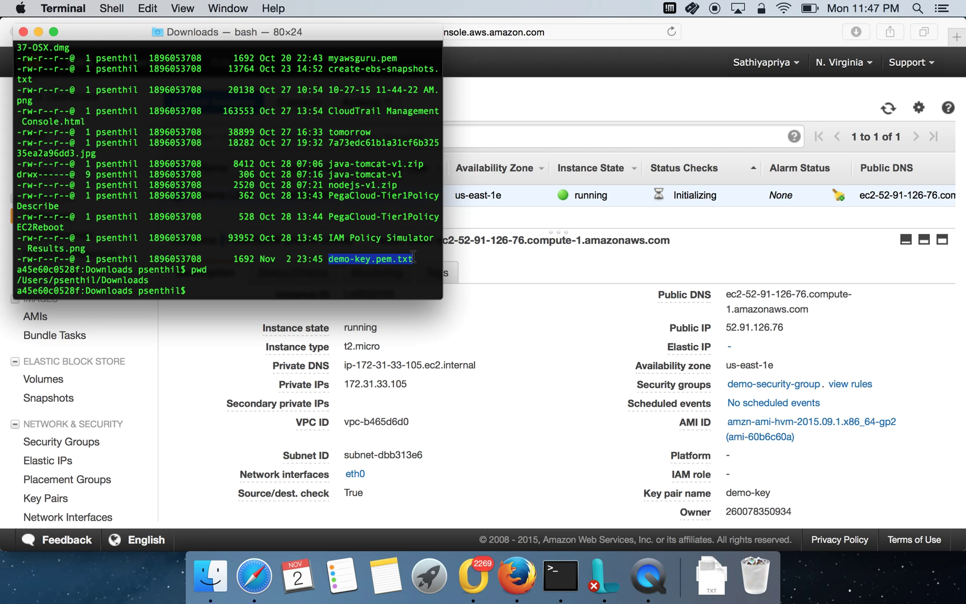
pyautogui.click(398, 277)
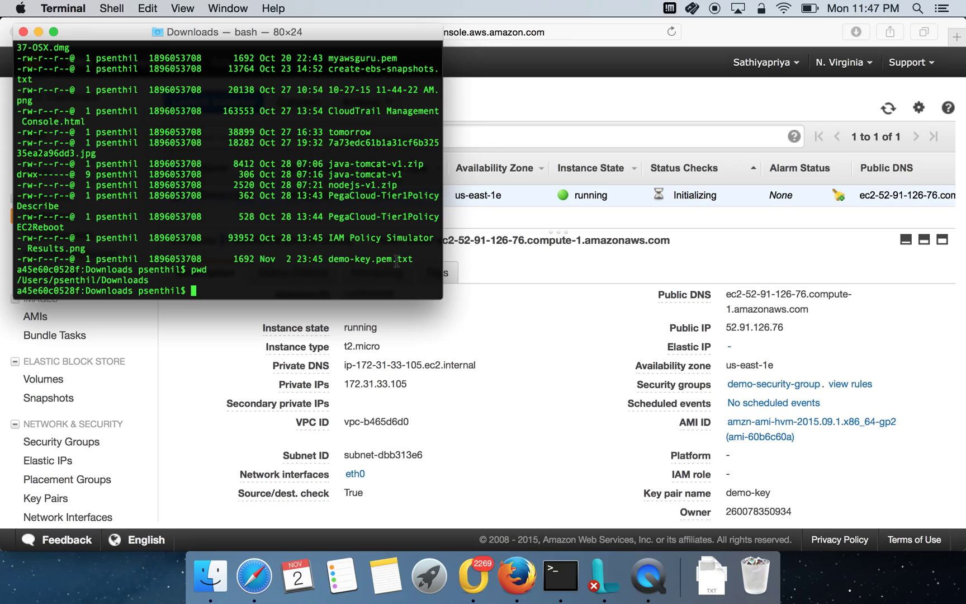
# - Rename demo-key.pem.txt to demo-key.pem with the mv command
pyautogui.write('mv de')
pyautogui.press('Tab')
pyautogui.write('de')
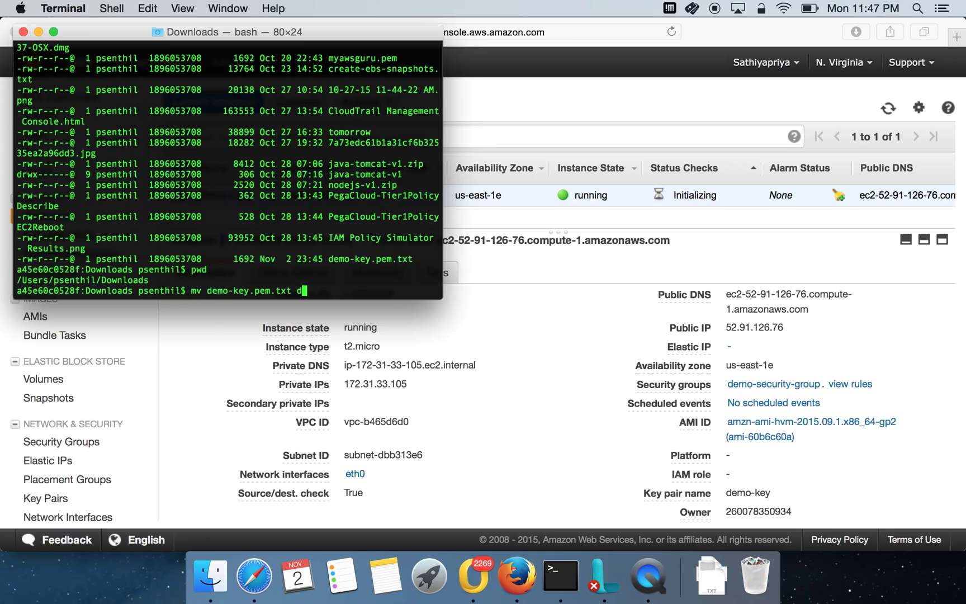
pyautogui.press('Tab')
pyautogui.press('BackSpace')
pyautogui.press('BackSpace')
pyautogui.press('BackSpace')
pyautogui.press('BackSpace')
pyautogui.press('BackSpace')
pyautogui.press('Return')
# - List the Downloads files with ls -ltr to check the renamed key file
pyautogui.write('ls-lt')
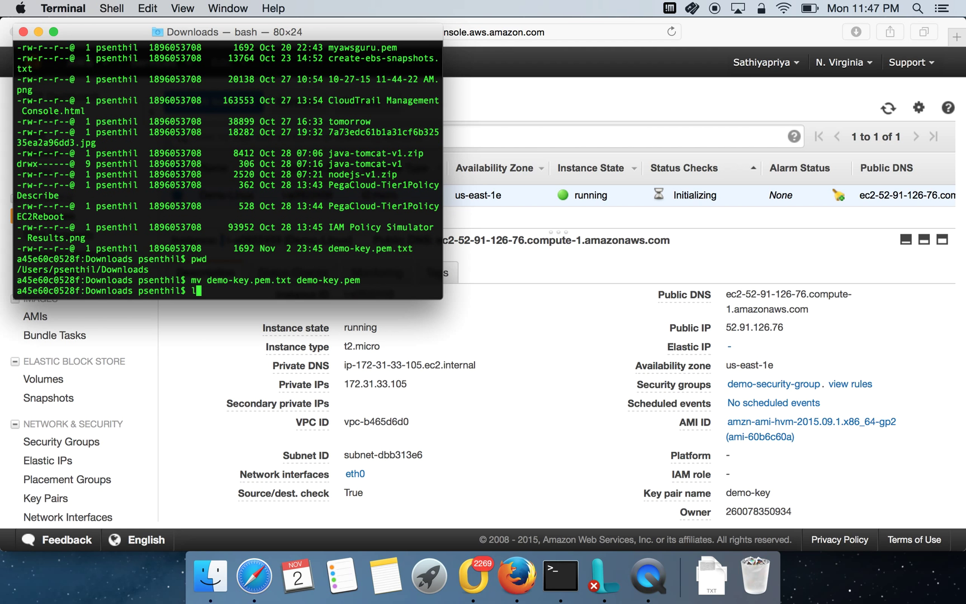
pyautogui.press('BackSpace')
pyautogui.press('BackSpace')
pyautogui.press('BackSpace')
pyautogui.write('-ltr')
pyautogui.press('Return')
# - Restrict the key file's permissions by running chmod 400 demo-key.pem
pyautogui.write('ch')
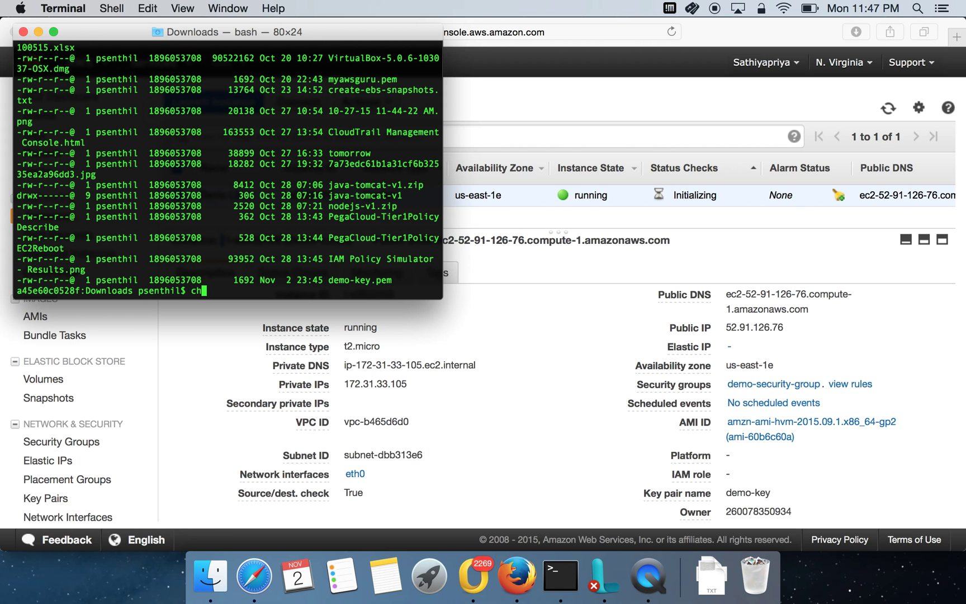
pyautogui.write('mod 400')
pyautogui.write('de')
pyautogui.press('Tab')
pyautogui.press('Return')
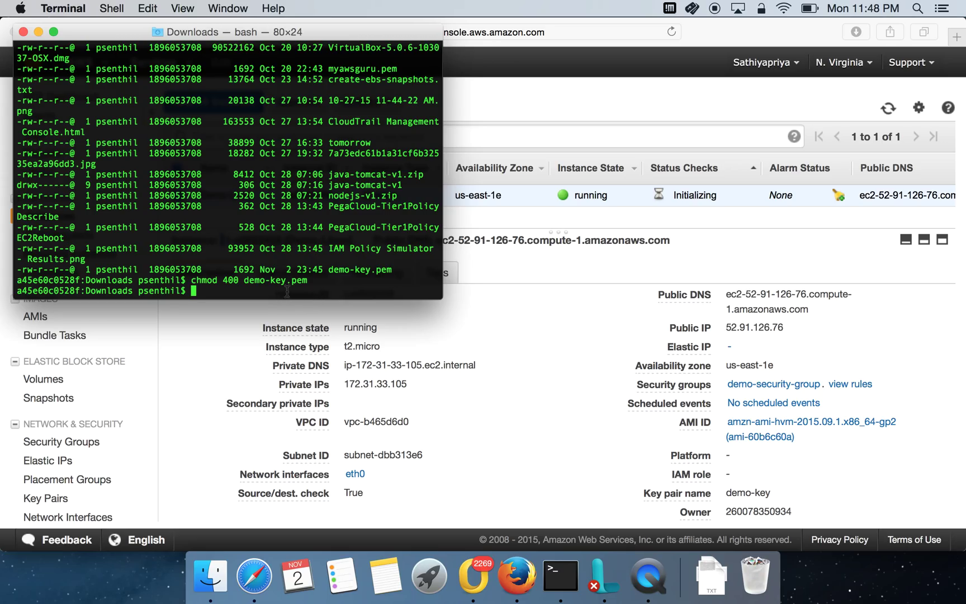
pyautogui.moveTo(244, 280); pyautogui.dragTo(313, 281)
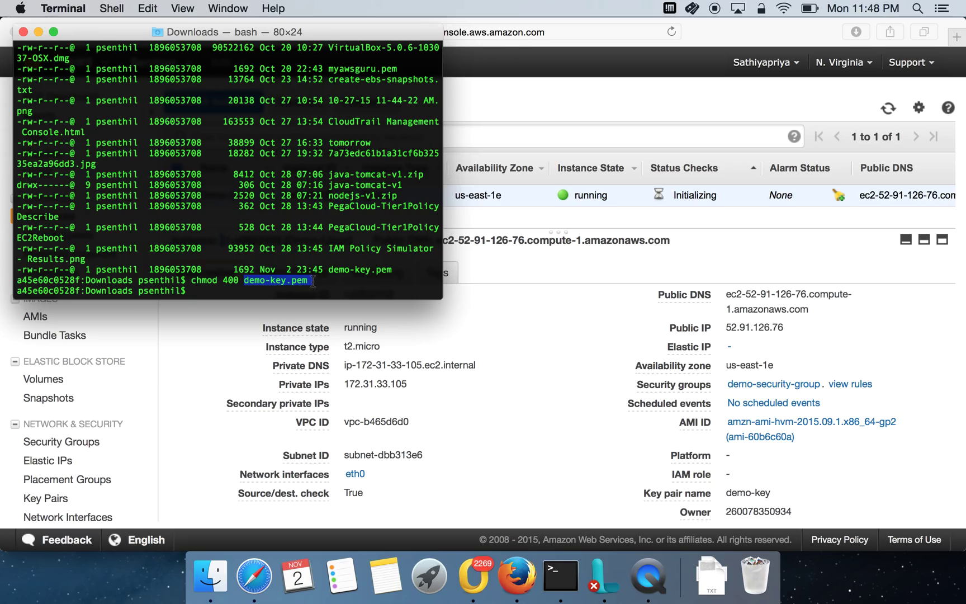
# - Enlarge the terminal window to 124×27 and list the files again with ls -ltr to check the key's permissions
pyautogui.moveTo(441, 297); pyautogui.dragTo(671, 325)
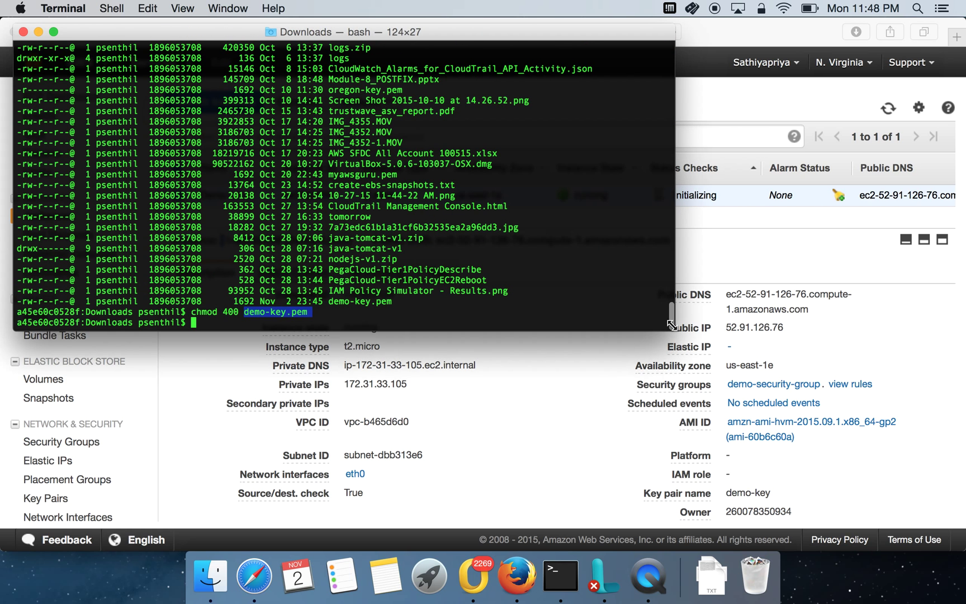
pyautogui.click(337, 321)
pyautogui.write('ls -lrt')
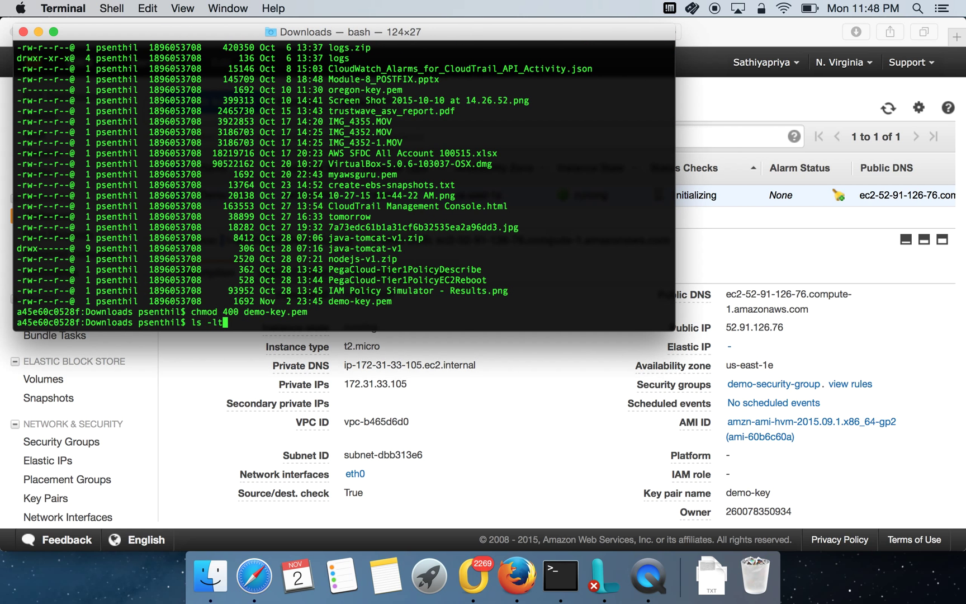
pyautogui.press('Return')
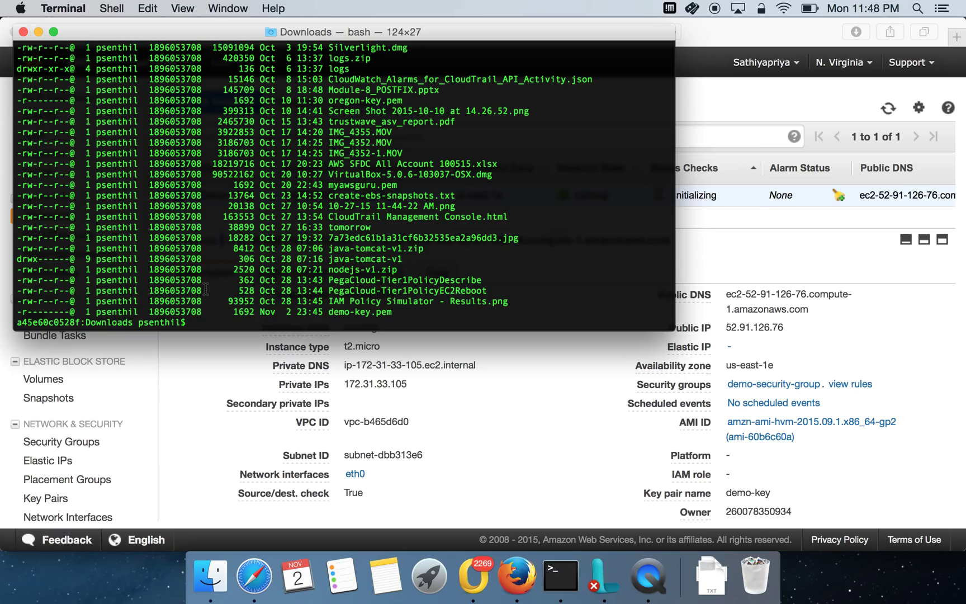
pyautogui.write('ssh -i dem')
pyautogui.press('Tab')
pyautogui.write('2-user@')
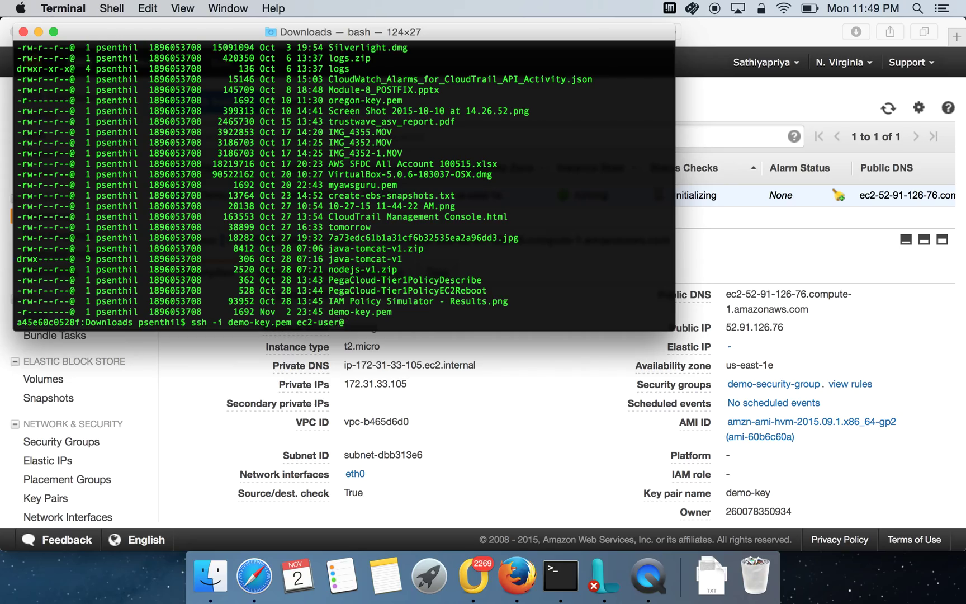
pyautogui.write('52.91.126.76')
pyautogui.press('Return')
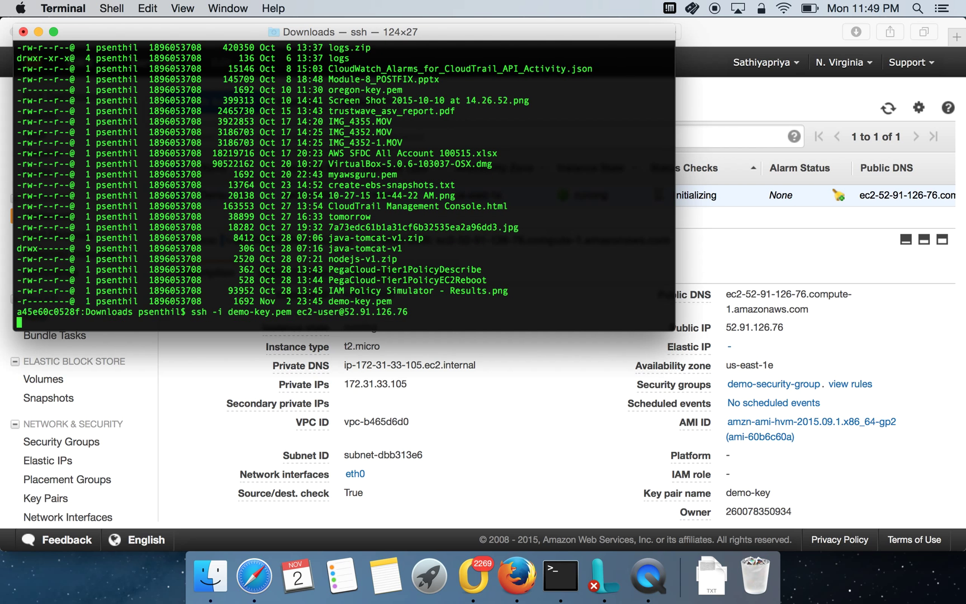
pyautogui.write('yes')
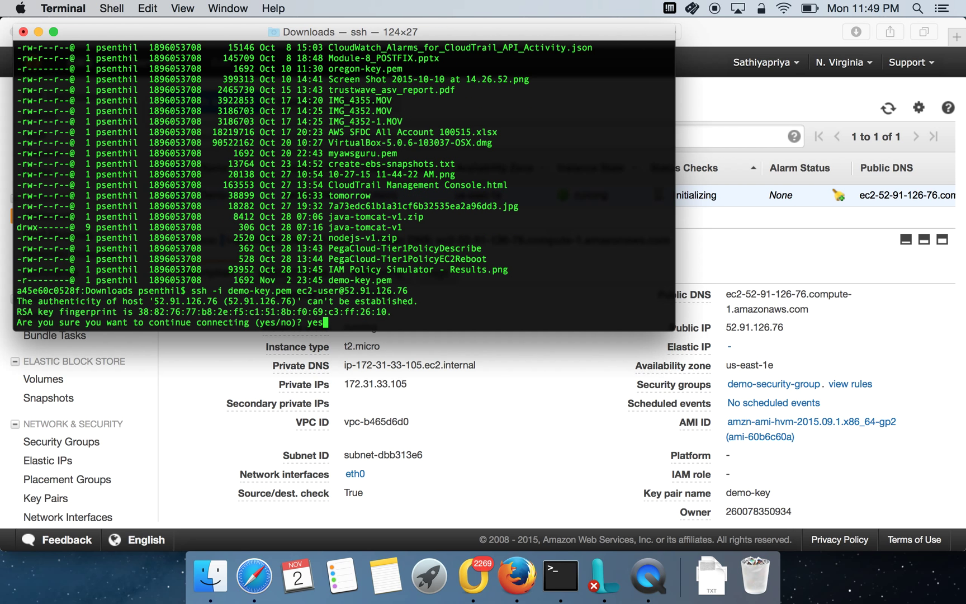
pyautogui.press('Return')
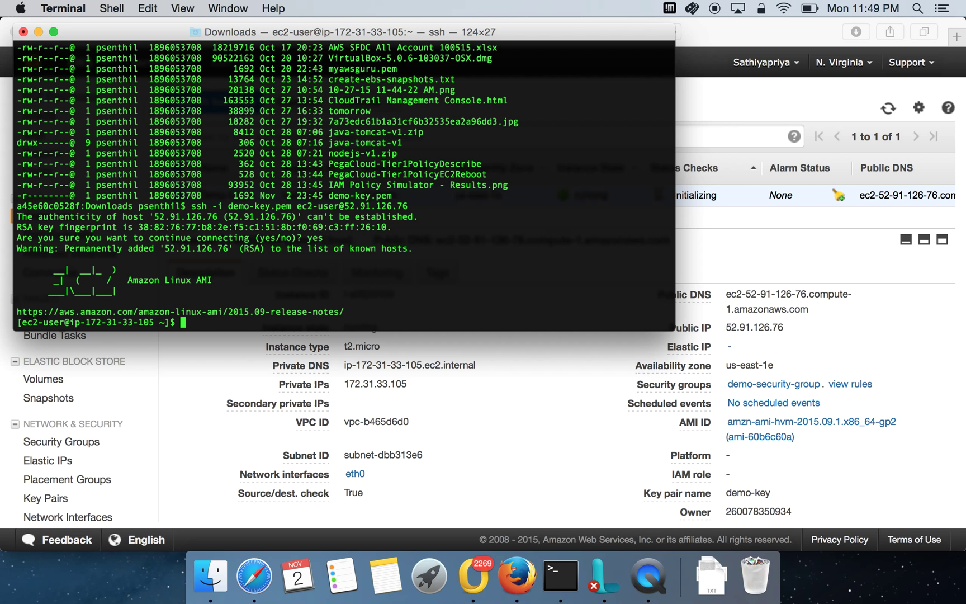
# - Check the logged-in account with whoami and the instance's disk usage with df -h
pyautogui.write('whoami')
pyautogui.press('Return')
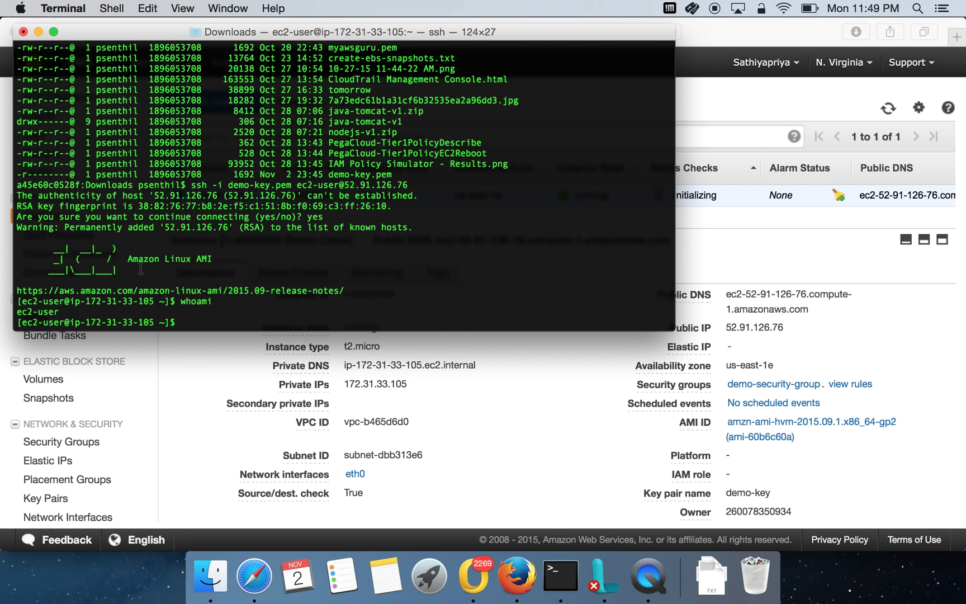
pyautogui.write('df -h')
pyautogui.press('Return')
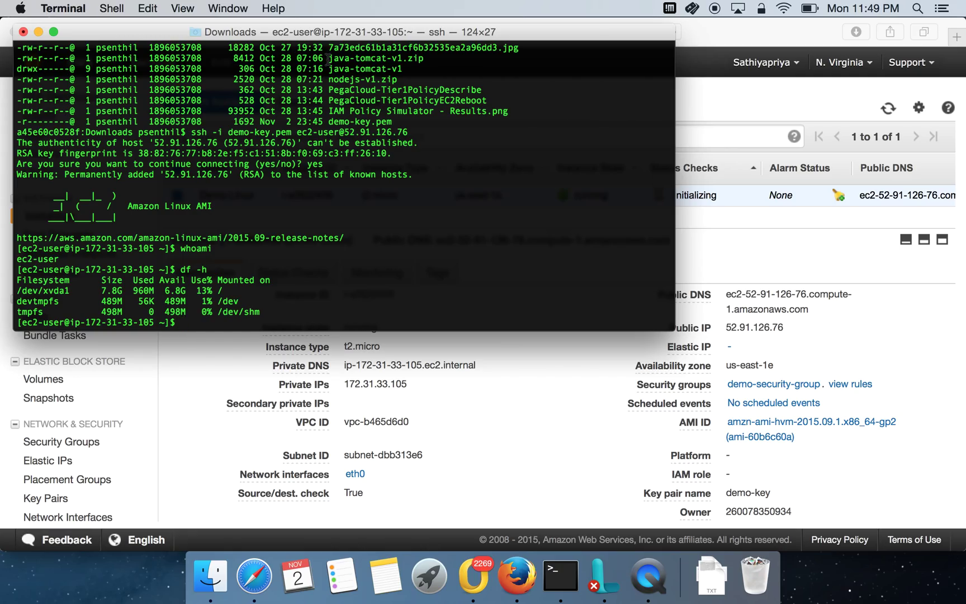
# - Check the instance's memory usage with the free command
pyautogui.write('init')
pyautogui.press('BackSpace')
pyautogui.press('BackSpace')
pyautogui.press('BackSpace')
pyautogui.press('BackSpace')
pyautogui.press('BackSpace')
pyautogui.write('free')
pyautogui.press('Return')
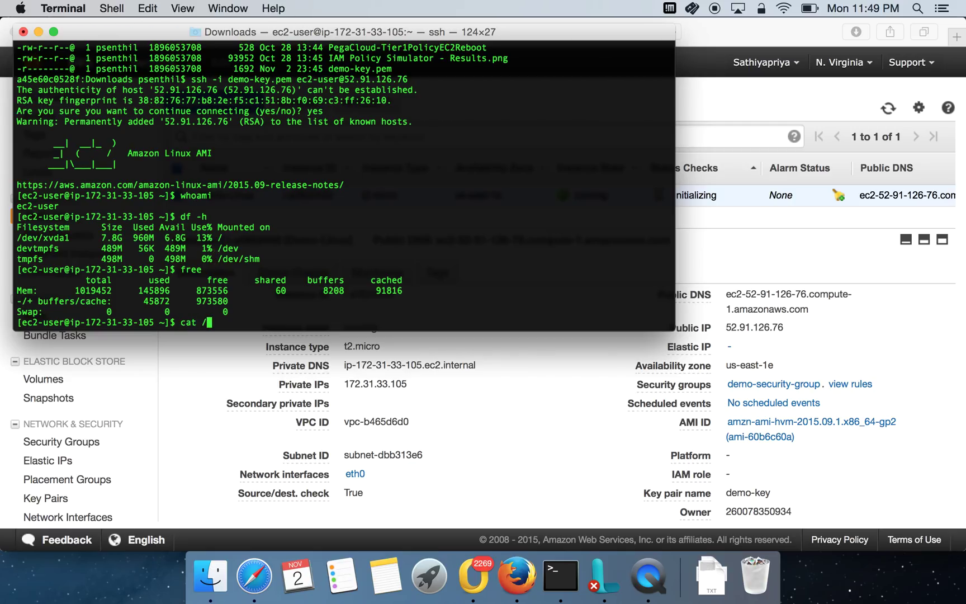
# - View the instance's running processes with top, and quit back to the prompt
pyautogui.write('top')
pyautogui.press('Return')
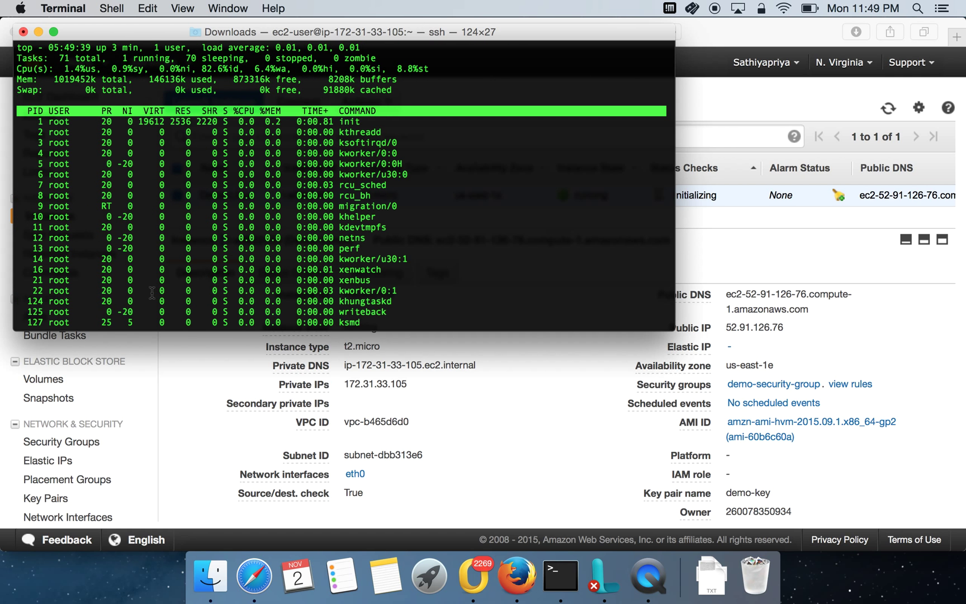
pyautogui.press('q')
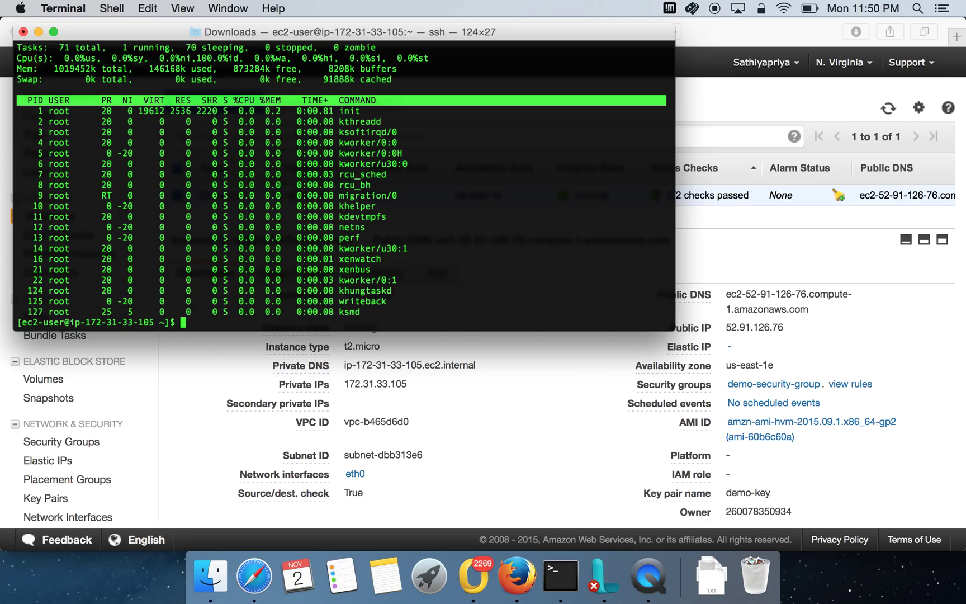
# - Show the instance's network configuration with ifconfig and highlight the private IP address of eth0
pyautogui.write('exit')
pyautogui.press('BackSpace')
pyautogui.press('BackSpace')
pyautogui.press('BackSpace')
pyautogui.press('BackSpace')
pyautogui.write('ifconif')
pyautogui.press('BackSpace')
pyautogui.press('BackSpace')
pyautogui.write('fig')
pyautogui.press('Return')
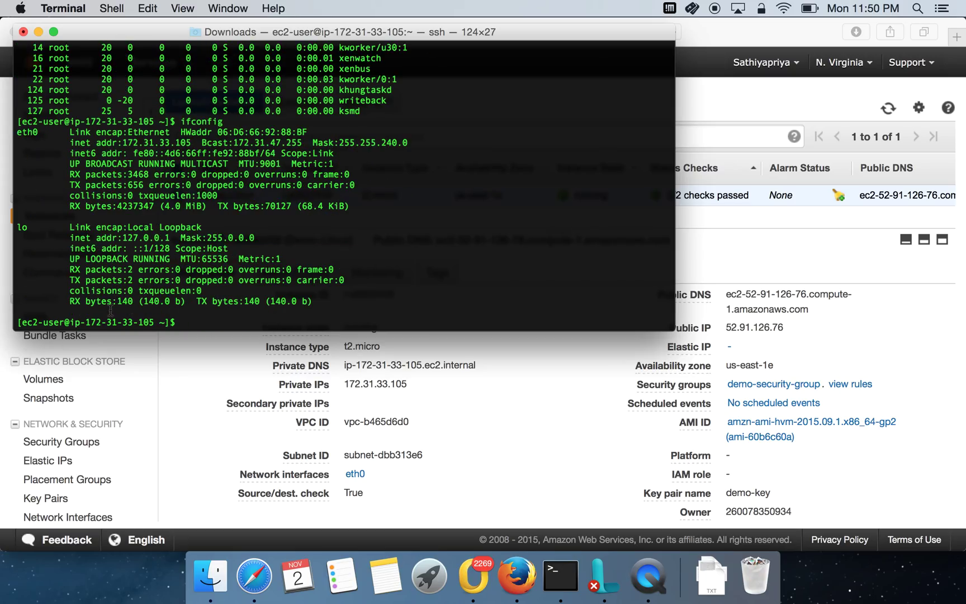
pyautogui.doubleClick(136, 143)
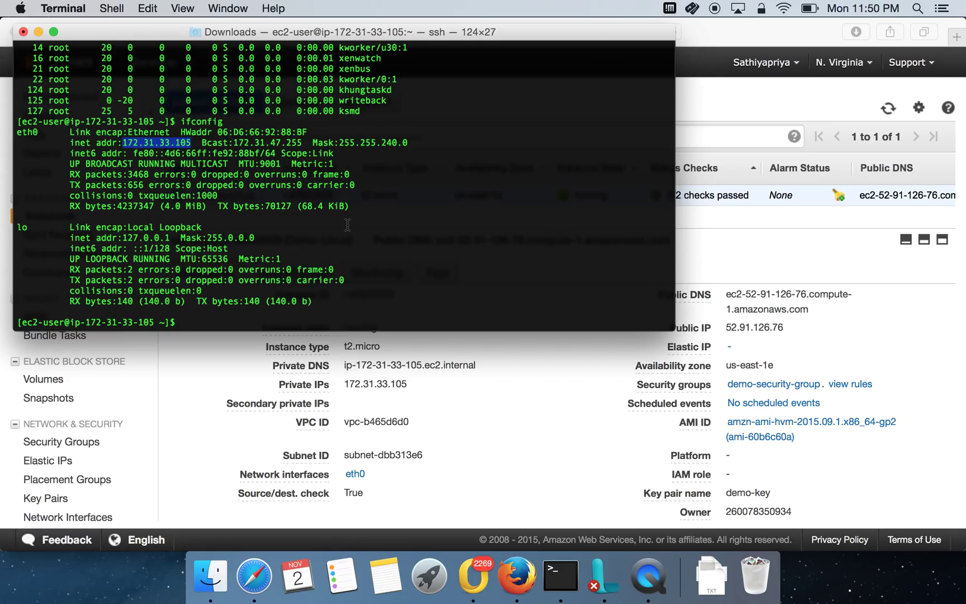
# - Switch to the root user with sudo su, checking the user identity with id before and after
pyautogui.write('id')
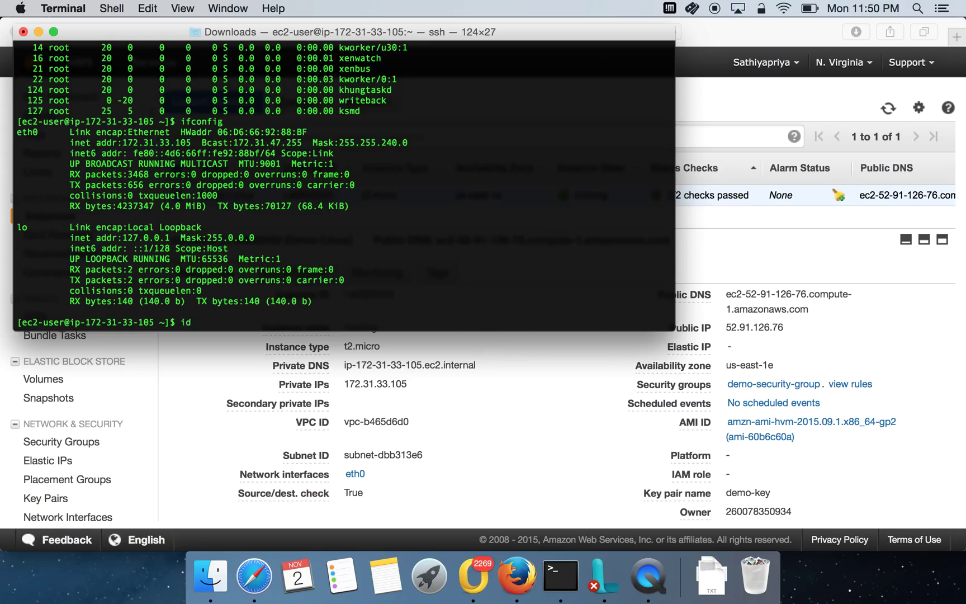
pyautogui.press('Return')
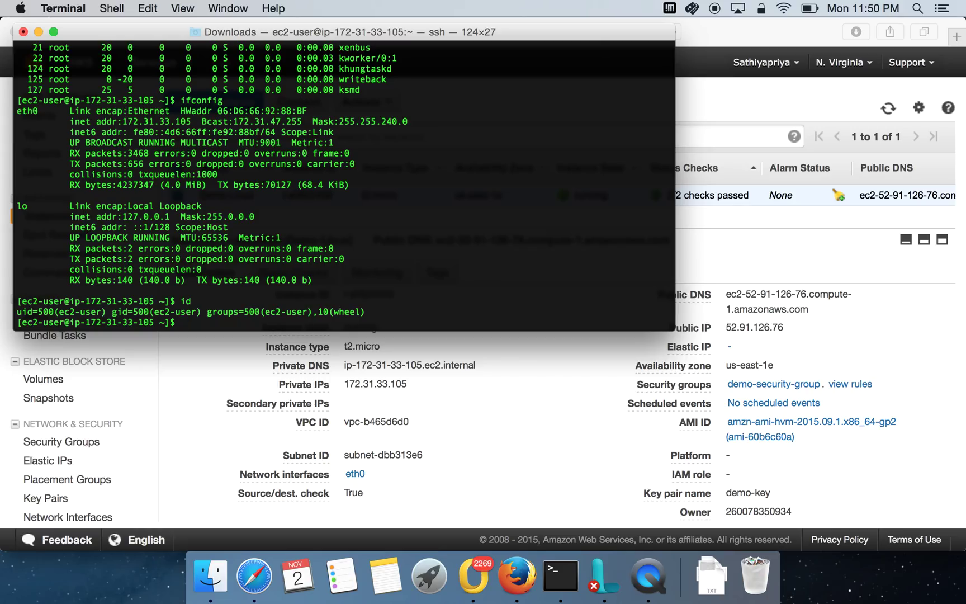
pyautogui.write('sudo su')
pyautogui.press('Return')
pyautogui.write('id')
pyautogui.press('Return')
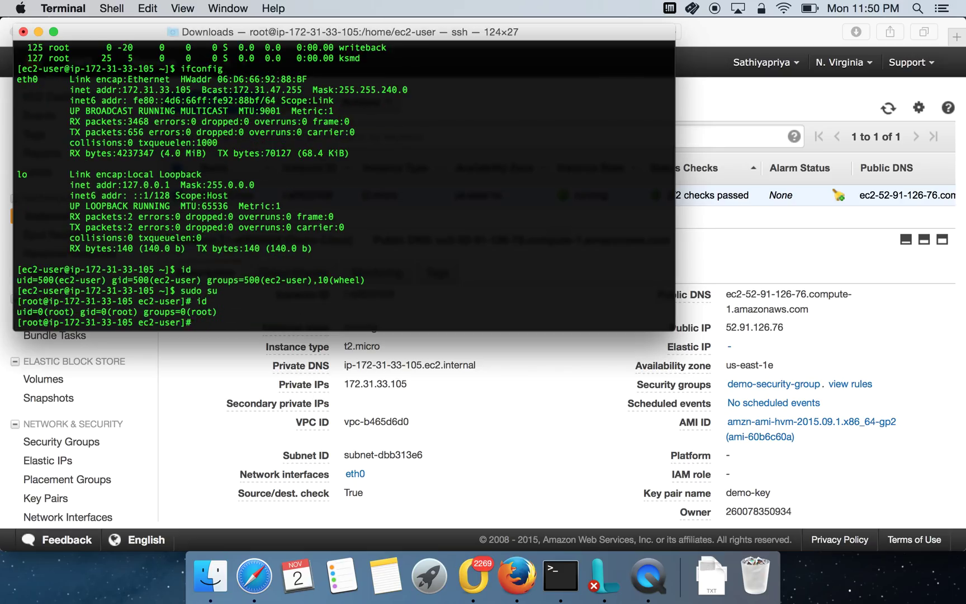
# - Shut the instance down with init 0, and refresh the instance list in the Safari EC2 console
pyautogui.write('init 0')
pyautogui.press('Return')
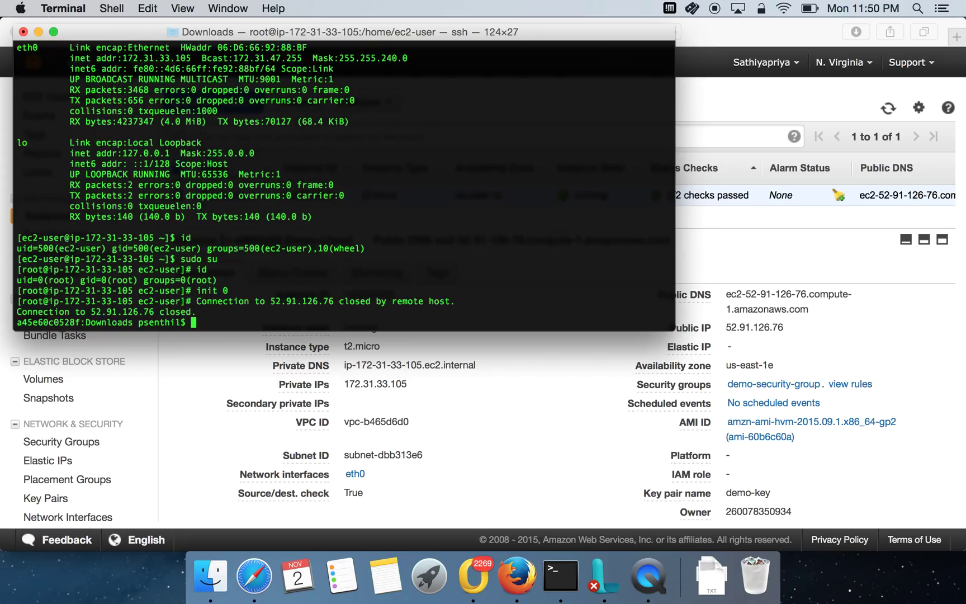
pyautogui.click(723, 338)
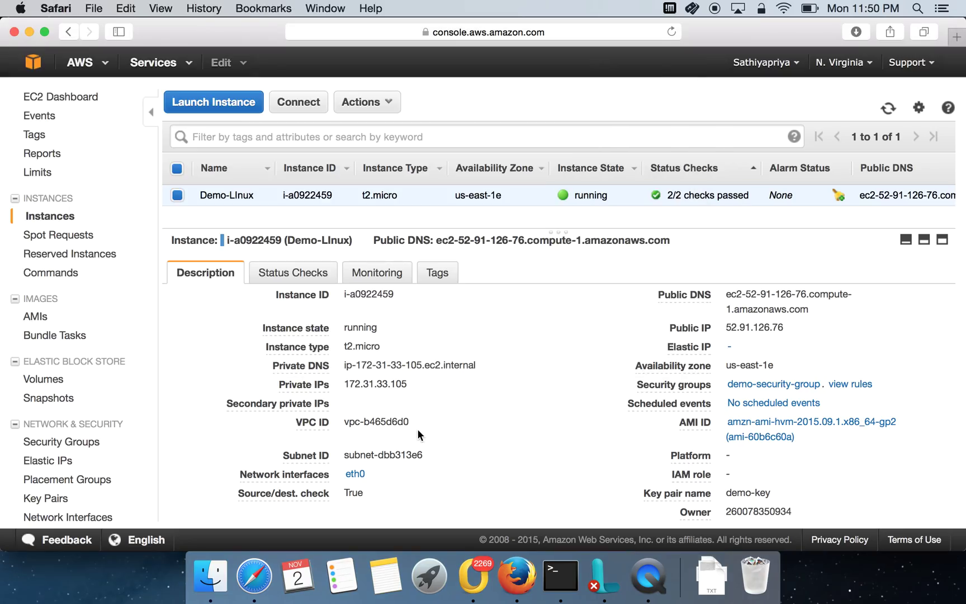
pyautogui.click(888, 108)
# - View the Connect To Your Instance instructions for Demo-LInux, highlight the example ssh command, and close them
pyautogui.click(372, 106)
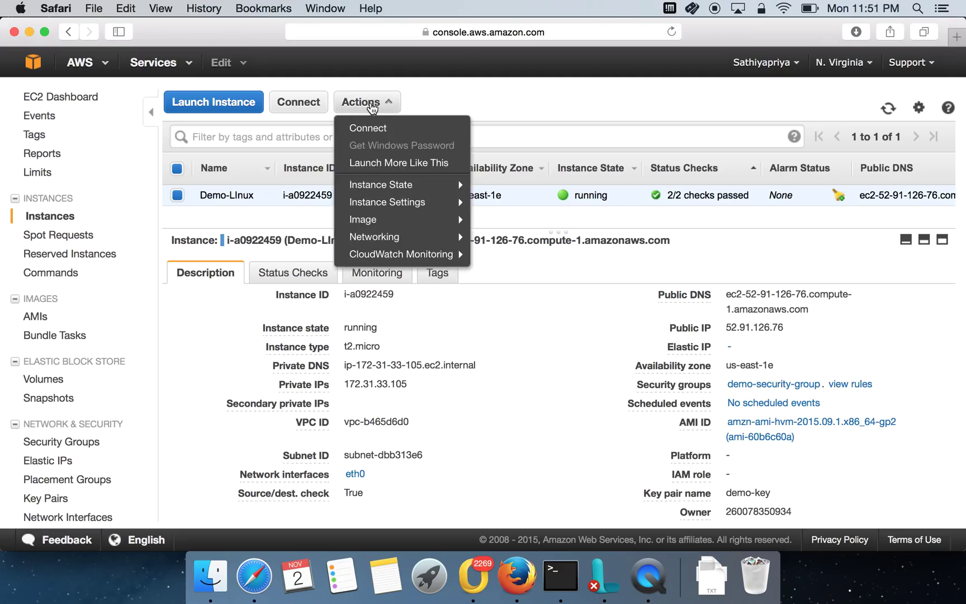
pyautogui.click(541, 108)
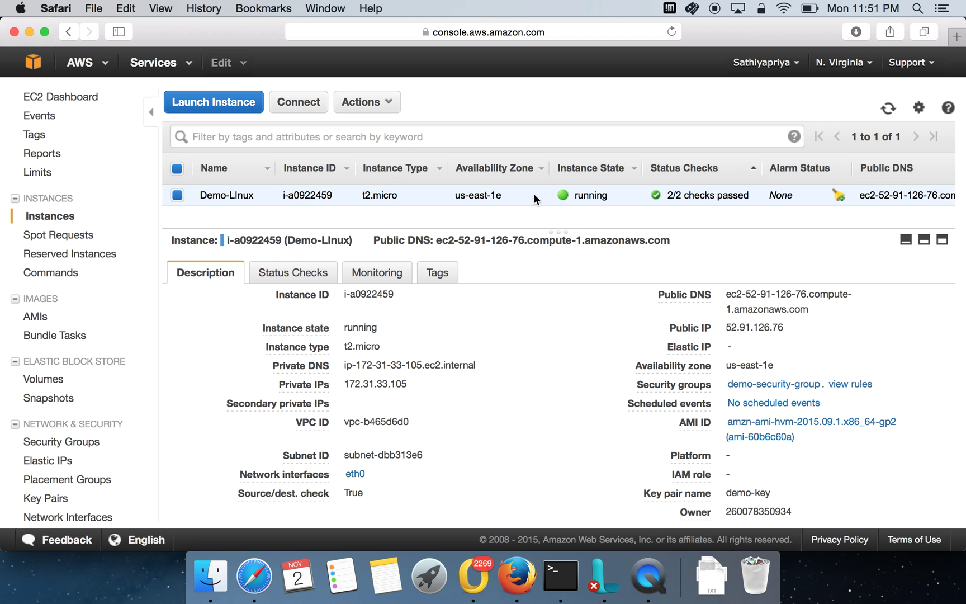
pyautogui.click(299, 103)
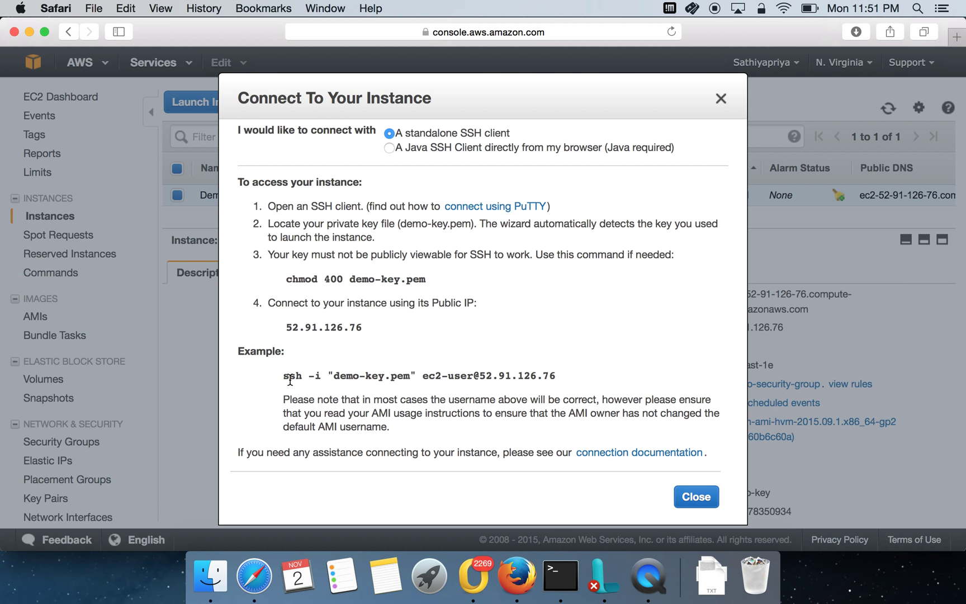
pyautogui.moveTo(279, 376); pyautogui.dragTo(574, 375)
pyautogui.click(587, 375)
pyautogui.moveTo(269, 376); pyautogui.dragTo(576, 378)
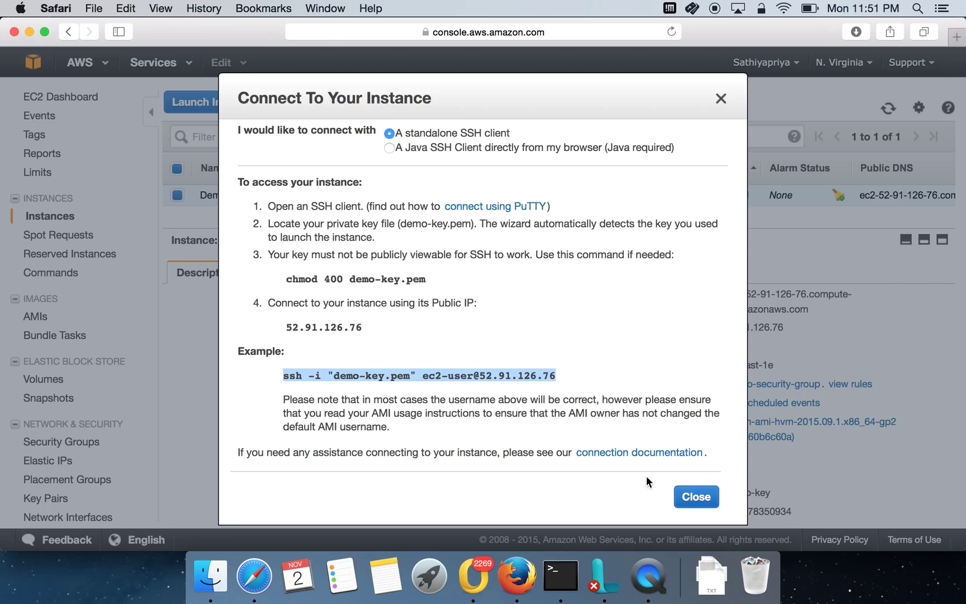
pyautogui.click(696, 497)
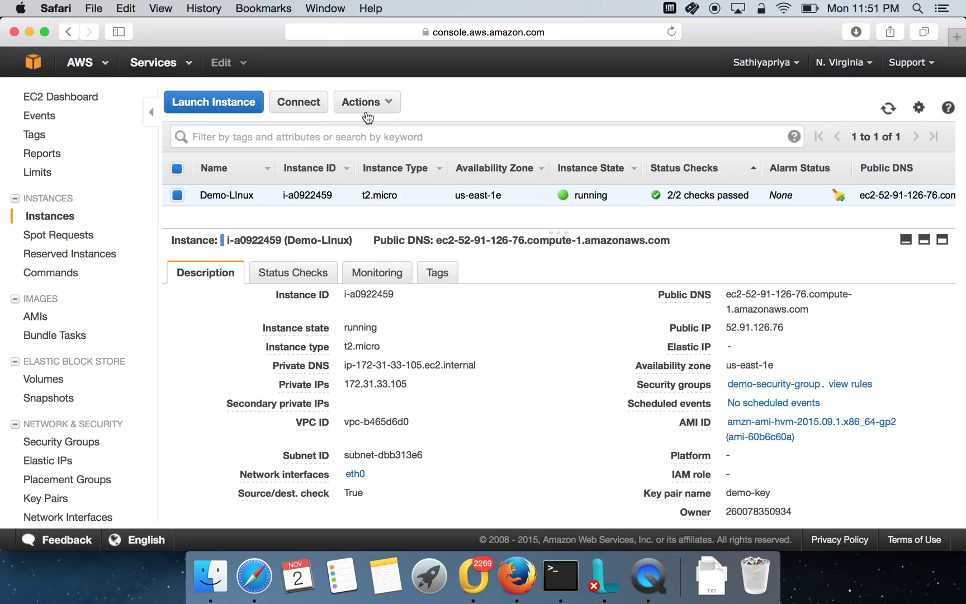
# - Look over the instance state actions for Demo-LInux, reopen its connection instructions from the actions, and dismiss them
pyautogui.click(384, 114)
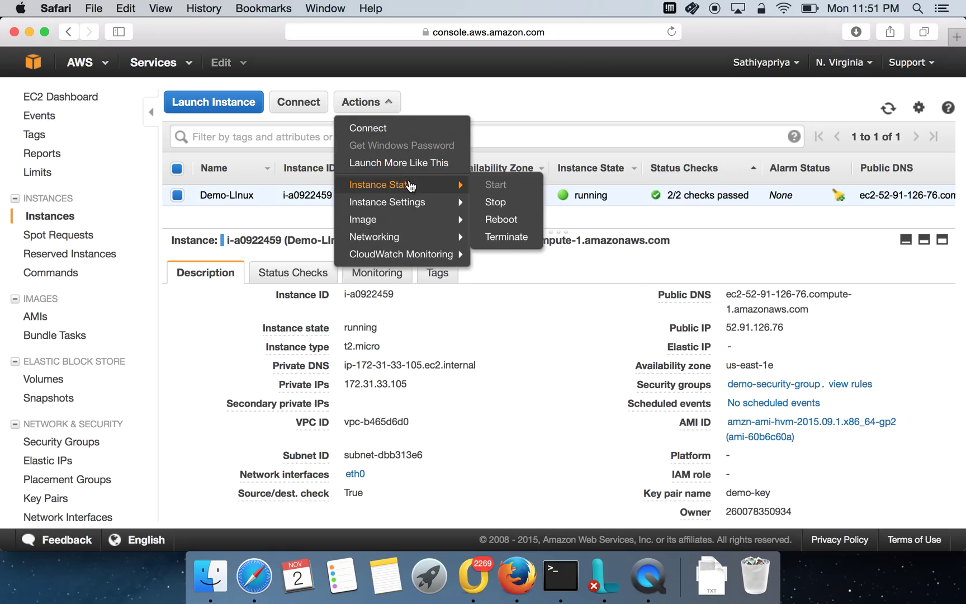
pyautogui.click(400, 132)
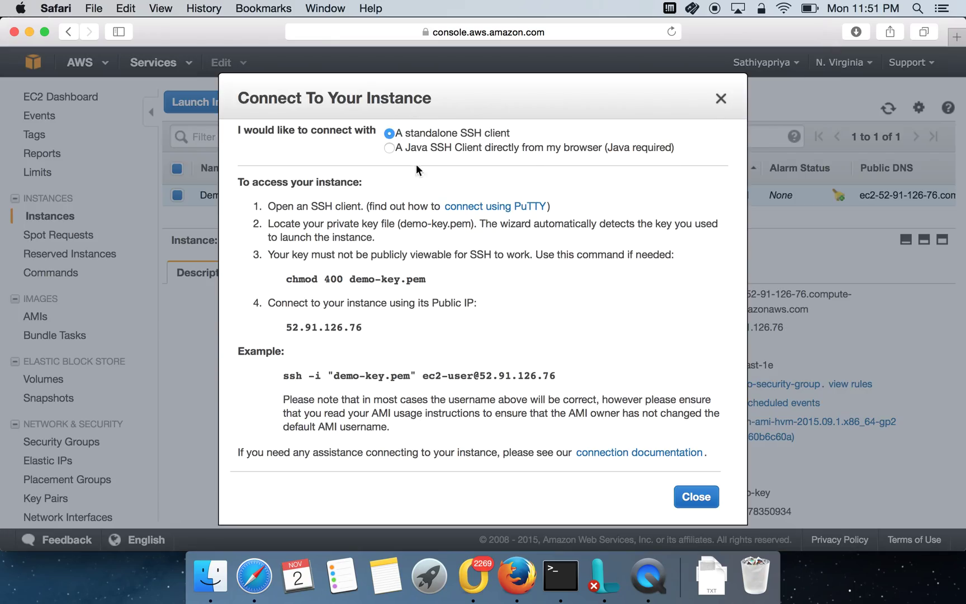
pyautogui.click(720, 103)
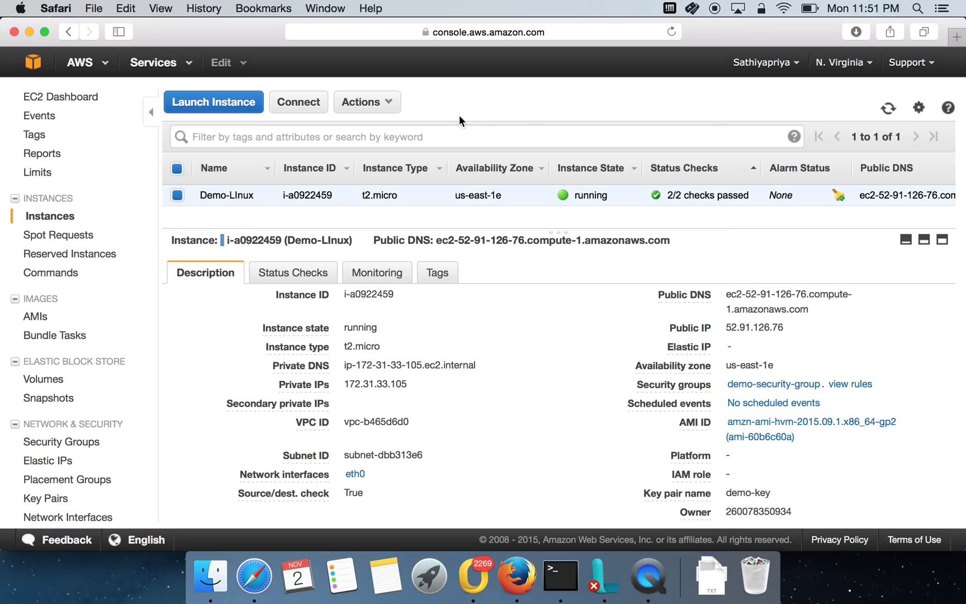
# - Look over the instance state and instance settings actions for Demo-LInux, and open its system log
pyautogui.click(363, 103)
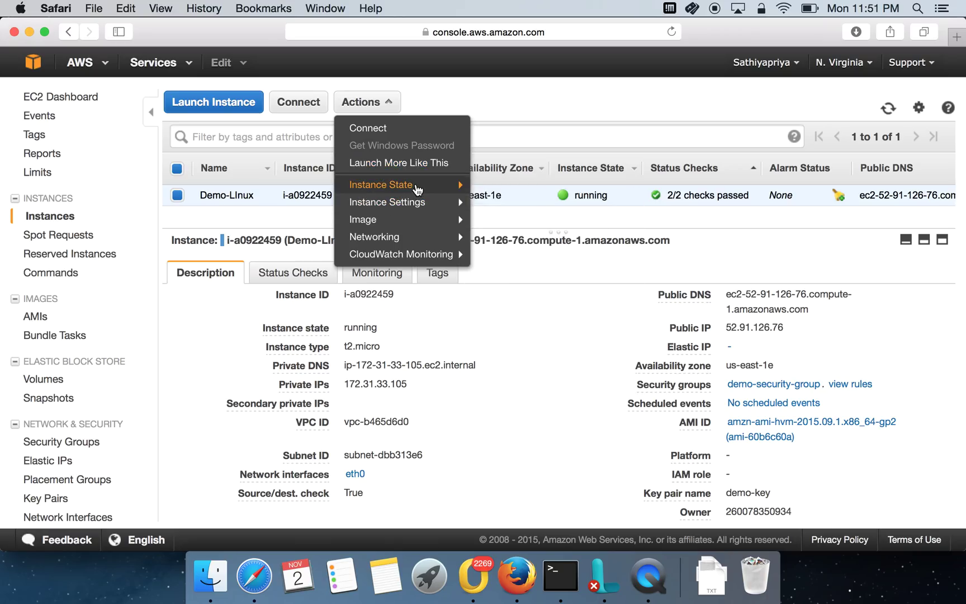
pyautogui.moveTo(413, 187)
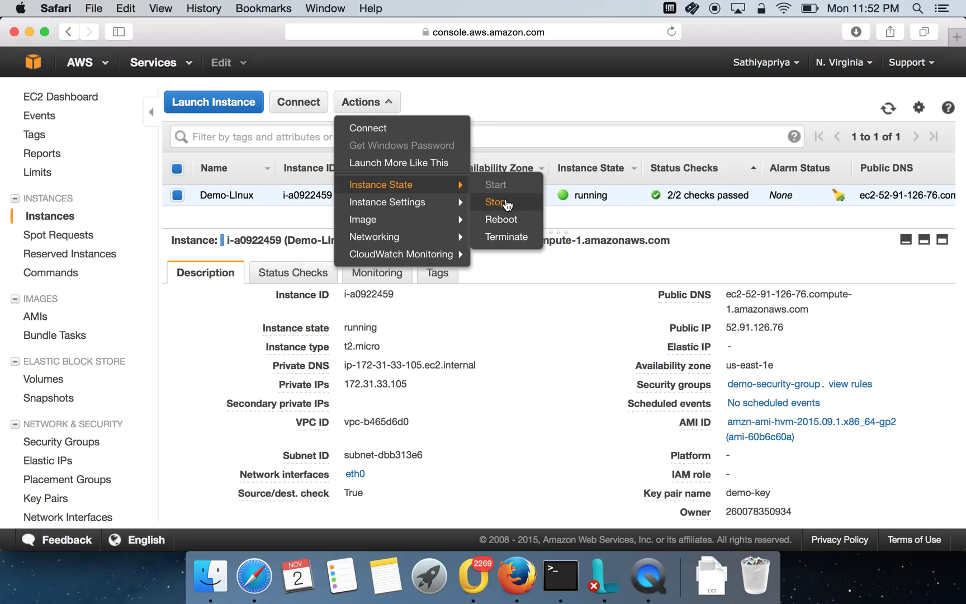
pyautogui.moveTo(672, 295)
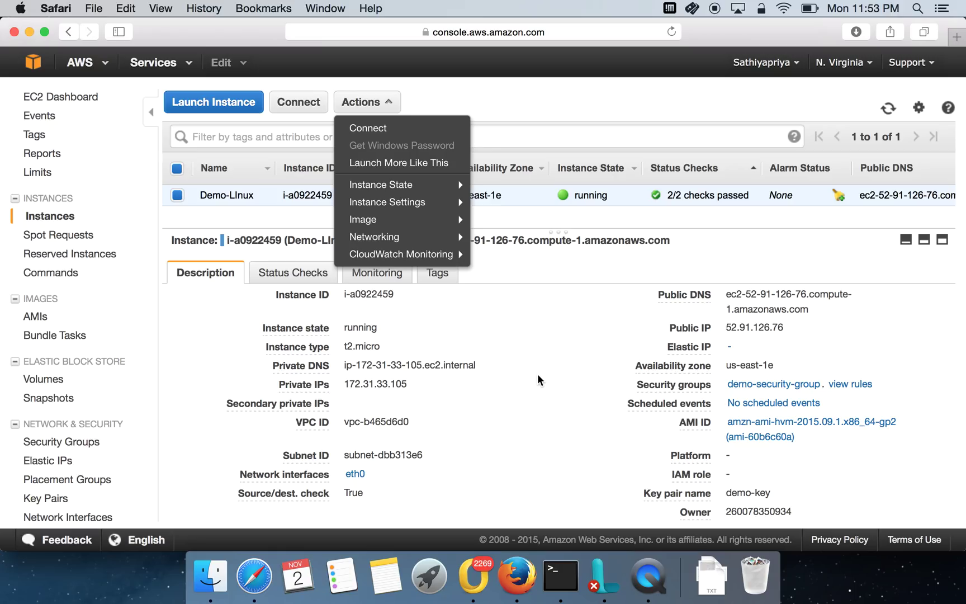
pyautogui.moveTo(419, 212)
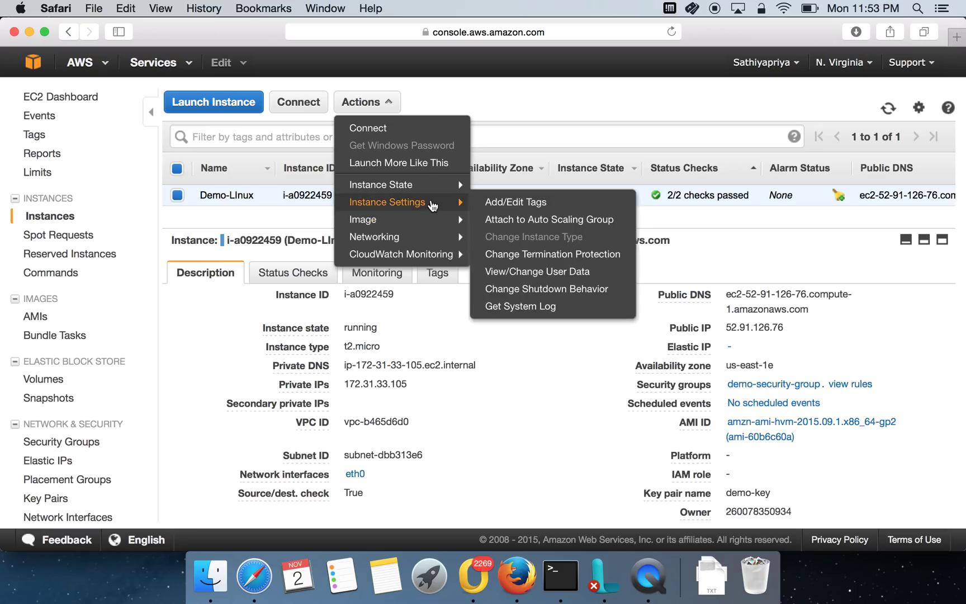
pyautogui.moveTo(431, 188)
pyautogui.moveTo(459, 203)
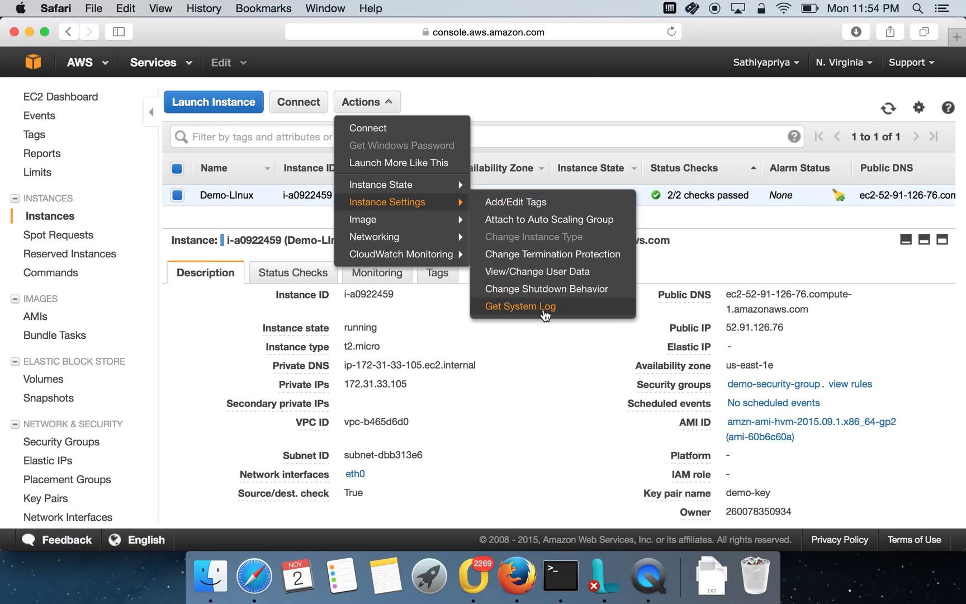
pyautogui.click(531, 307)
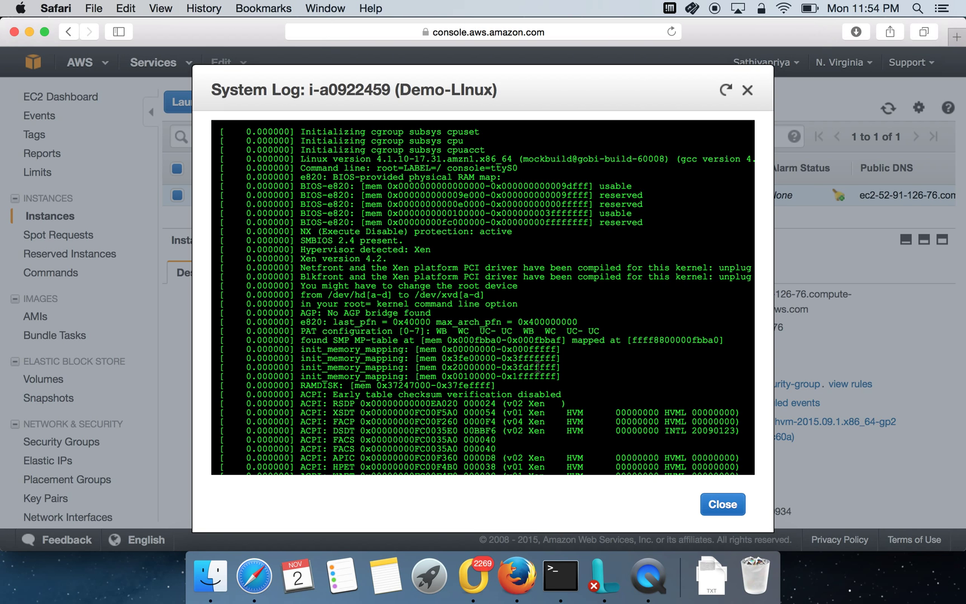
# - Read through the Demo-LInux system log from the kernel boot messages to the last entries and back to the beginning
pyautogui.scroll(-5, 542, 380)
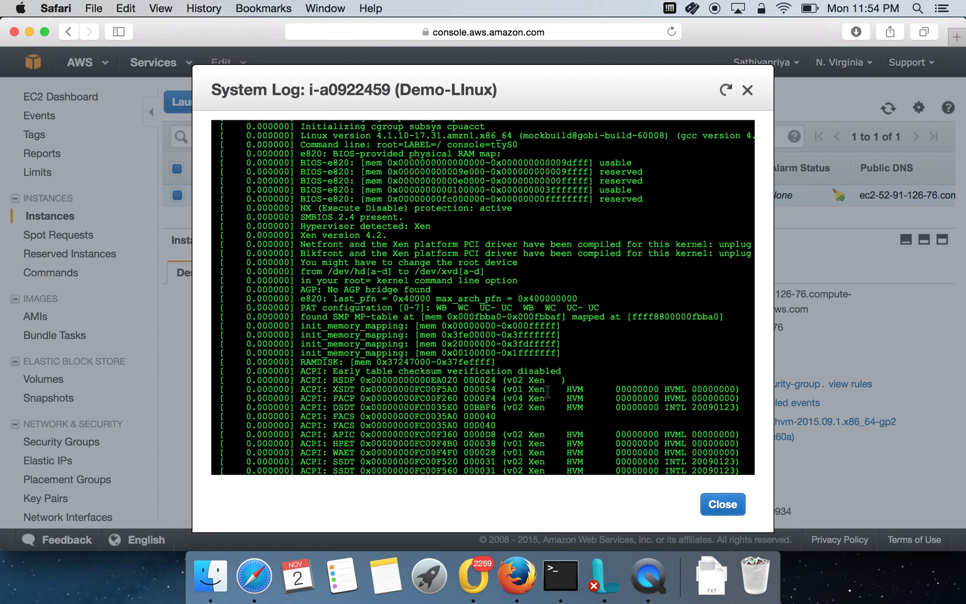
pyautogui.scroll(-3, 547, 389)
pyautogui.scroll(10, 548, 391)
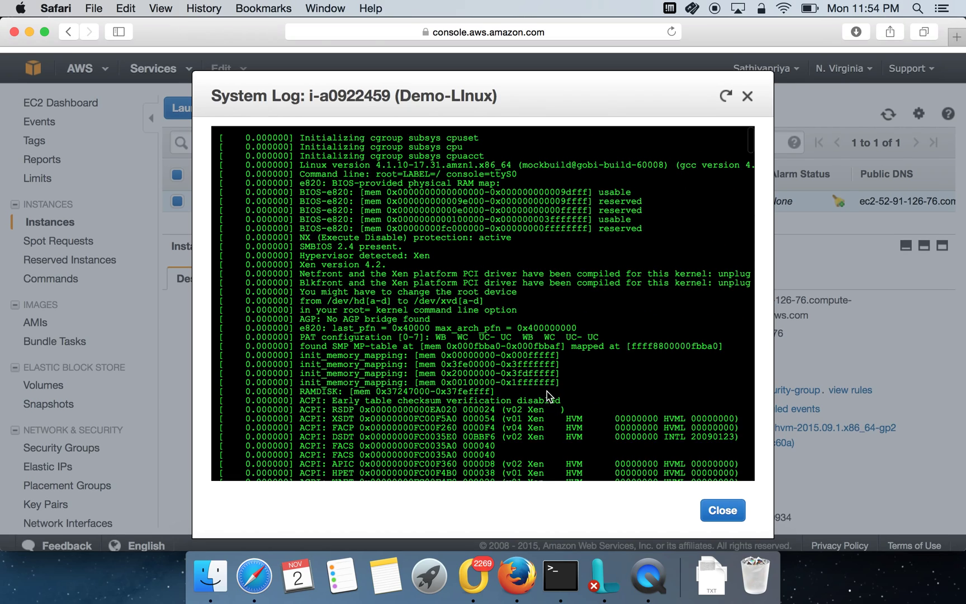
pyautogui.scroll(-10, 536, 392)
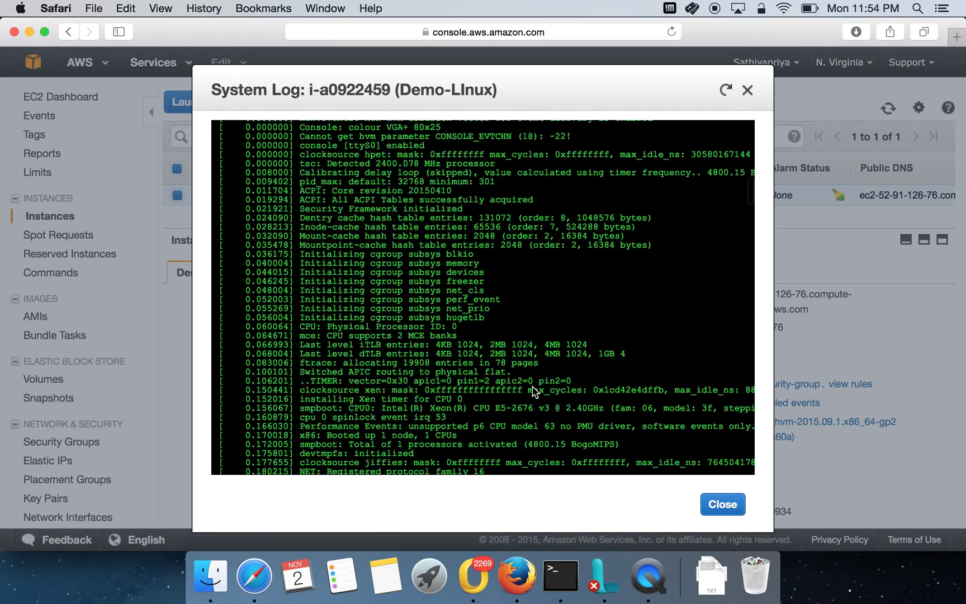
pyautogui.scroll(-15, 535, 392)
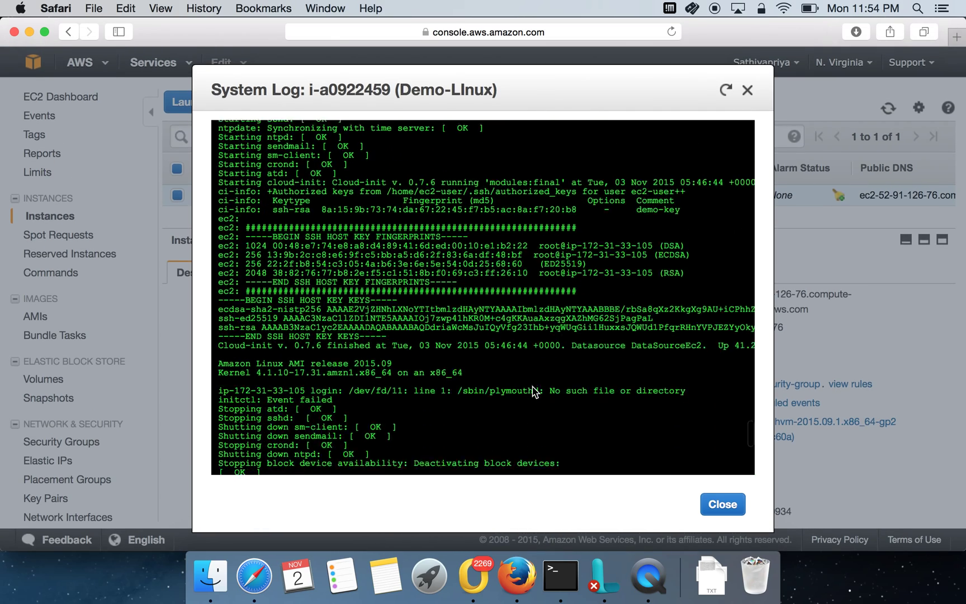
pyautogui.scroll(-8, 534, 392)
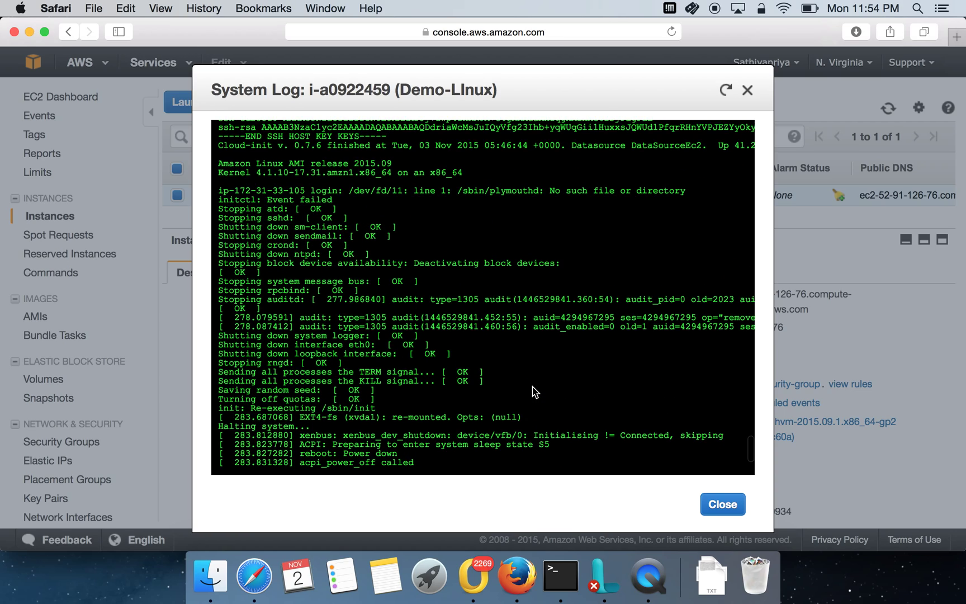
pyautogui.scroll(15, 533, 391)
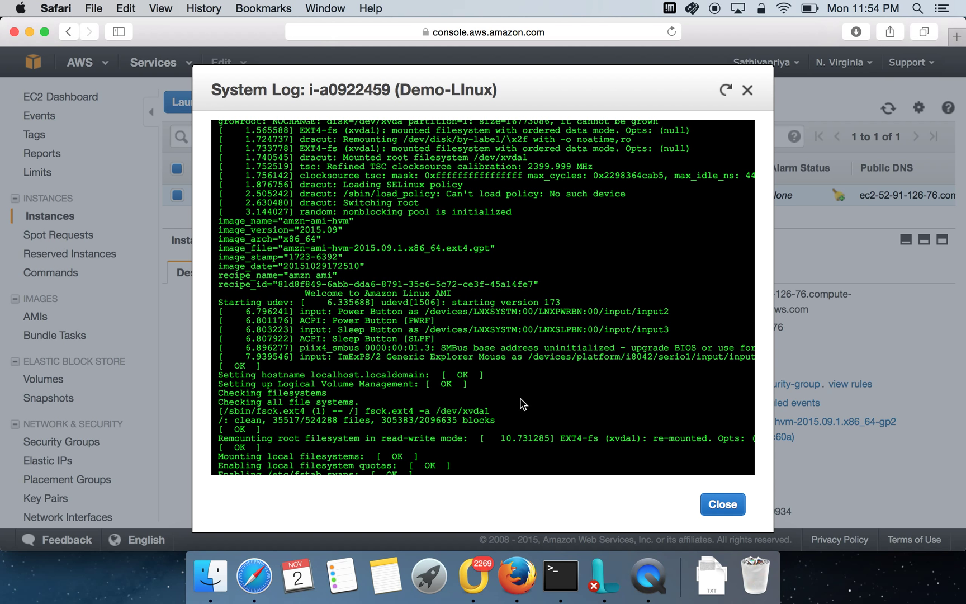
pyautogui.scroll(10, 522, 402)
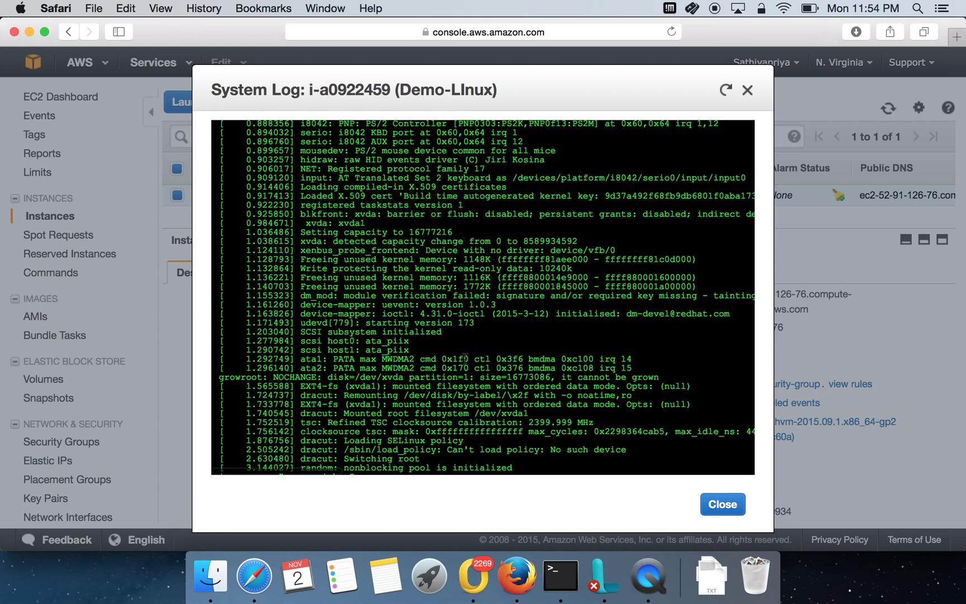
pyautogui.scroll(-10, 497, 394)
pyautogui.scroll(15, 499, 398)
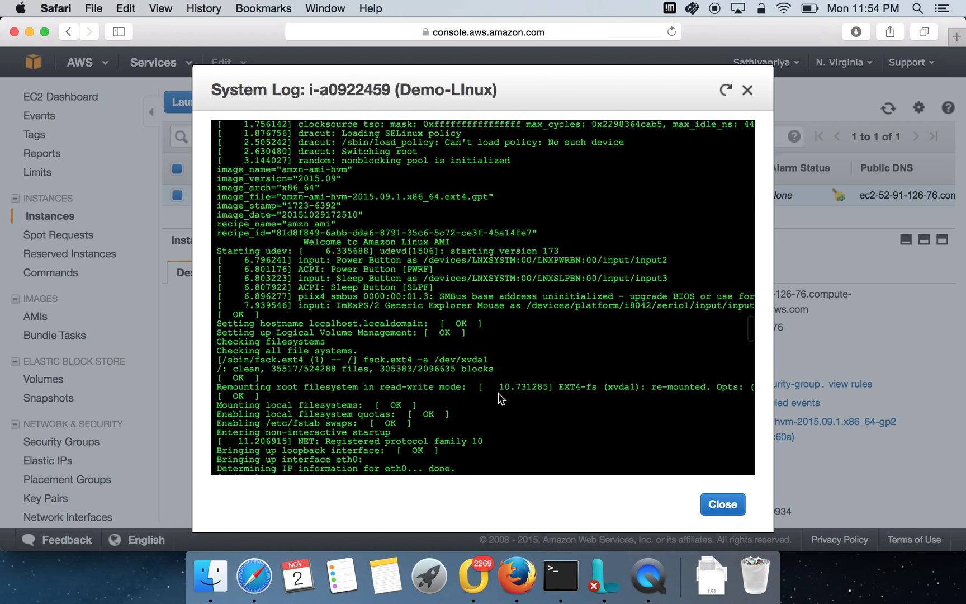
pyautogui.scroll(15, 499, 398)
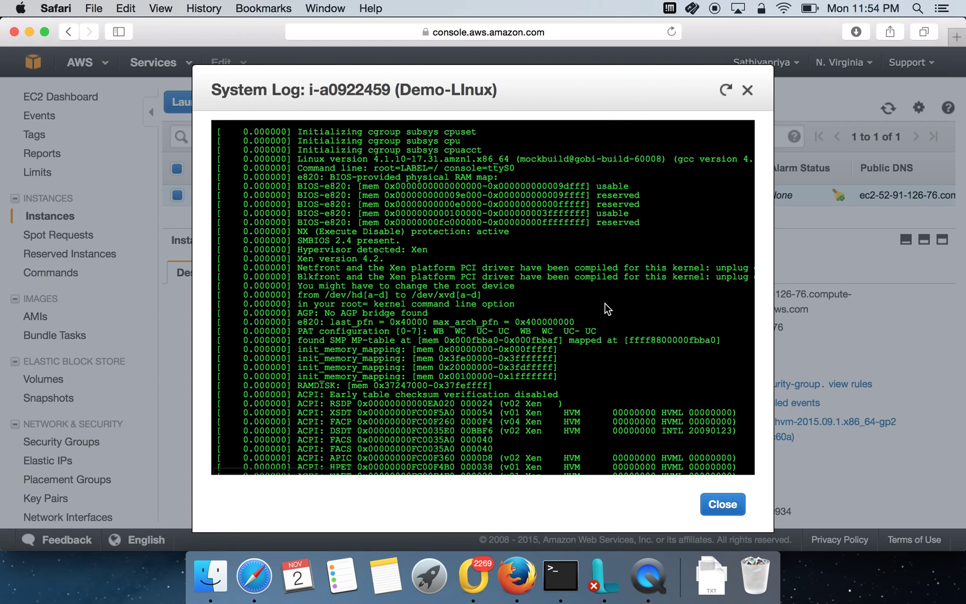
# - Refresh the Demo-LInux system log, read it through to the last entries, and close it
pyautogui.click(728, 93)
pyautogui.scroll(-10, 624, 288)
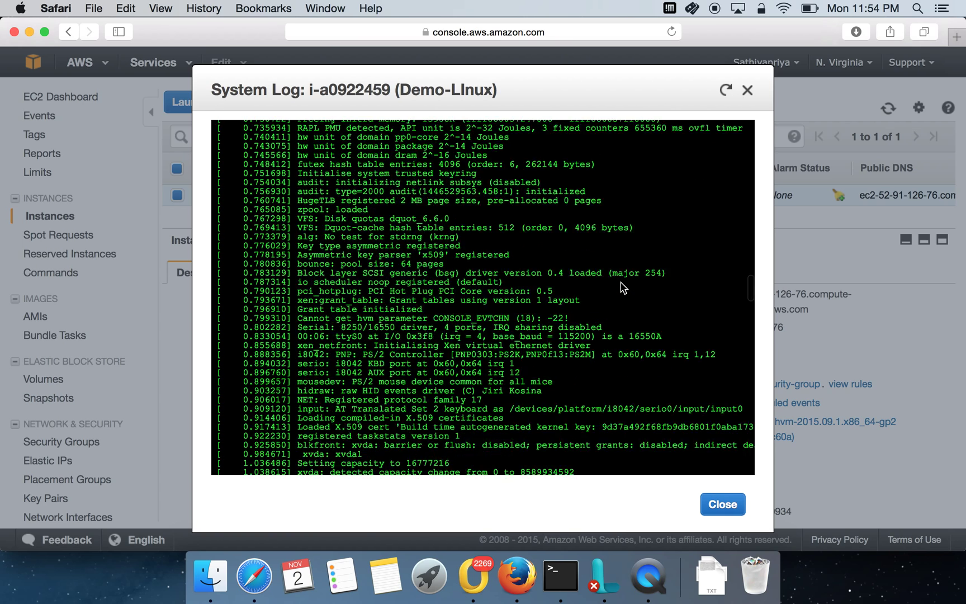
pyautogui.scroll(-6, 623, 289)
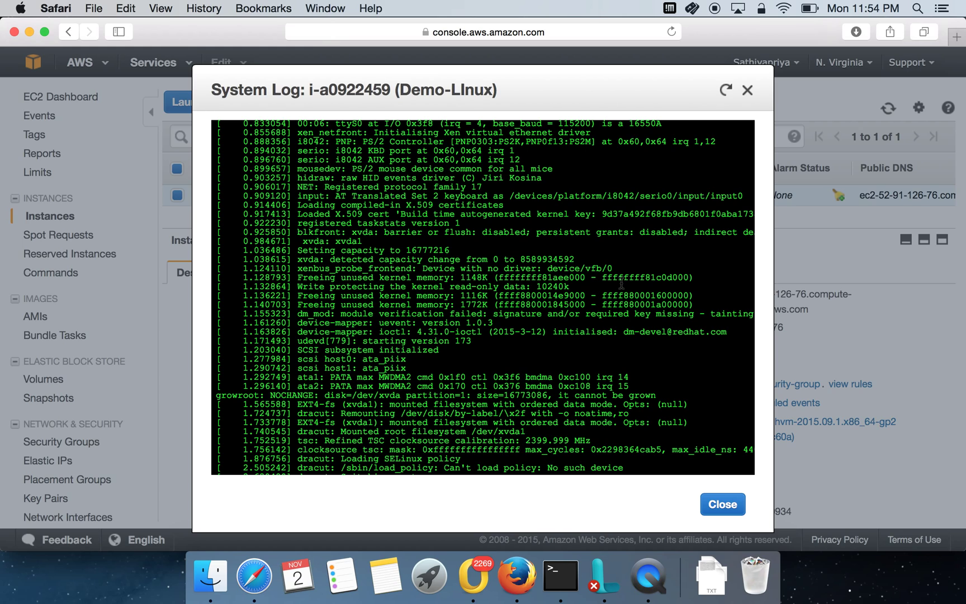
pyautogui.scroll(-20, 573, 363)
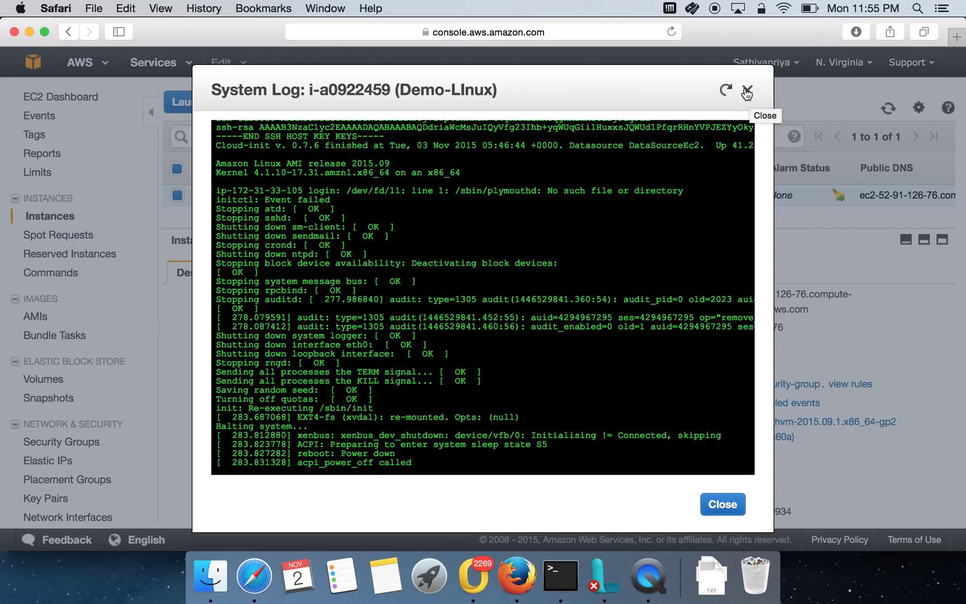
pyautogui.click(747, 93)
pyautogui.click(384, 110)
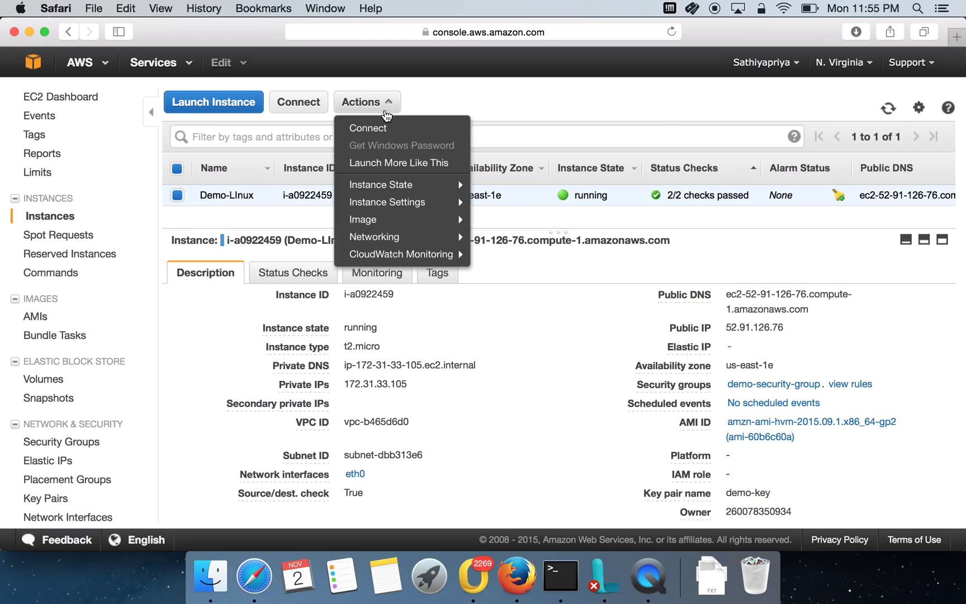
pyautogui.moveTo(423, 224)
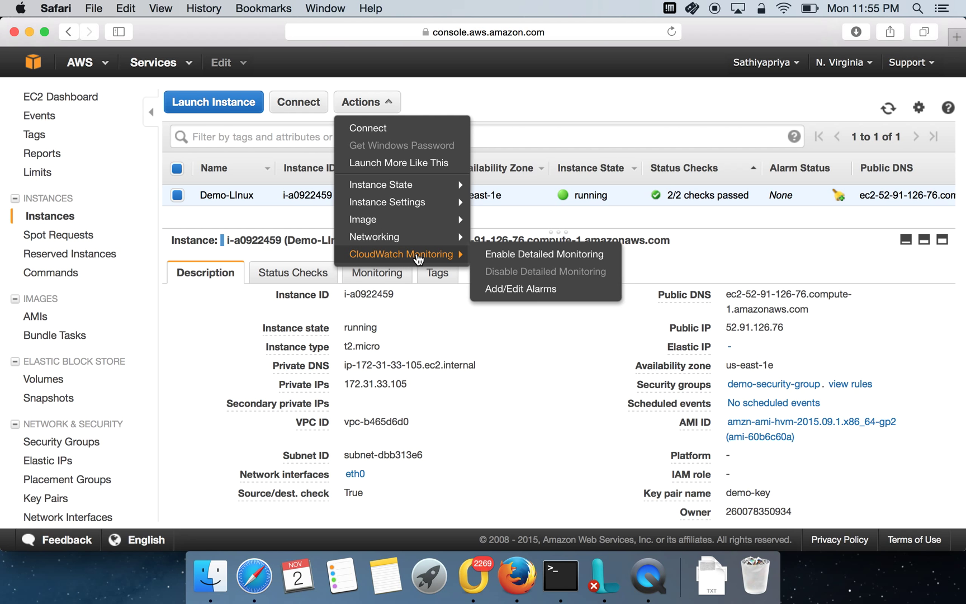
pyautogui.click(519, 442)
pyautogui.scroll(-10, 520, 441)
pyautogui.scroll(10, 520, 440)
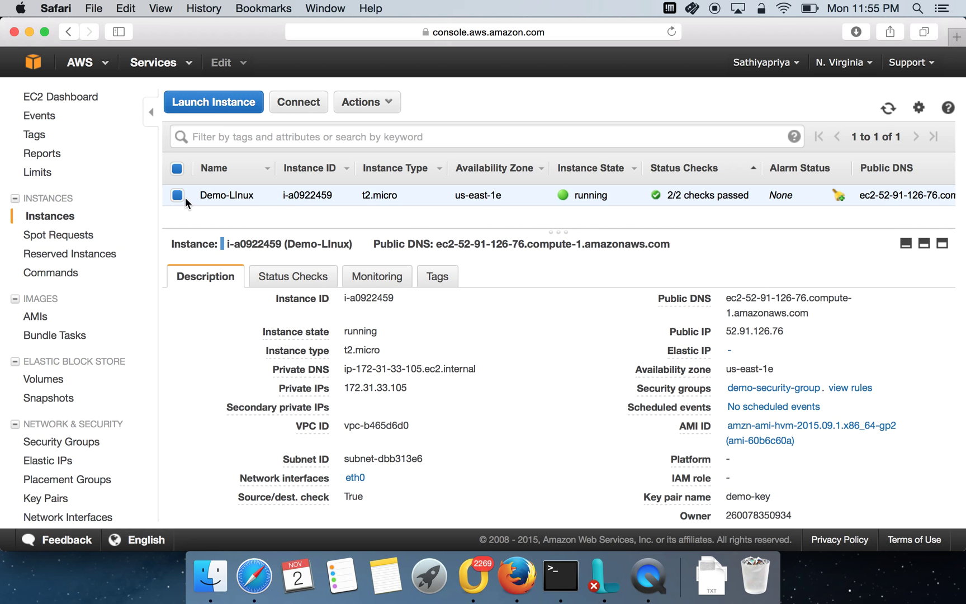
# - Stop the running Demo-LInux instance and confirm the stop
pyautogui.click(367, 102)
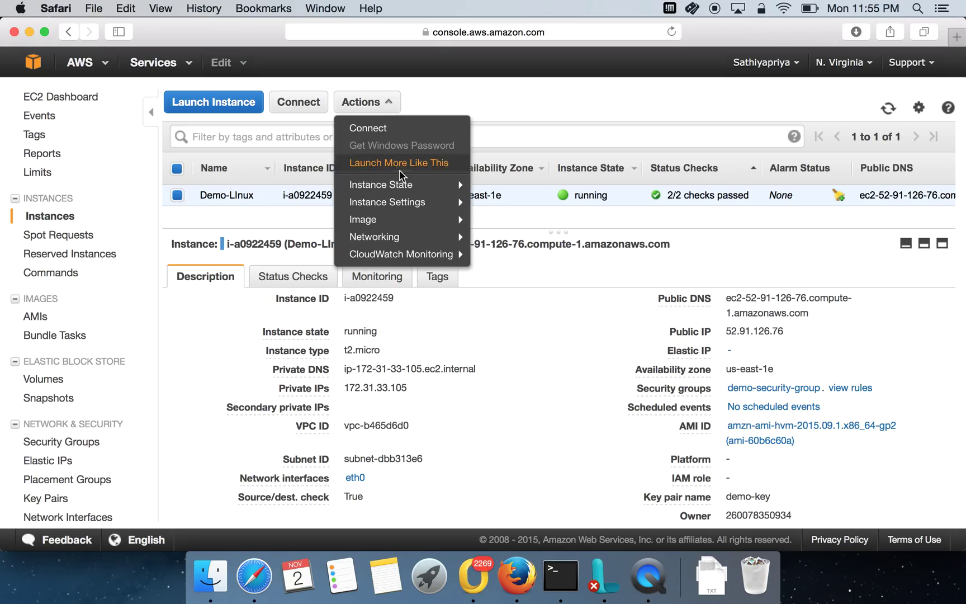
pyautogui.moveTo(408, 188)
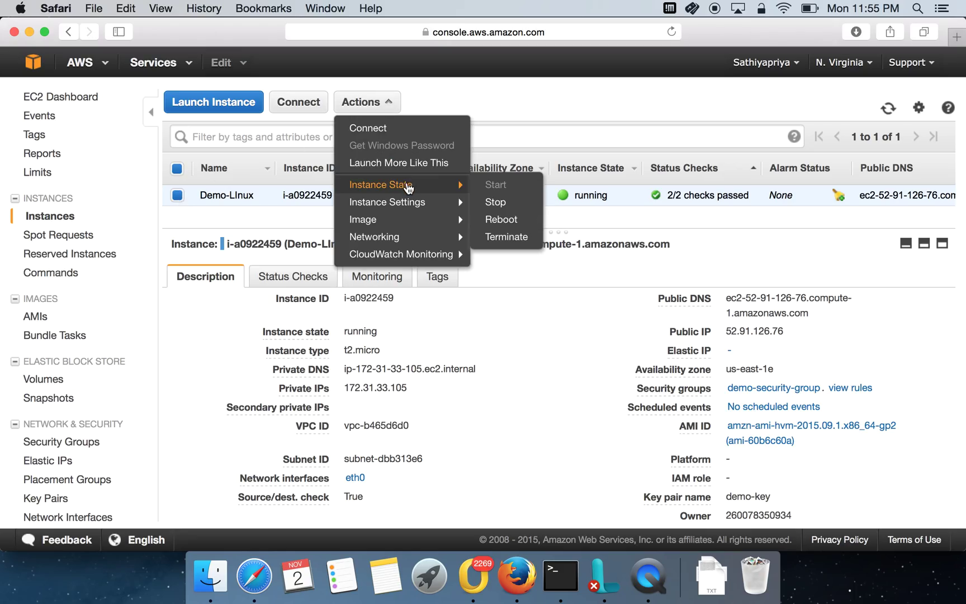
pyautogui.click(507, 202)
pyautogui.click(625, 385)
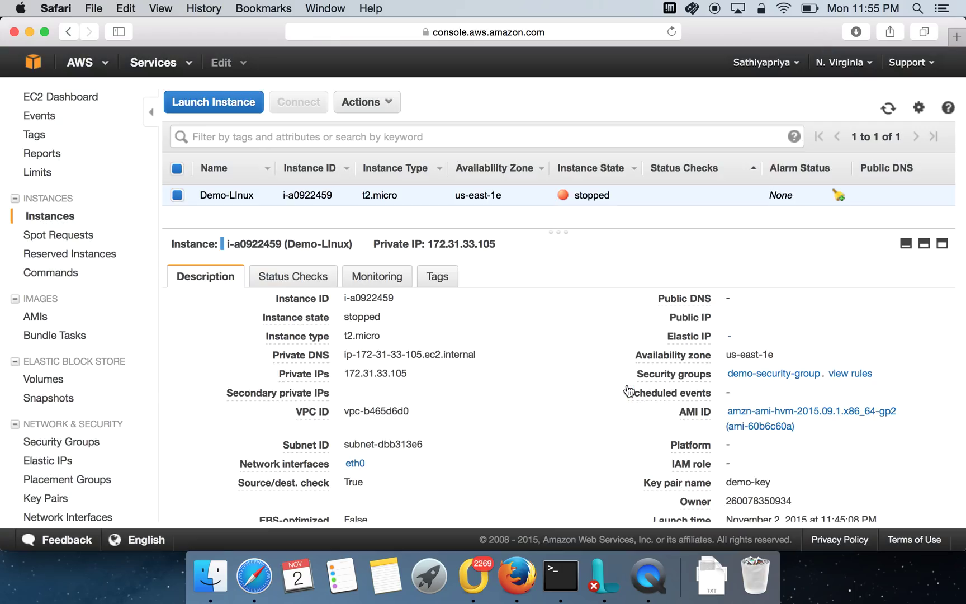
# - Try to terminate the stopped Demo-LInux instance twice, dismissing the Terminate Instances dialog each time
pyautogui.click(389, 108)
pyautogui.moveTo(421, 184)
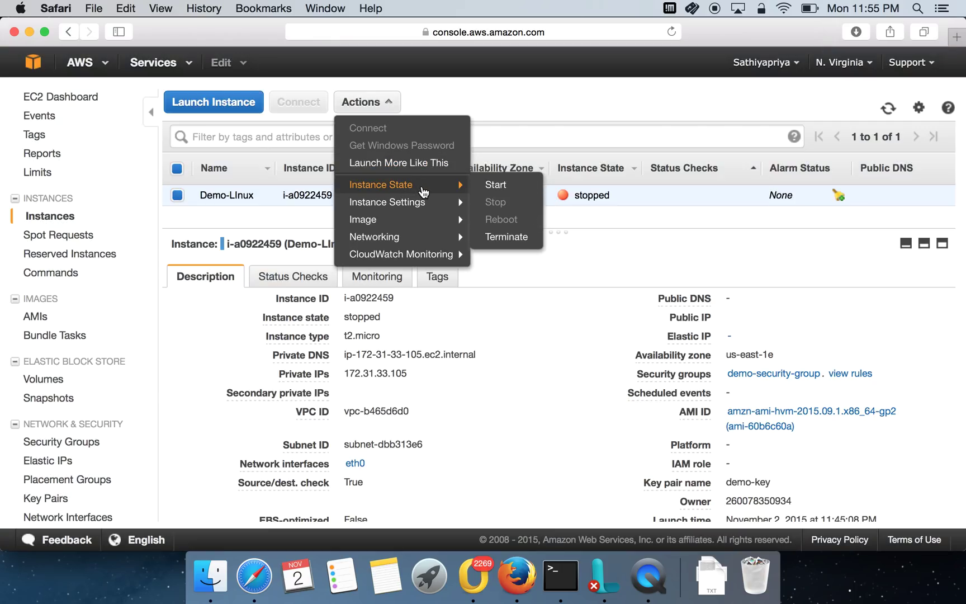
pyautogui.click(523, 238)
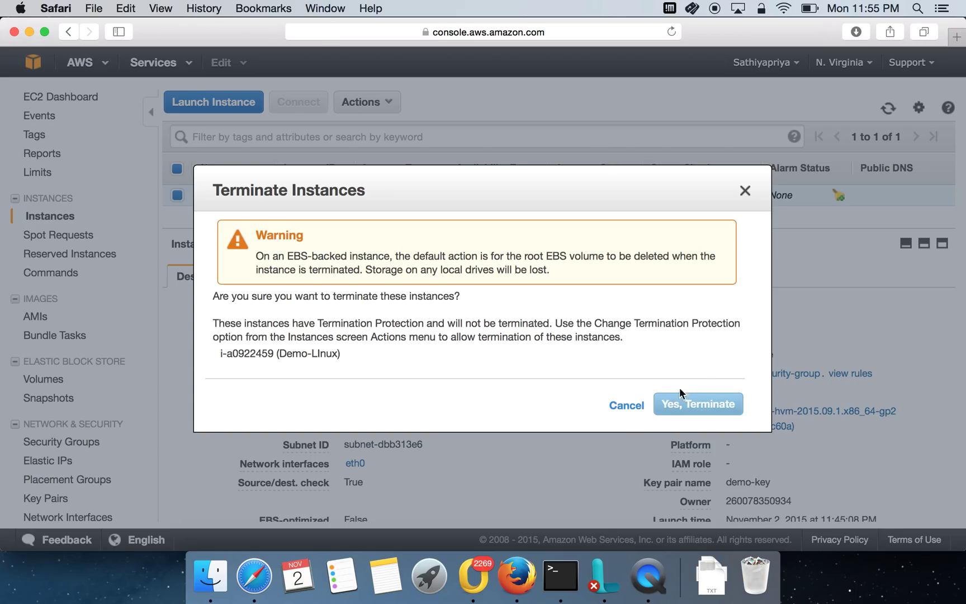
pyautogui.click(638, 407)
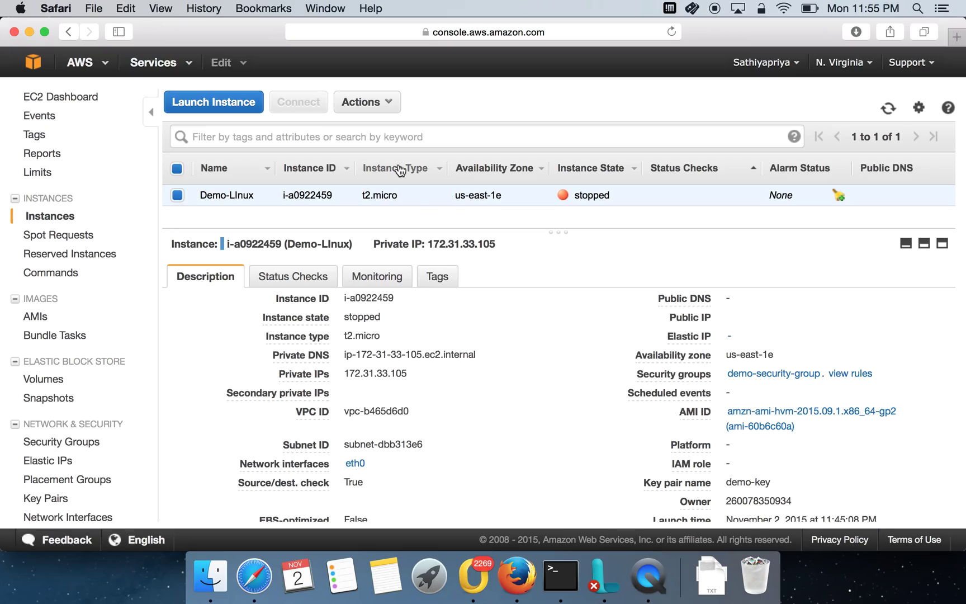
pyautogui.click(384, 110)
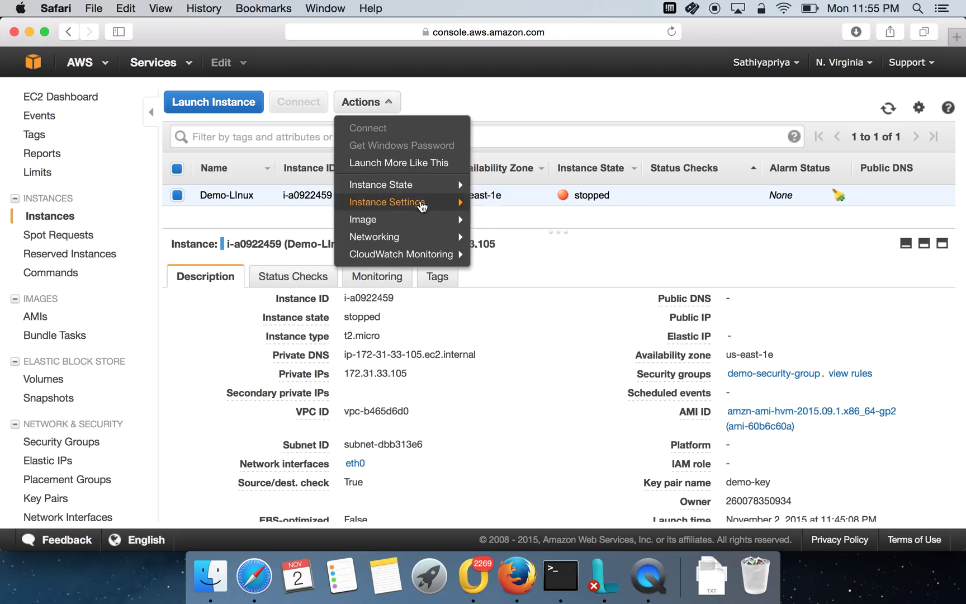
pyautogui.moveTo(454, 187)
pyautogui.click(503, 237)
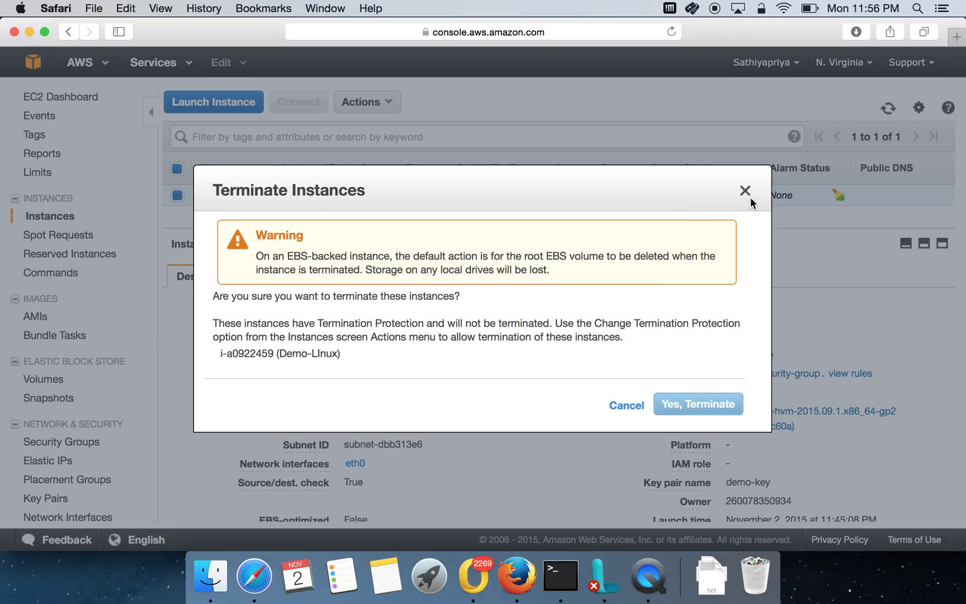
pyautogui.click(746, 195)
# - Disable termination protection for the Demo-LInux instance in its instance settings
pyautogui.click(385, 110)
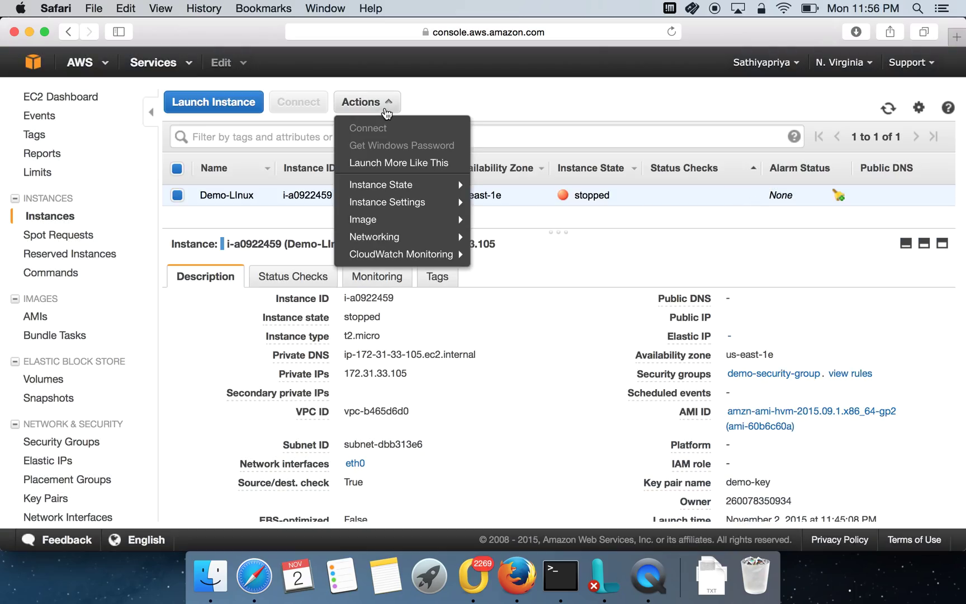
pyautogui.moveTo(426, 207)
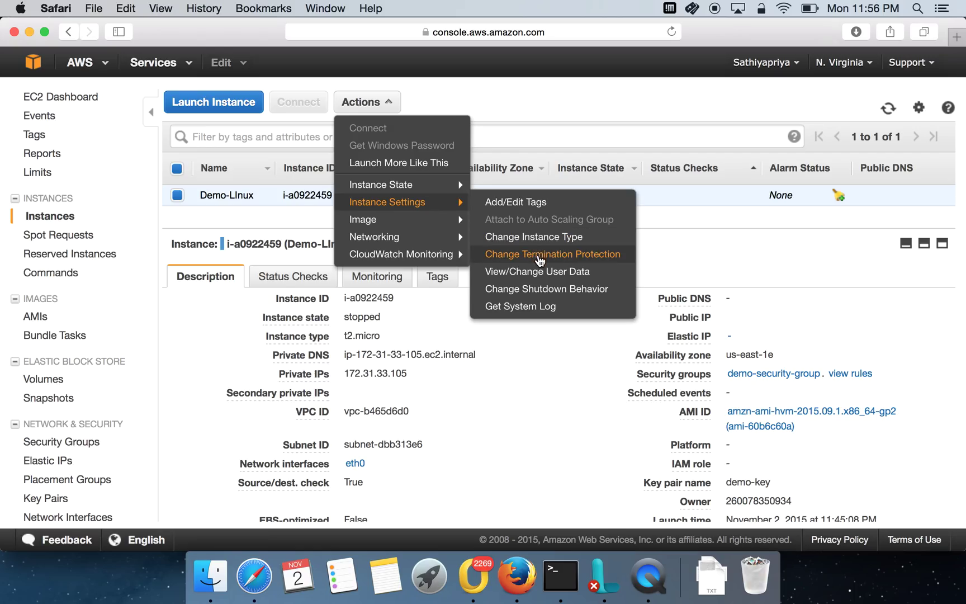
pyautogui.click(554, 255)
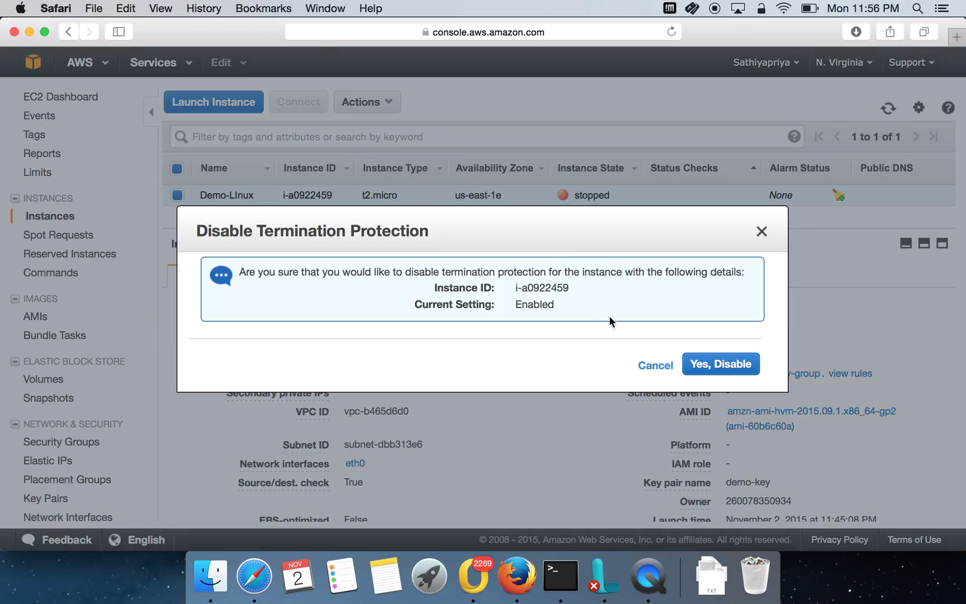
pyautogui.click(695, 368)
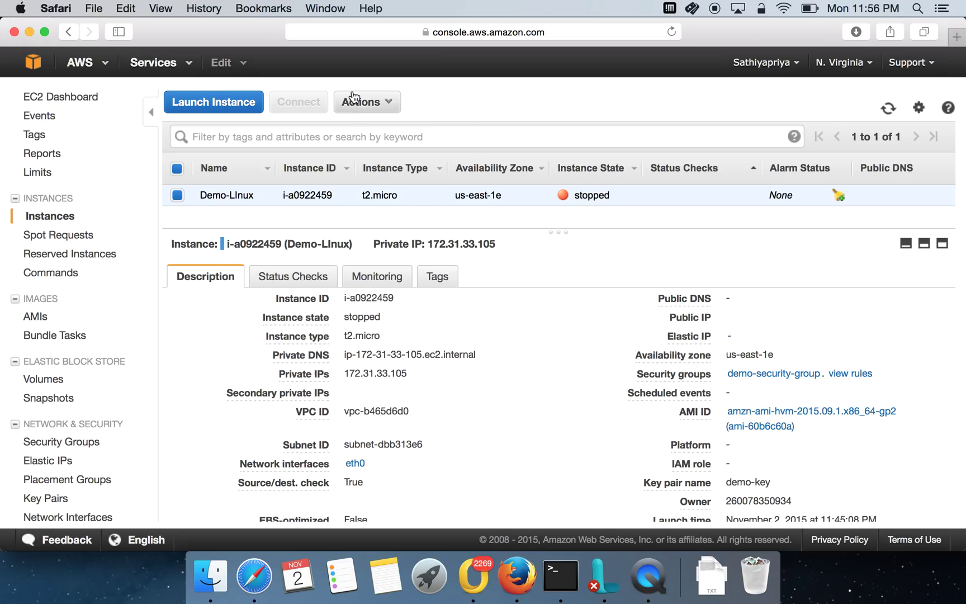
# - Terminate the stopped Demo-LInux instance, confirm the termination, and refresh the instance list to update its state
pyautogui.click(374, 107)
pyautogui.moveTo(408, 188)
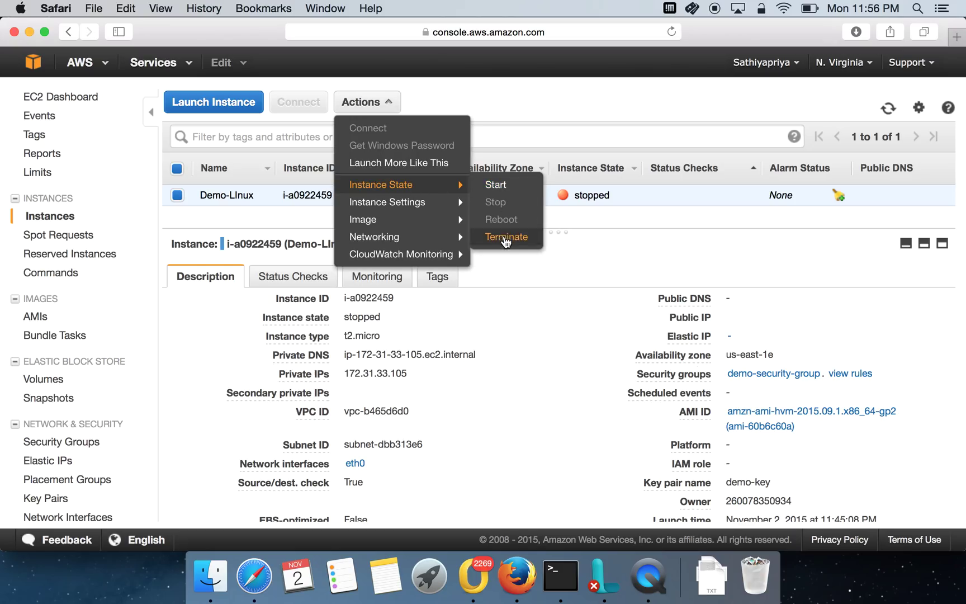
pyautogui.click(506, 243)
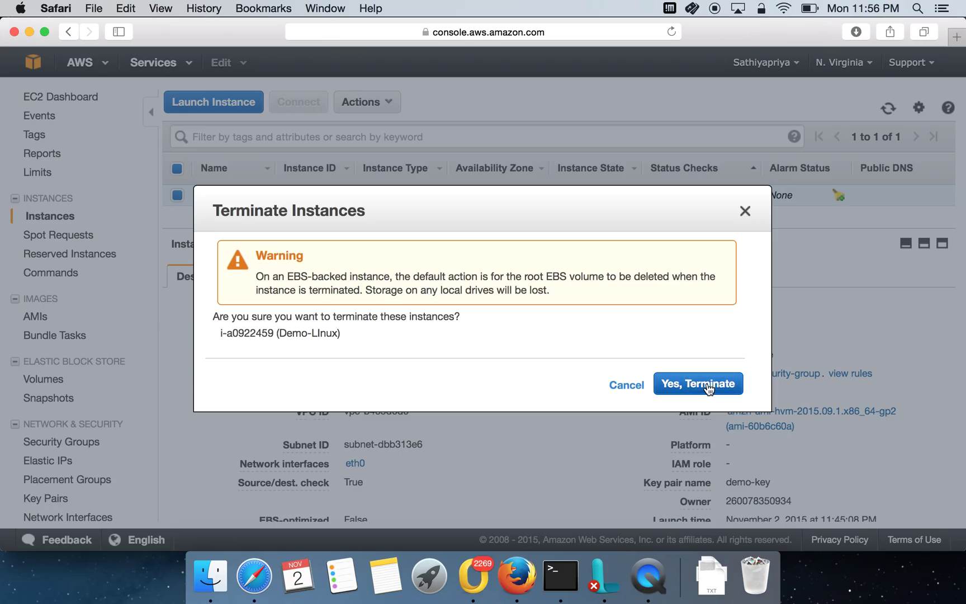
pyautogui.click(709, 388)
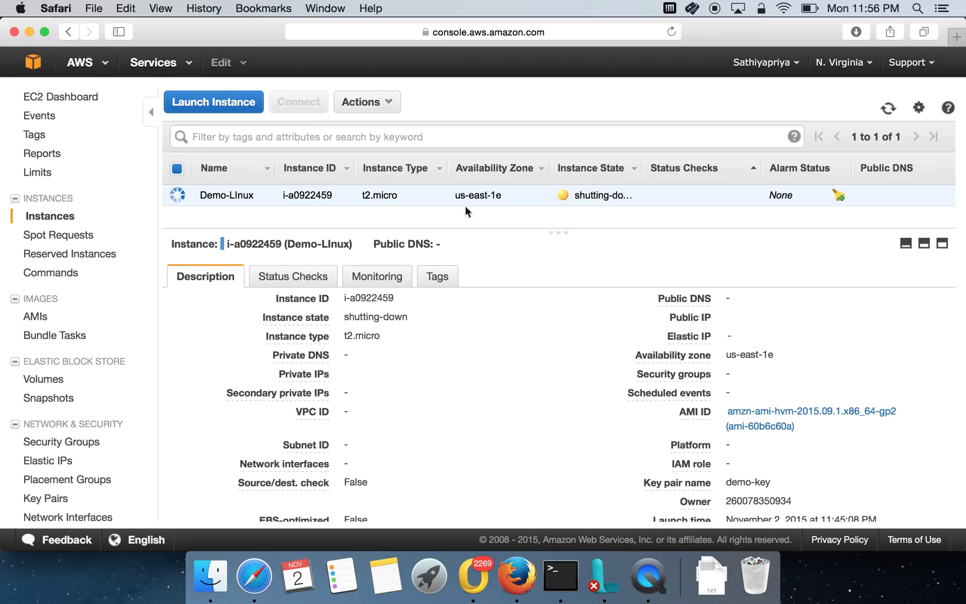
pyautogui.click(889, 109)
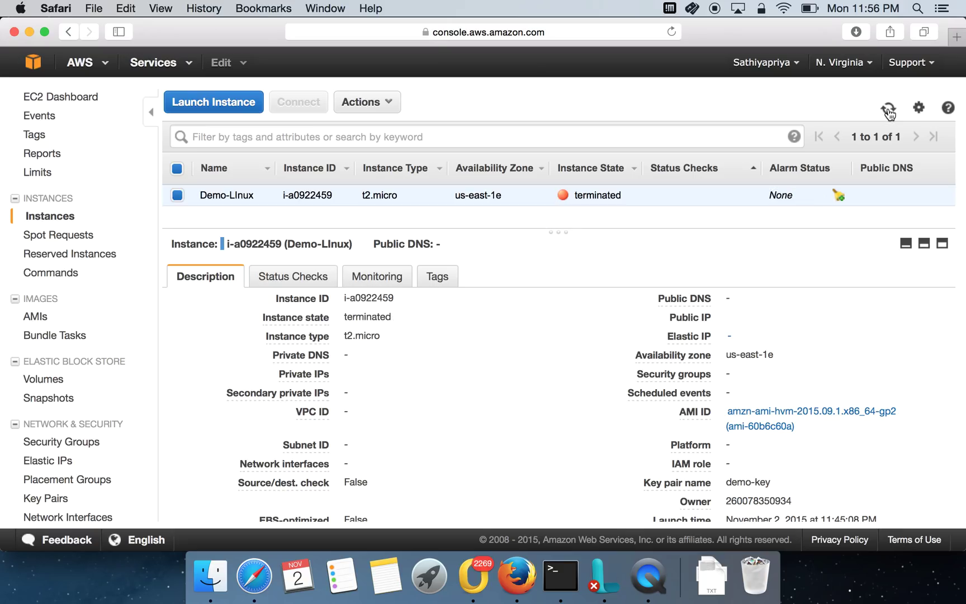
pyautogui.click(887, 106)
pyautogui.click(663, 584)
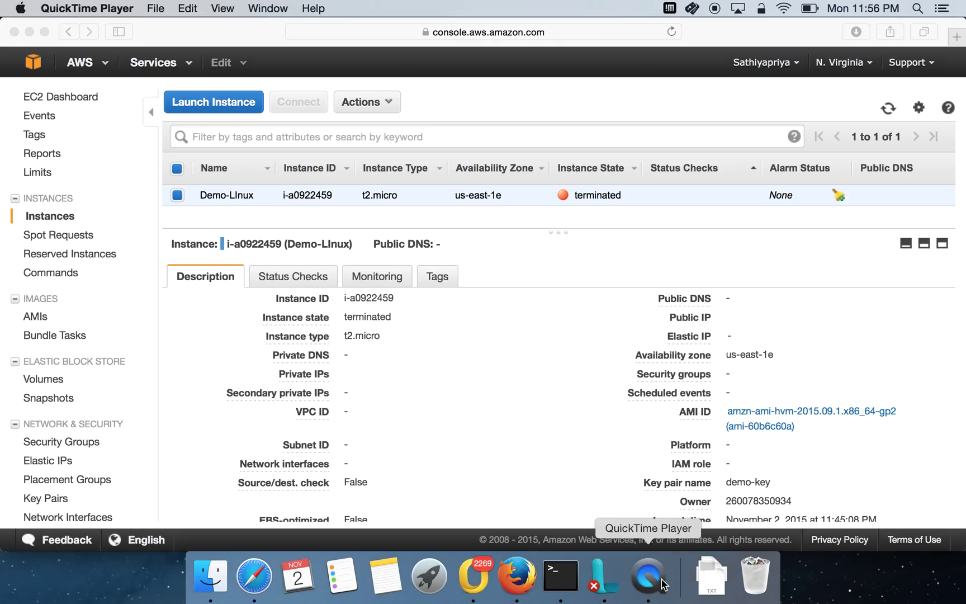
pyautogui.click(663, 583)
pyautogui.click(662, 584)
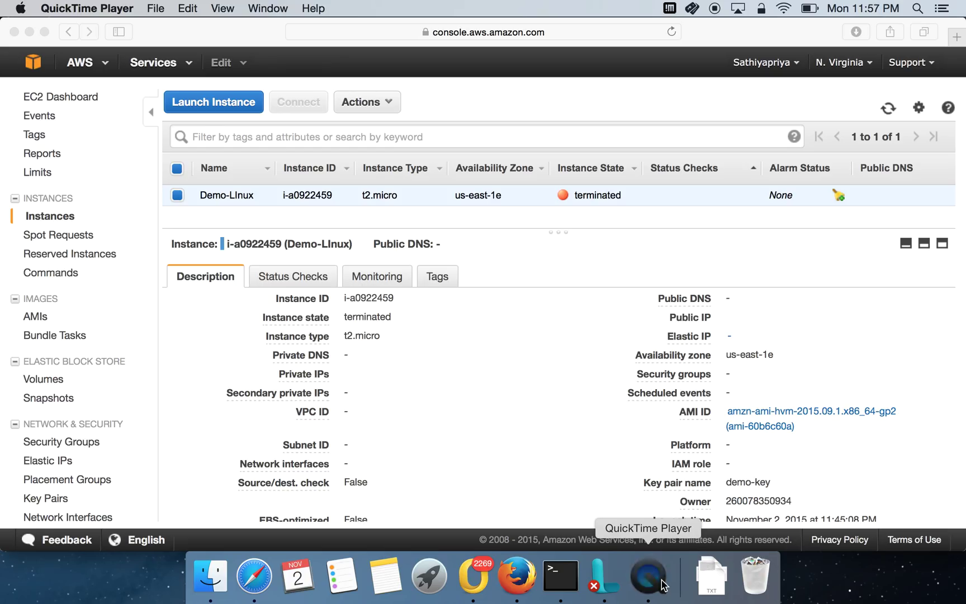
pyautogui.moveTo(661, 583); pyautogui.dragTo(665, 306)
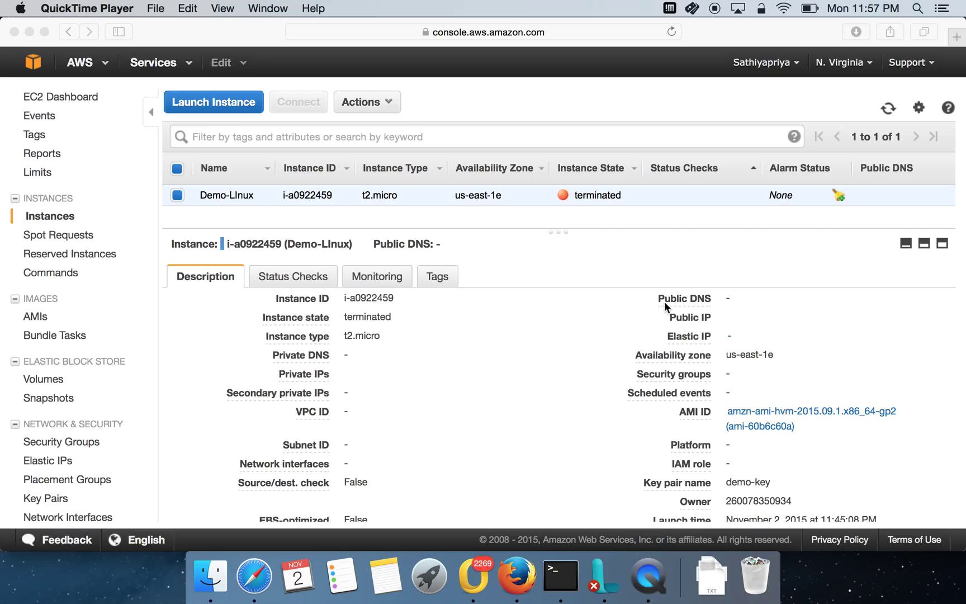
pyautogui.rightClick(659, 588)
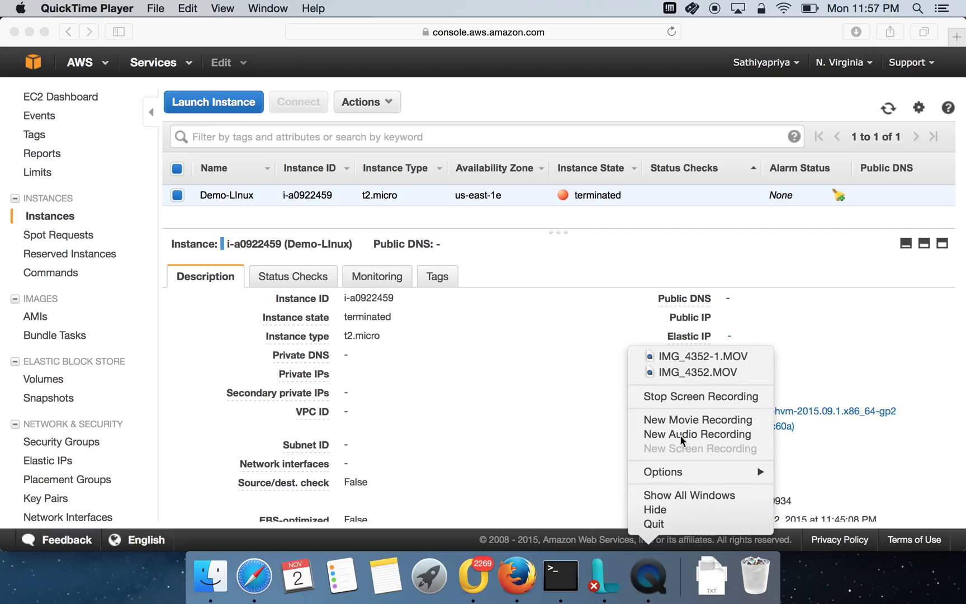